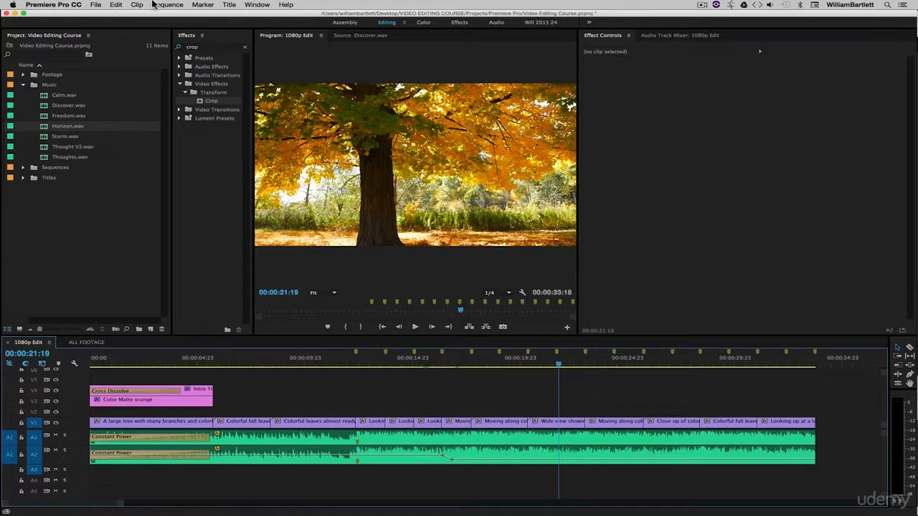
In the label color preferences, change the Mango color to pure red (FF0000) and rename that label BEST TAKE.
left_click(68, 7)
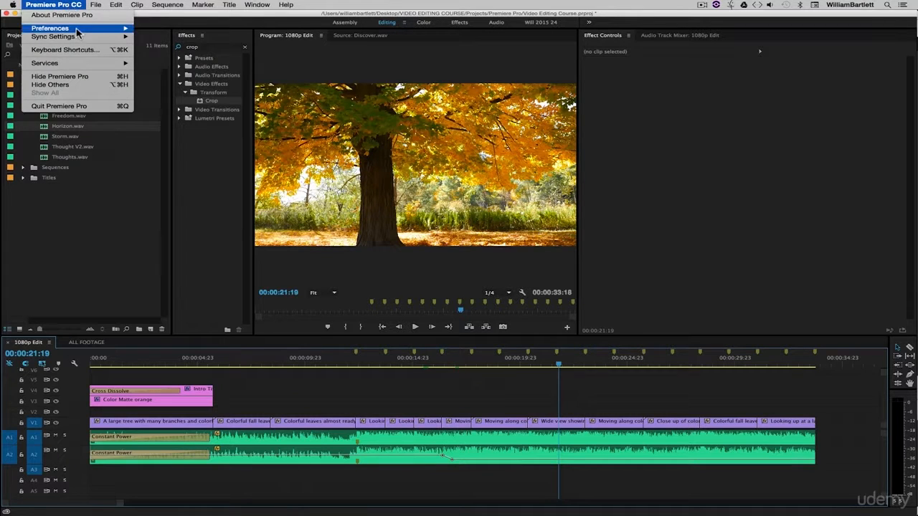
mouse_move(78, 32)
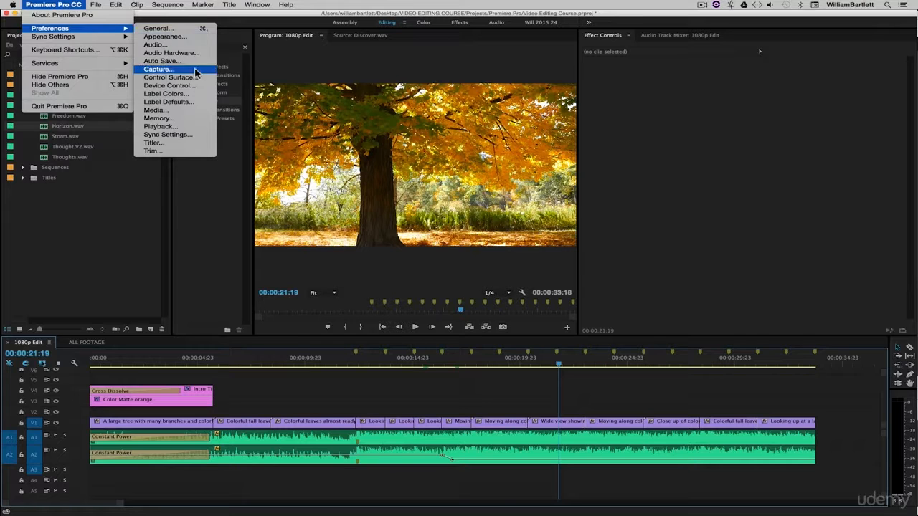
left_click(204, 93)
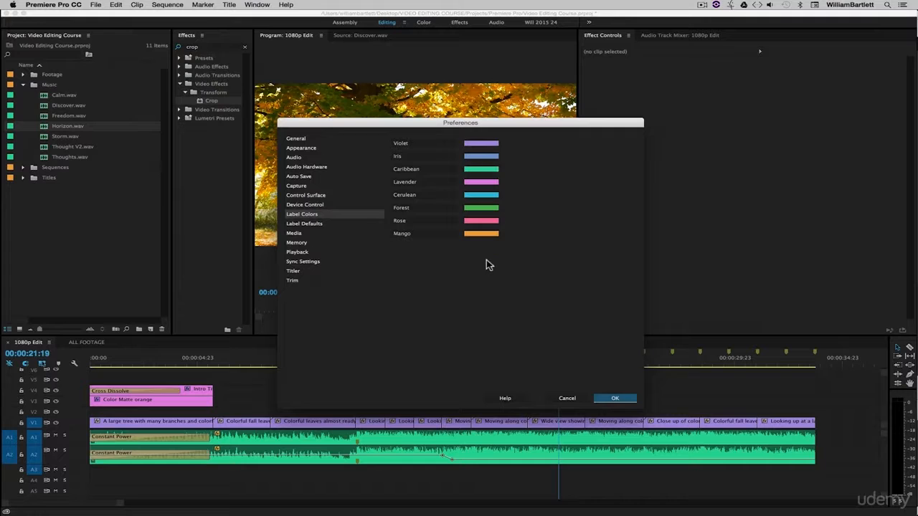
left_click(481, 233)
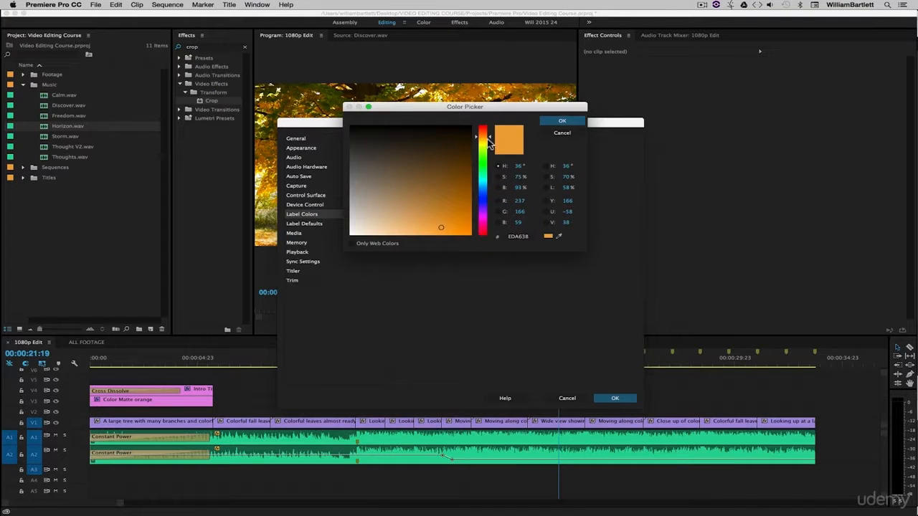
left_click_drag(489, 137, 494, 112)
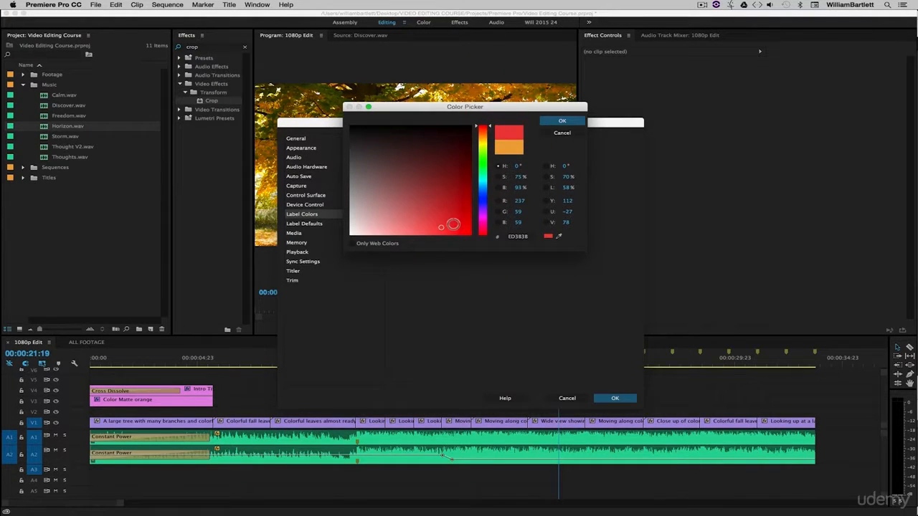
left_click_drag(457, 227, 500, 272)
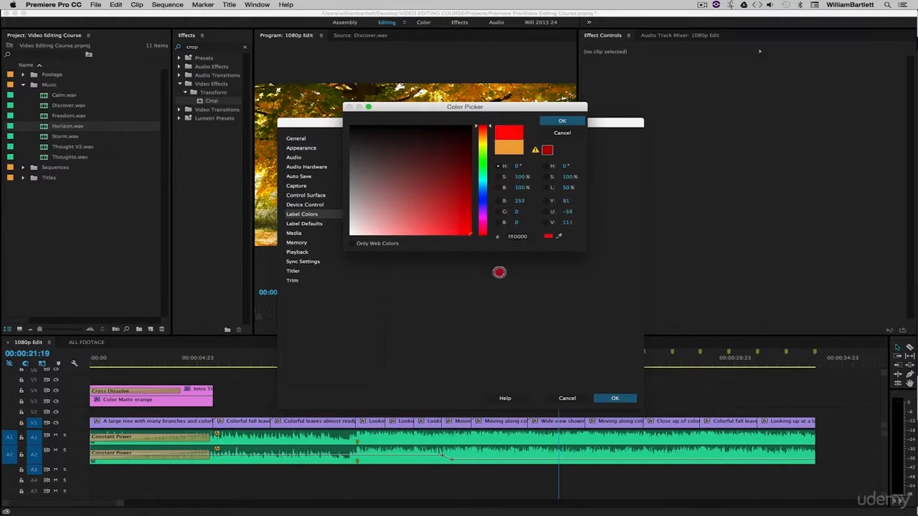
left_click(562, 121)
left_click(421, 234)
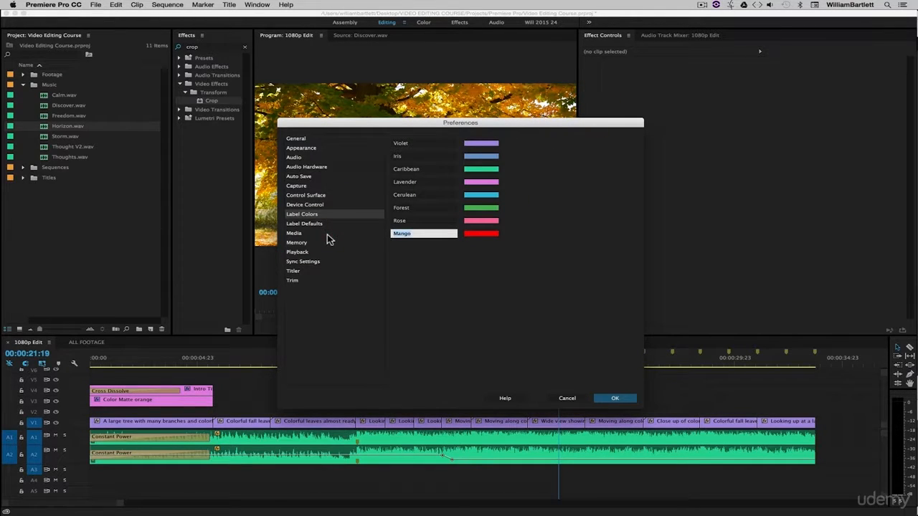
type("BEST TAKE")
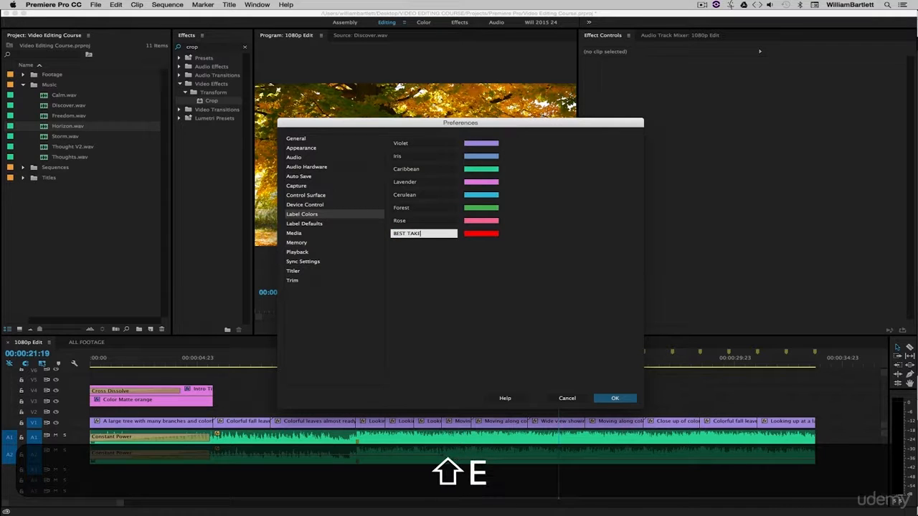
left_click(412, 272)
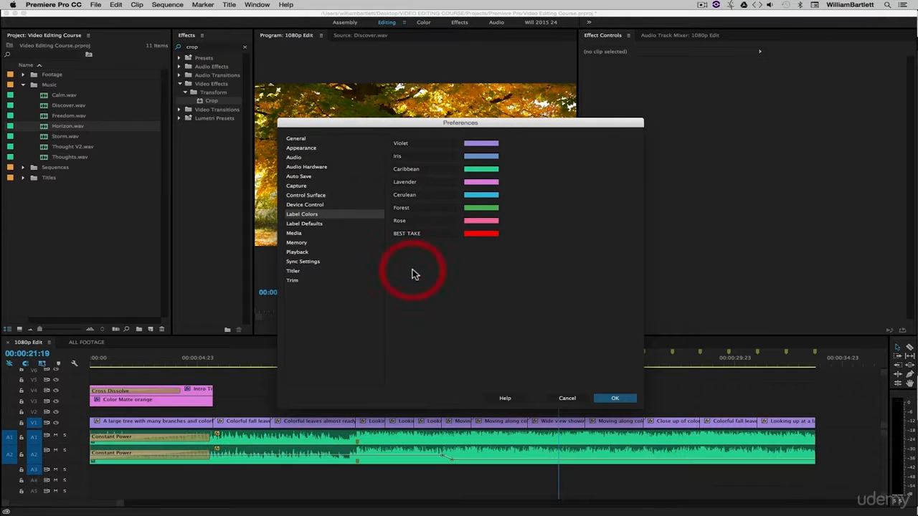
Rename the Rose label GOOD TAKE and the Forest label USABLE.
left_click(420, 225)
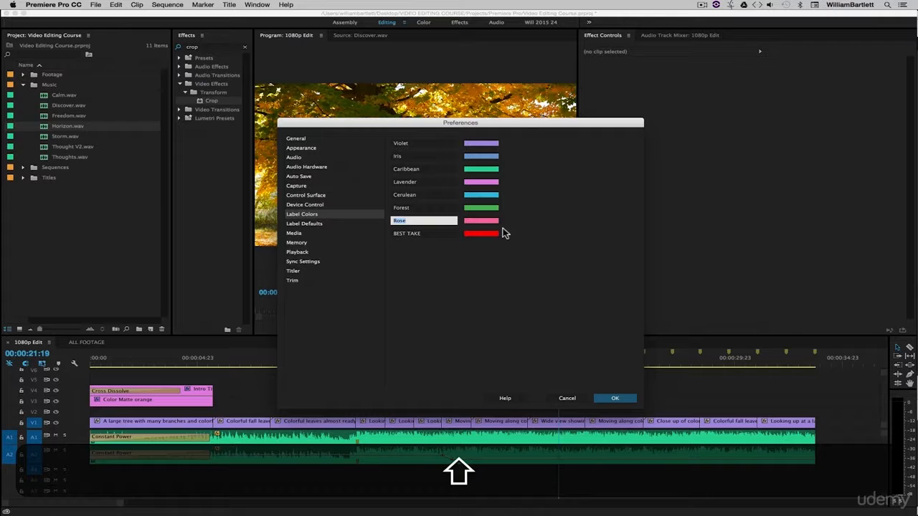
type("GOOD TAKE")
left_click(403, 207)
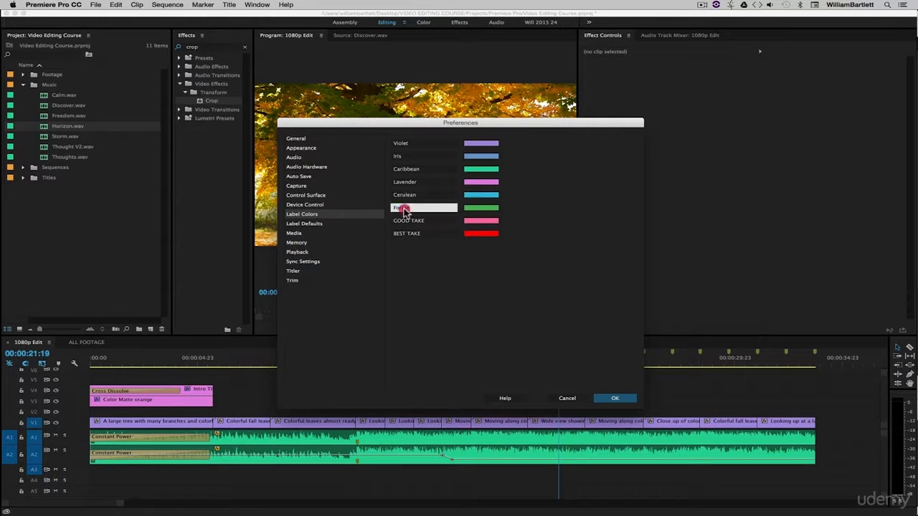
type("USABLE")
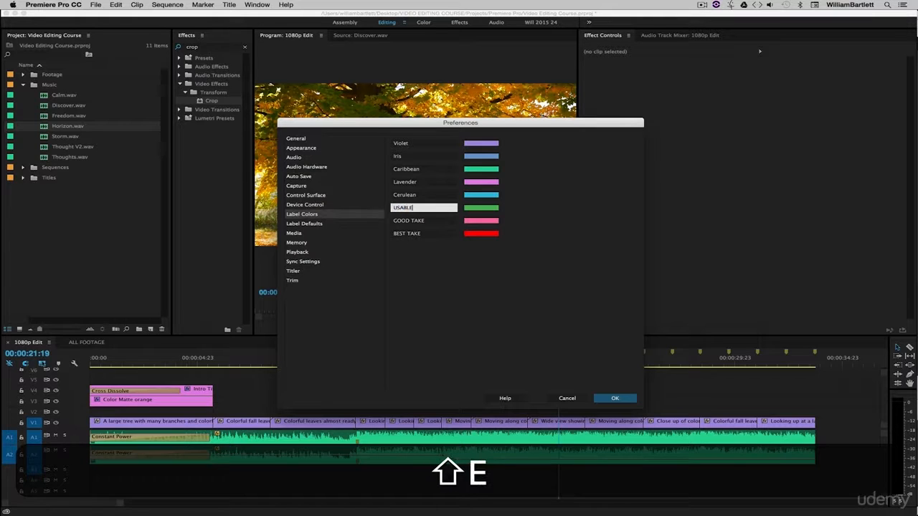
left_click(407, 284)
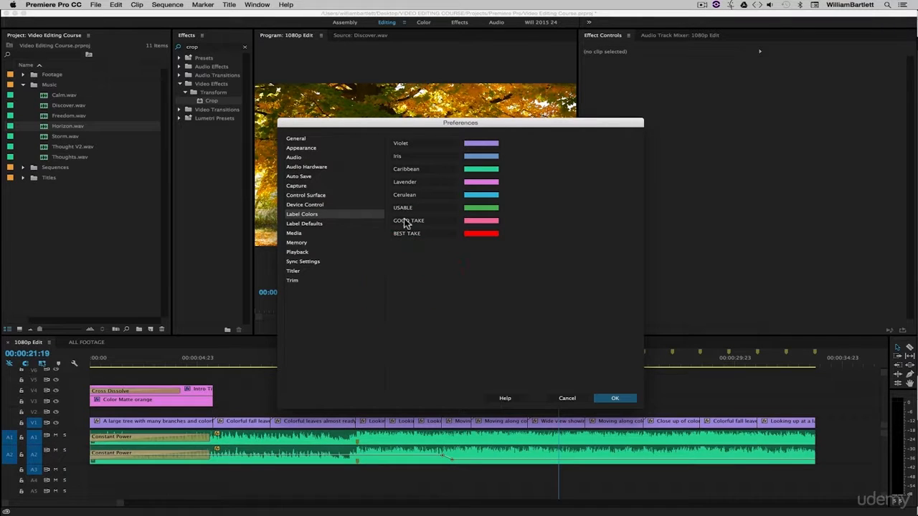
Change the GOOD TAKE label color to saturated blue and the USABLE label color to dark gray.
left_click(481, 220)
left_click(482, 199)
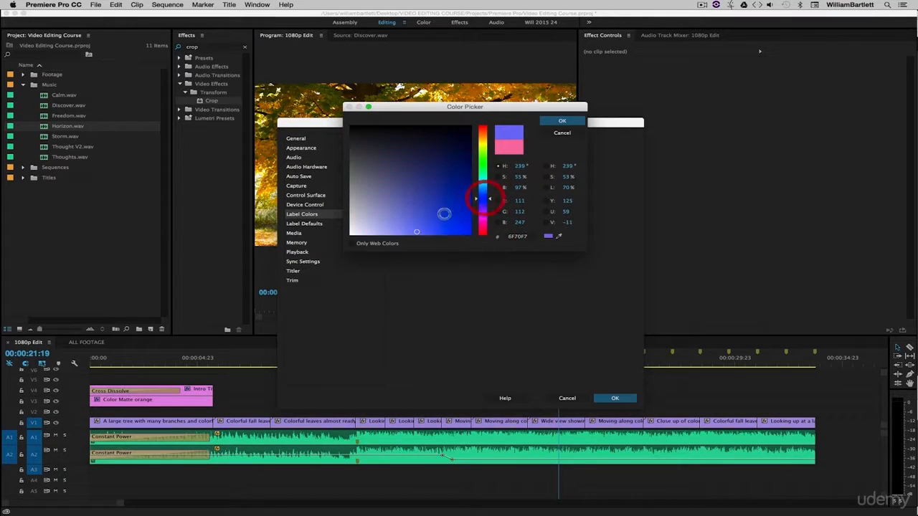
left_click(562, 120)
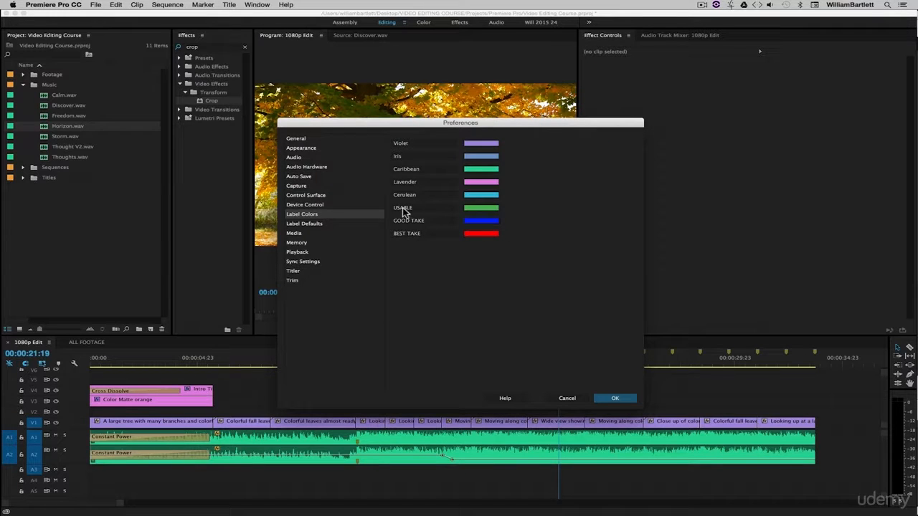
left_click(481, 207)
left_click_drag(360, 181, 350, 163)
left_click(559, 122)
Rename the Cerulean label NOT USABLE and change its color to black.
left_click(430, 195)
type("NOT USABLE")
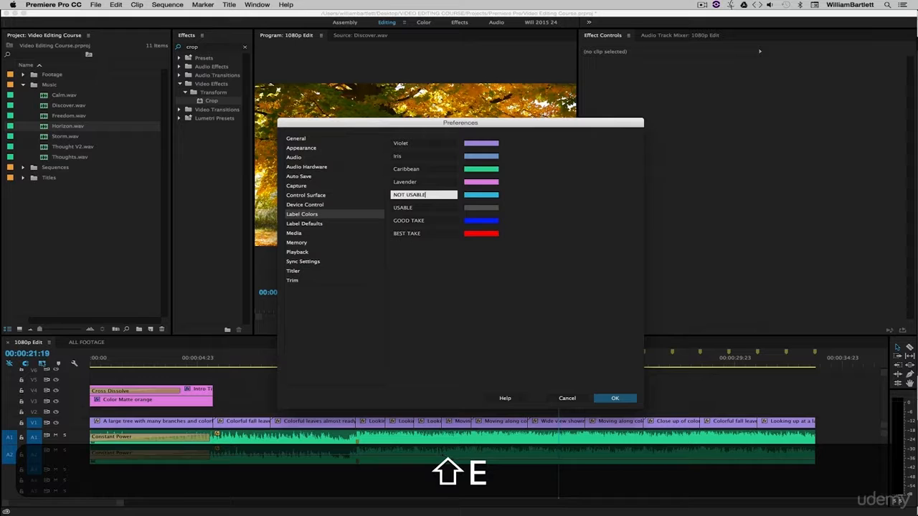
left_click(477, 287)
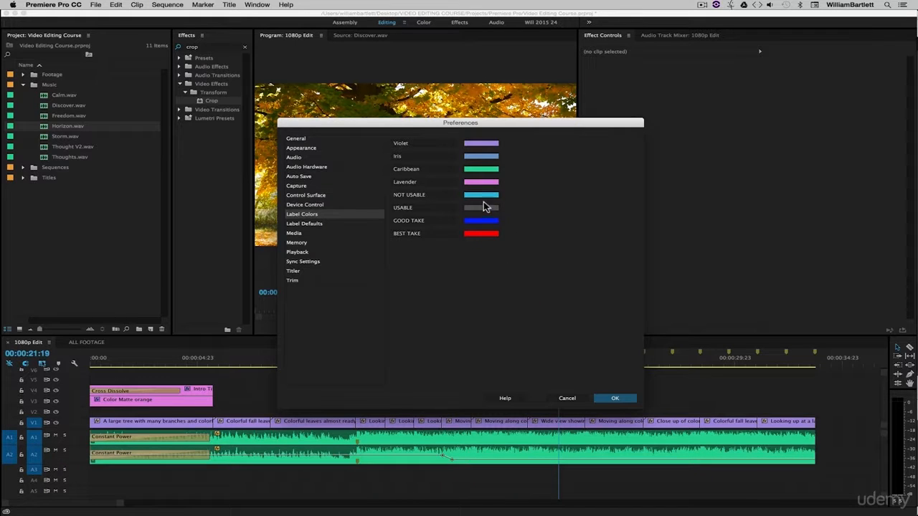
left_click(485, 208)
left_click(350, 126)
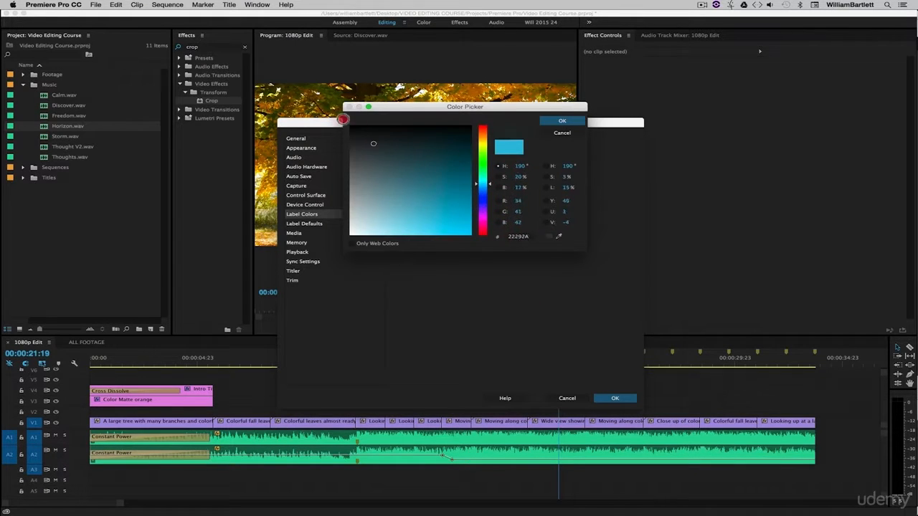
left_click(561, 122)
left_click(536, 232)
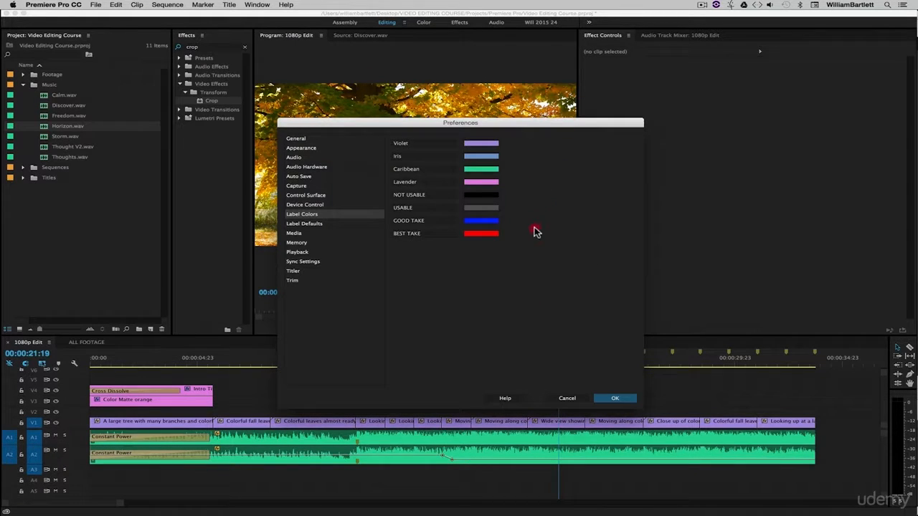
Change the Violet label color to white (FFFFFF) and rename that label TITLES.
left_click(491, 143)
left_click(350, 233)
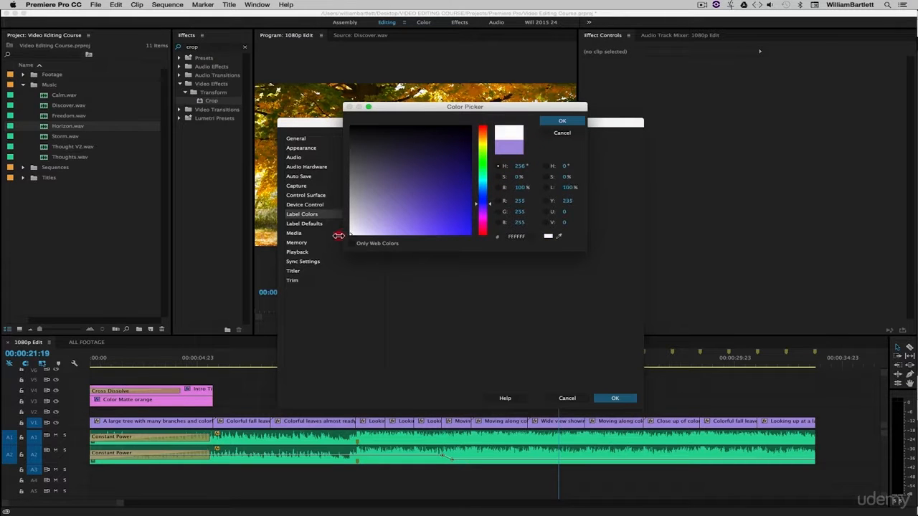
left_click(561, 120)
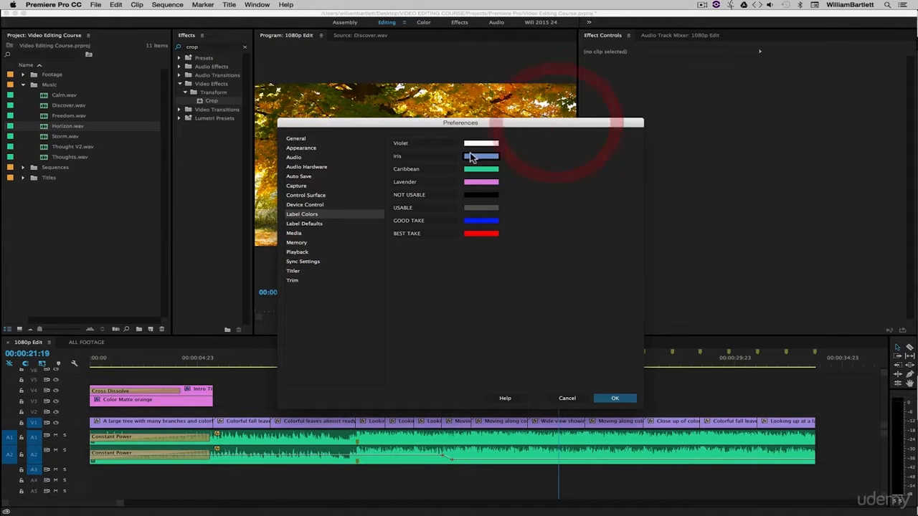
left_click(324, 147)
type("TITLES")
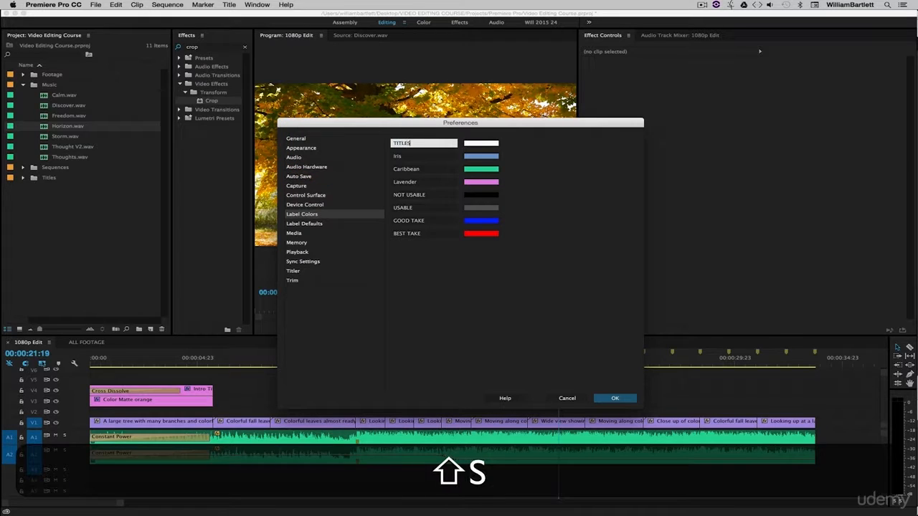
left_click(558, 213)
Change the Iris label color to bright green, rename that label EFFECTS, and apply the label preferences.
left_click(481, 156)
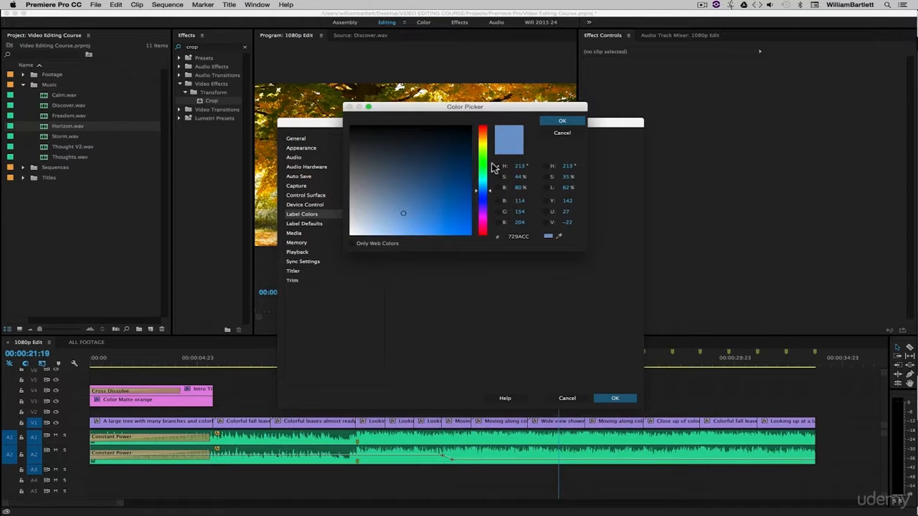
left_click(485, 159)
left_click(563, 120)
left_click(360, 159)
type("EFFECTS")
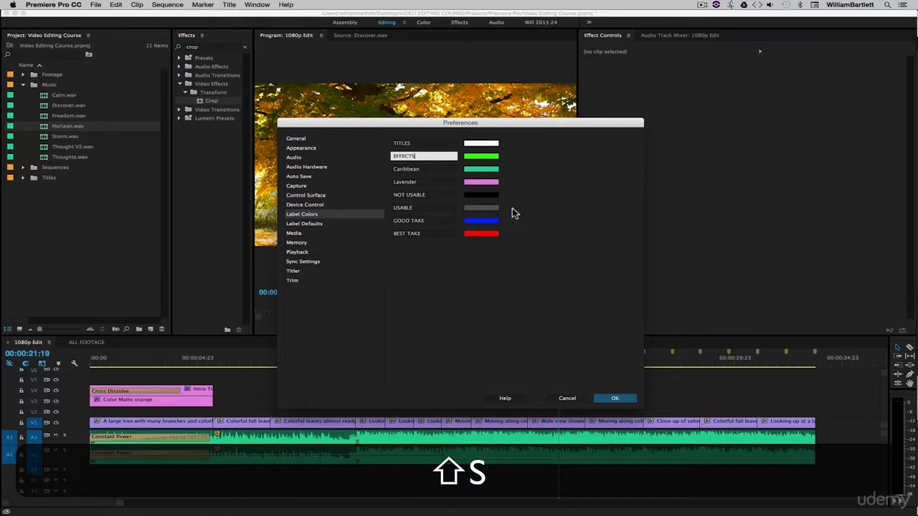
left_click(549, 223)
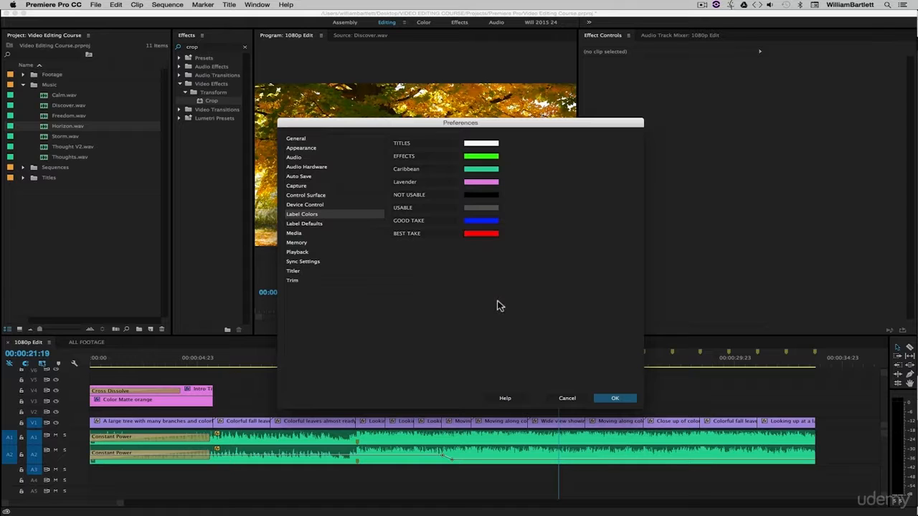
left_click(608, 399)
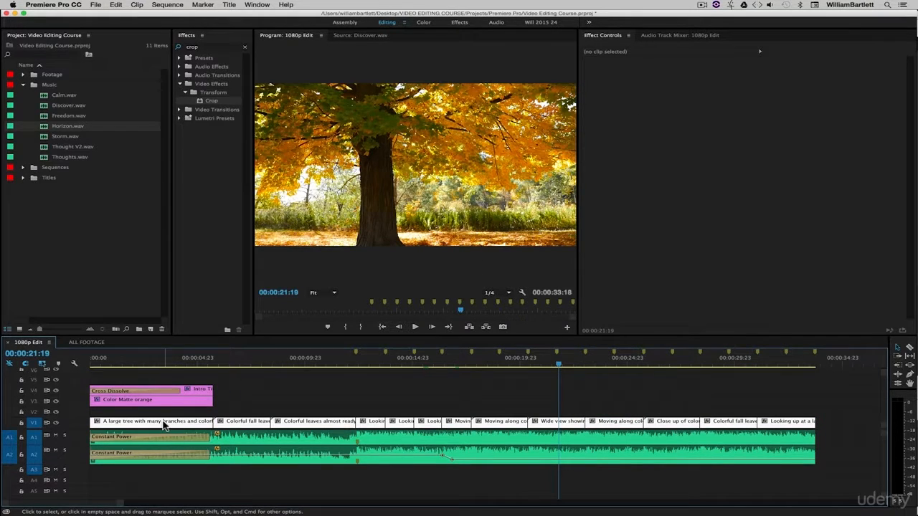
Switch the timeline to the ALL FOOTAGE sequence.
left_click(258, 403)
left_click(90, 342)
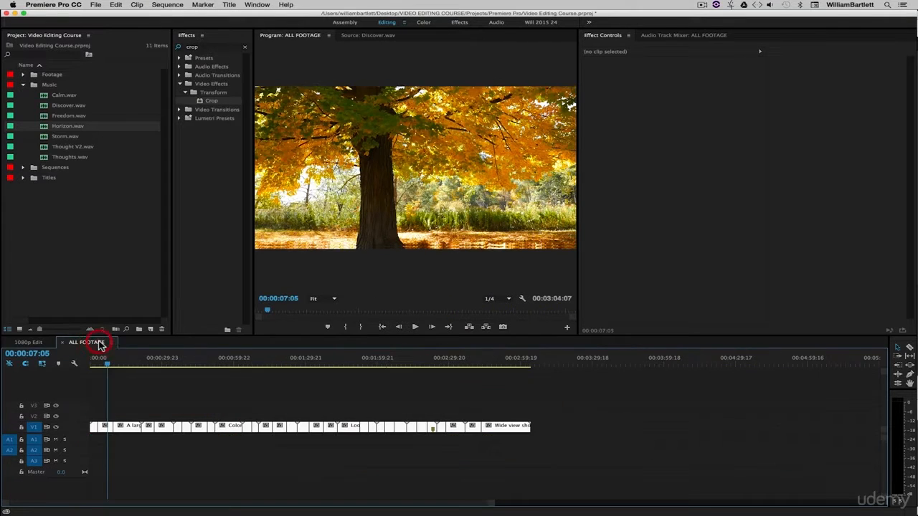
left_click(282, 407)
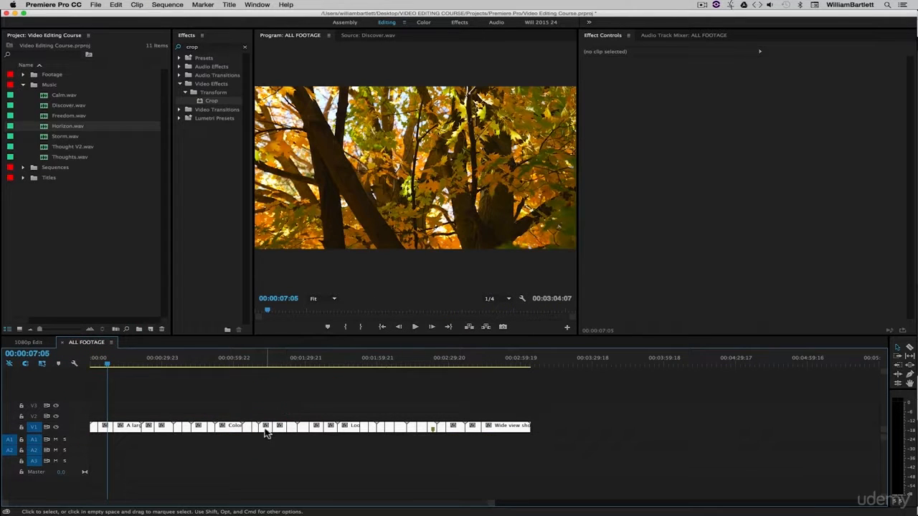
Review the customized label names and colors in the preferences, leaving them without making changes.
left_click(49, 5)
mouse_move(71, 28)
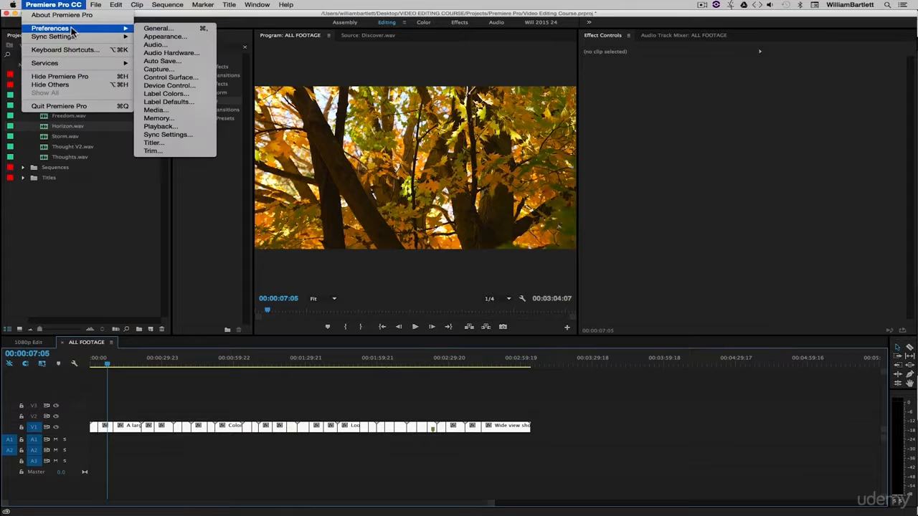
left_click(192, 94)
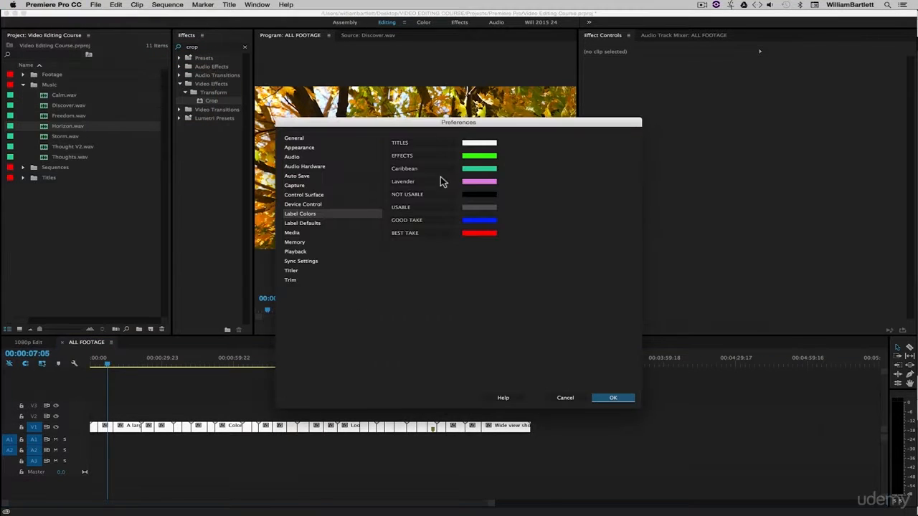
left_click(575, 402)
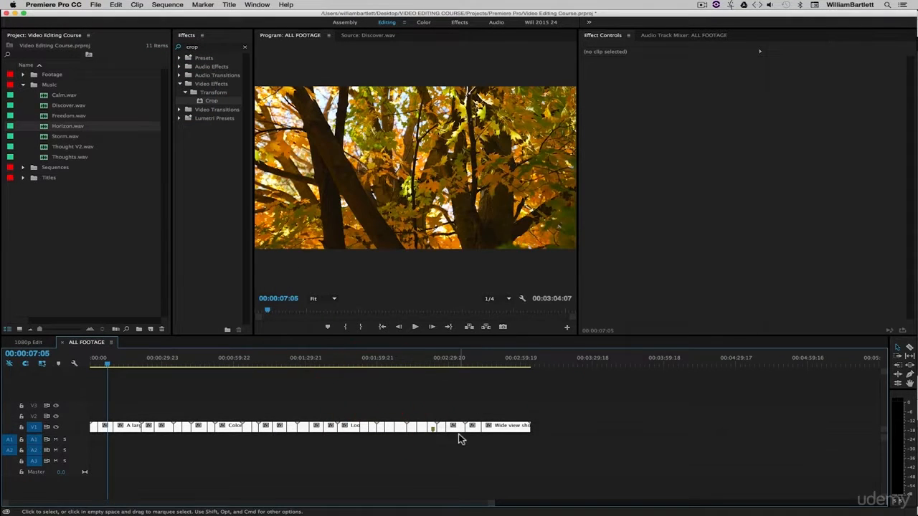
Move the playhead to 00:00:04:00 in the ALL FOOTAGE sequence and label the second clip as BEST TAKE.
left_click(578, 431)
left_click(85, 363)
left_click_drag(84, 363, 172, 363)
left_click_drag(94, 363, 102, 375)
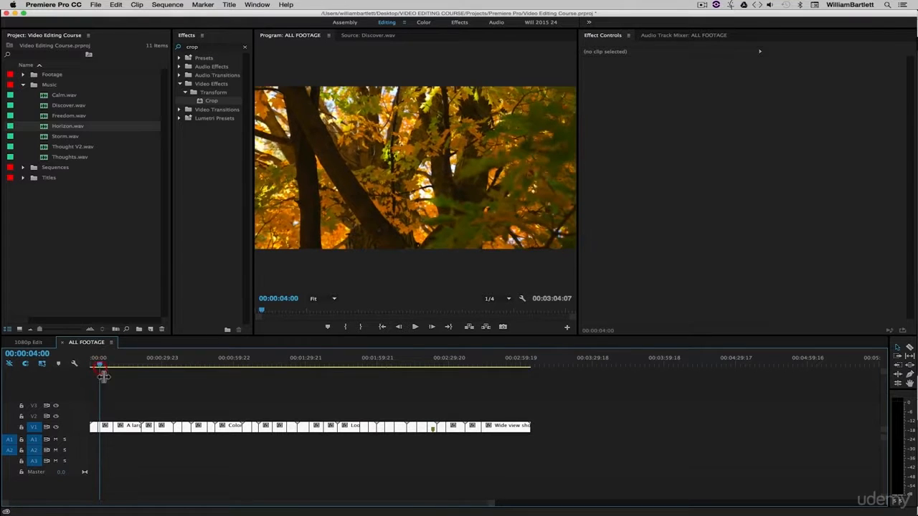
left_click(107, 427)
right_click(107, 427)
mouse_move(143, 343)
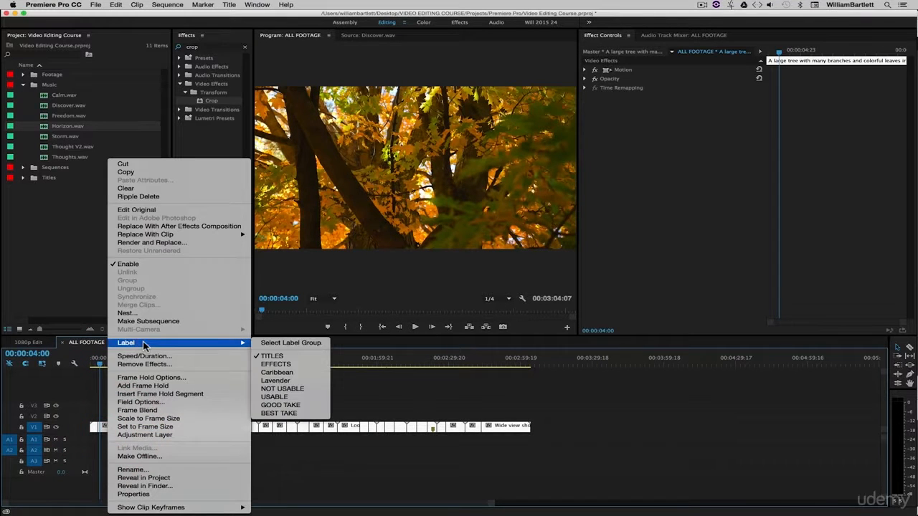
left_click(290, 406)
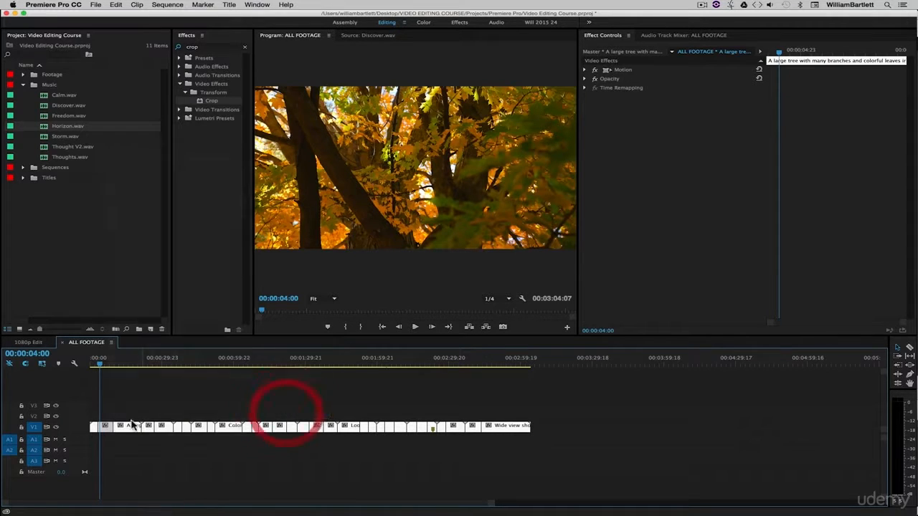
left_click(175, 388)
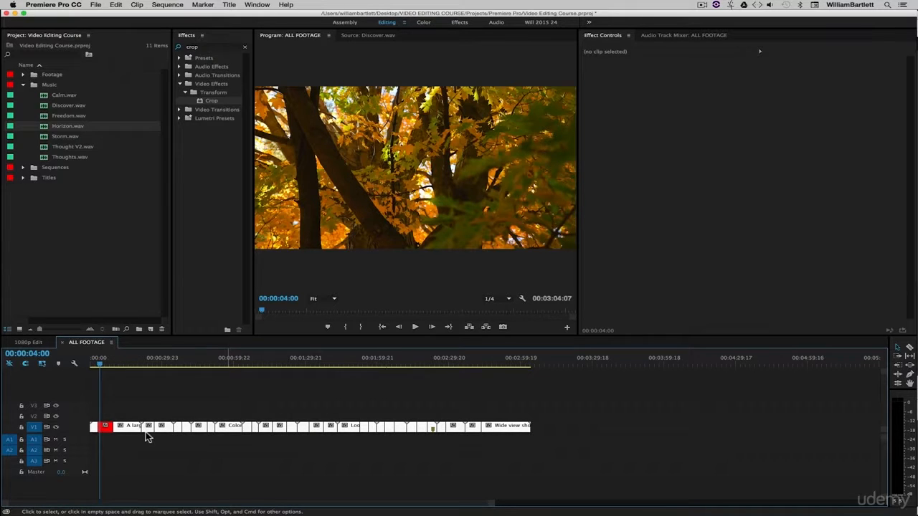
Move the playhead to 00:00:23:09 and label the close-up leaves clip with a sunflare there as BEST TAKE.
left_click(107, 429)
left_click(131, 456)
left_click_drag(122, 365, 145, 364)
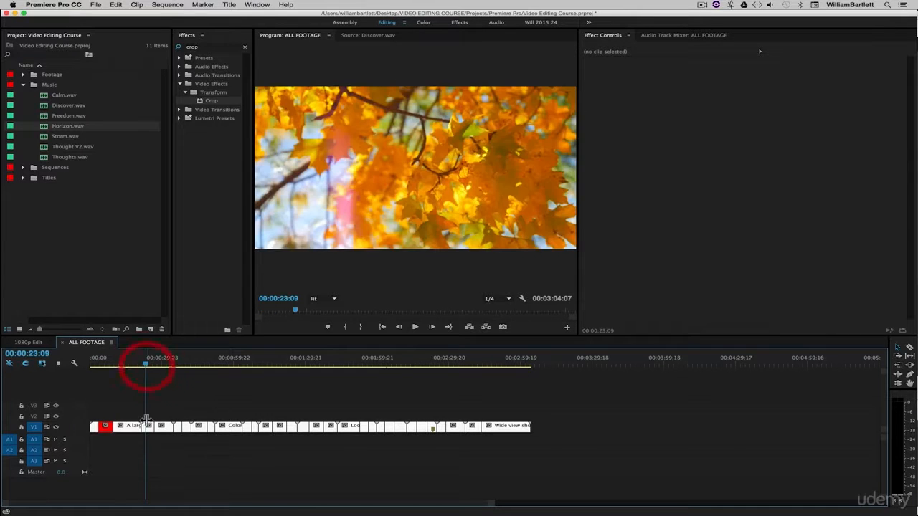
left_click(149, 431)
right_click(148, 431)
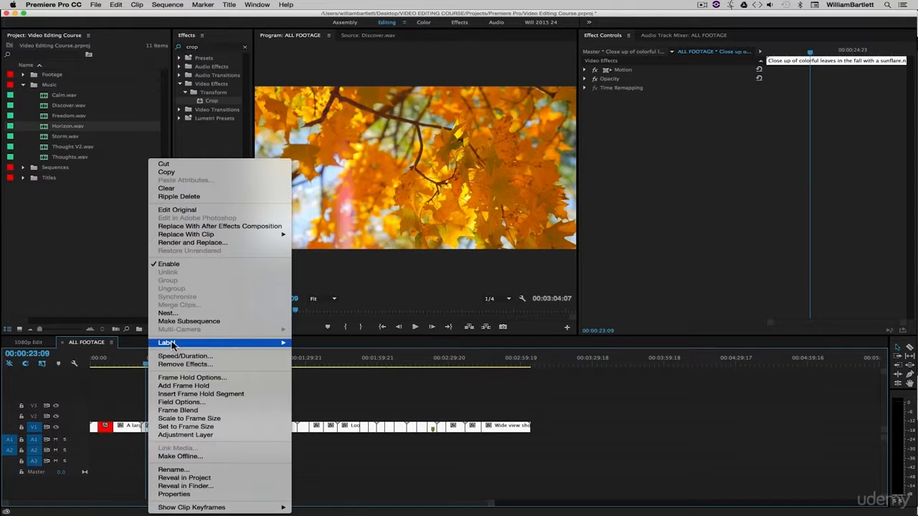
mouse_move(215, 345)
left_click(334, 414)
left_click(265, 393)
Move the playhead to 00:00:36:09 and label the blue-sky leaf close-up there as GOOD TAKE.
left_click_drag(152, 364, 177, 362)
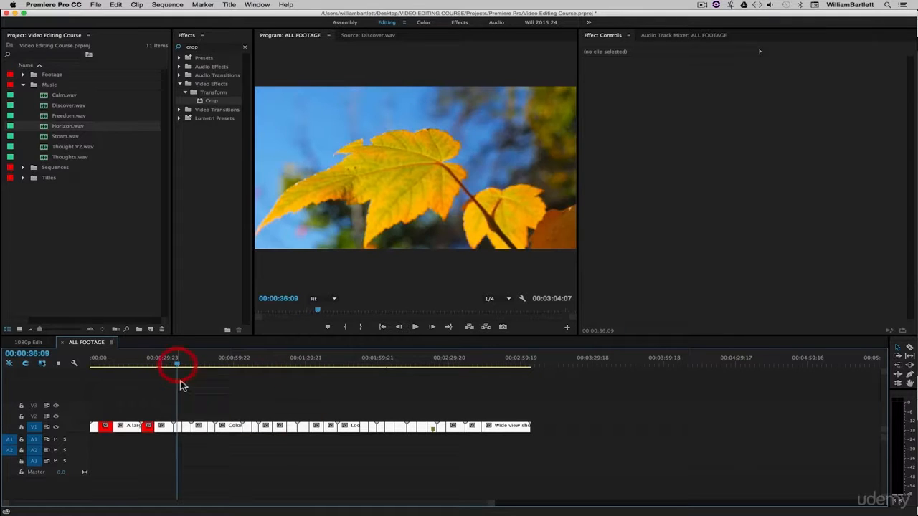
left_click(181, 429)
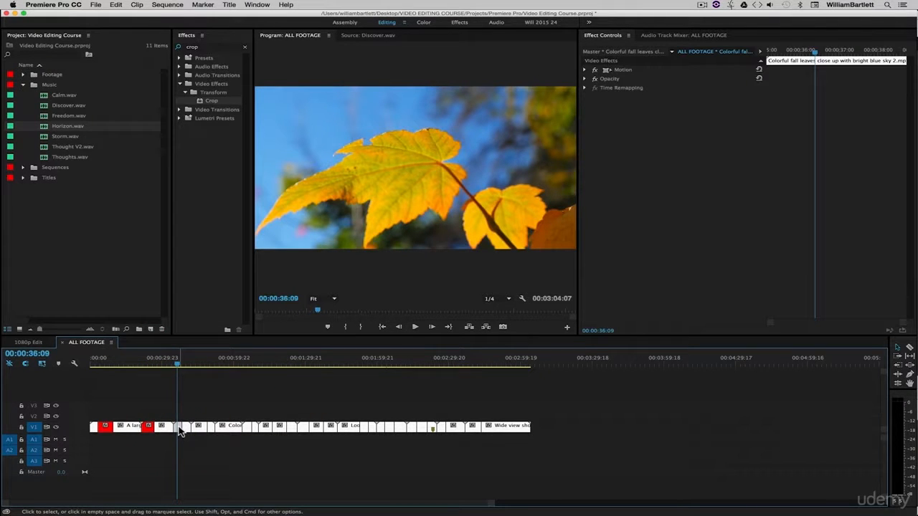
right_click(179, 429)
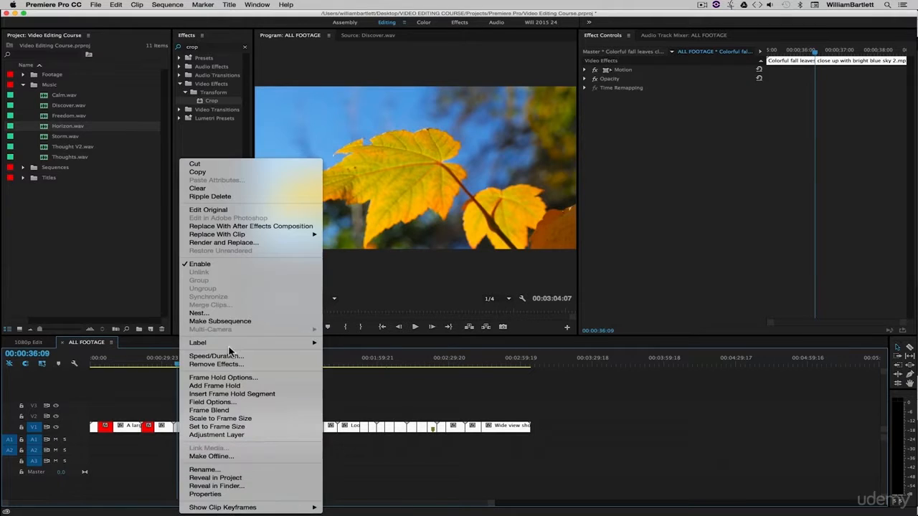
mouse_move(232, 347)
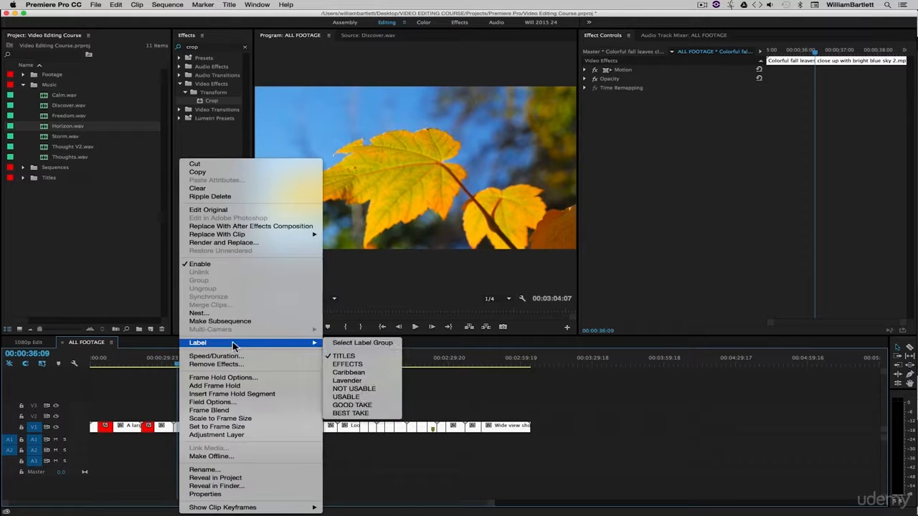
left_click(387, 408)
left_click(279, 395)
Move the playhead to 00:00:50:13 and label the clip under it as USABLE.
left_click_drag(183, 362, 213, 363)
left_click(212, 428)
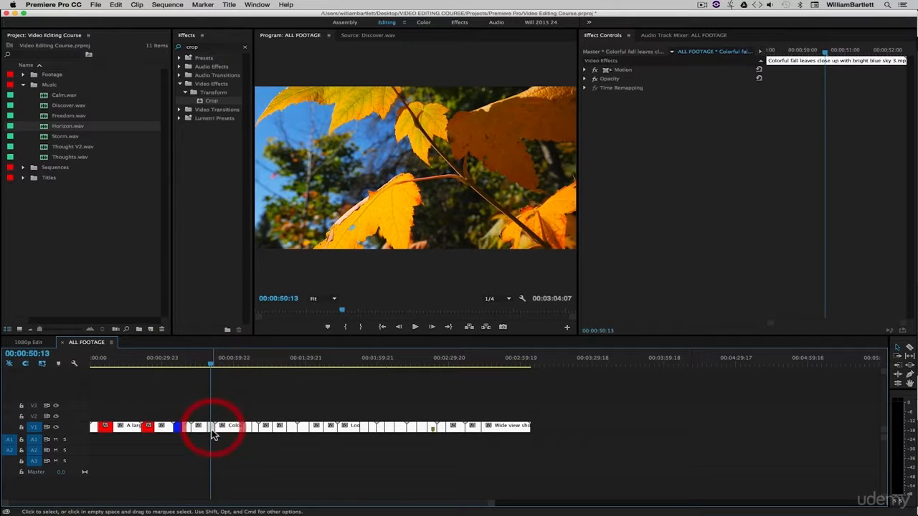
right_click(213, 429)
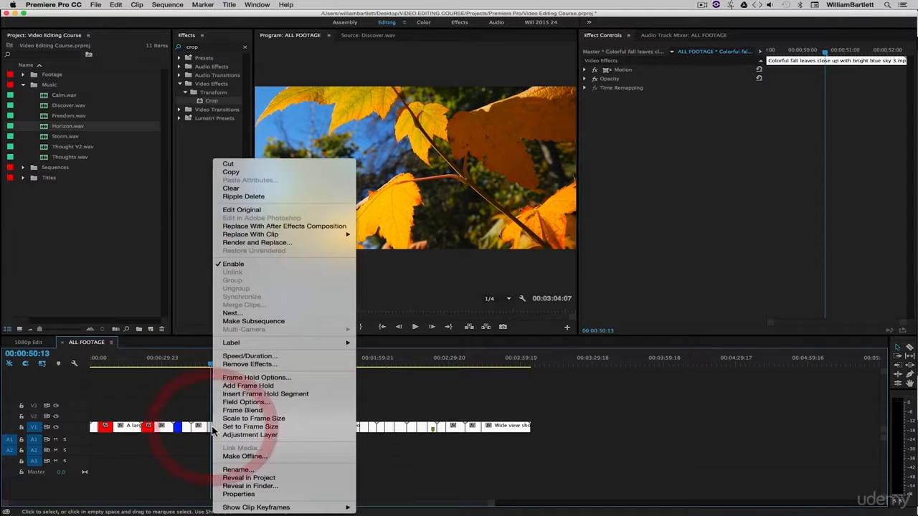
mouse_move(304, 342)
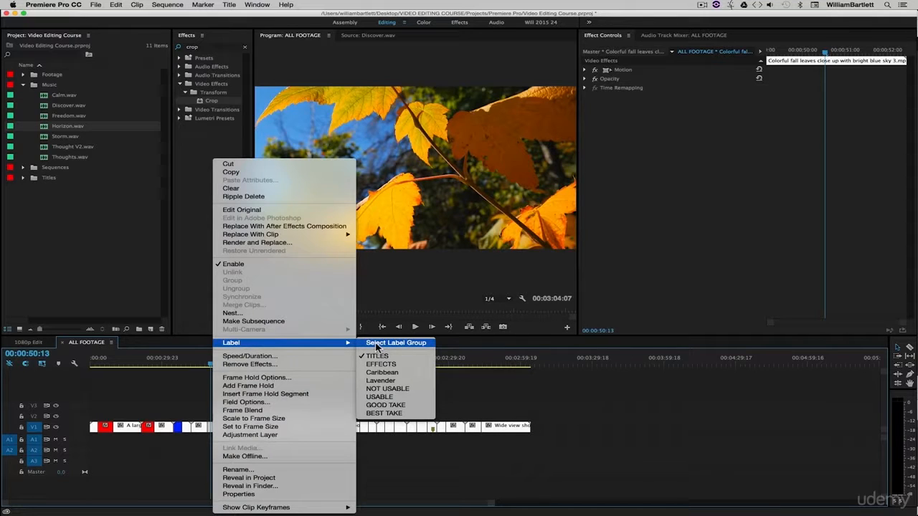
left_click(395, 399)
left_click(320, 395)
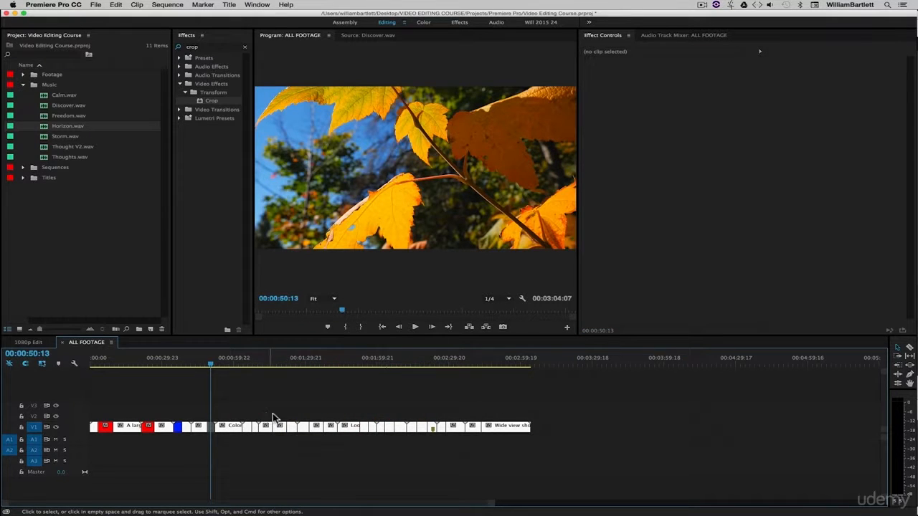
Copy the four rated clips from ALL FOOTAGE and paste them into the 1080p Edit sequence at 00:00:43:22.
left_click(105, 427)
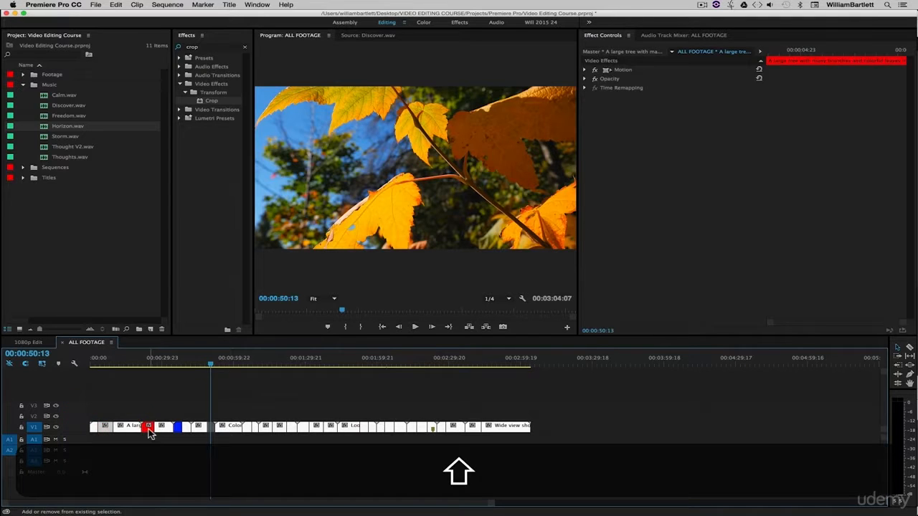
left_click(147, 427, "shift")
left_click(178, 427, "shift")
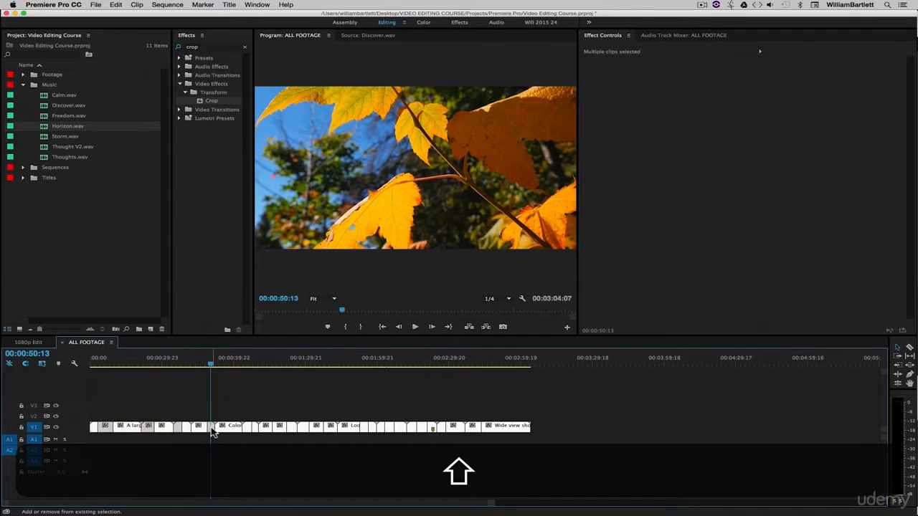
key("super+c")
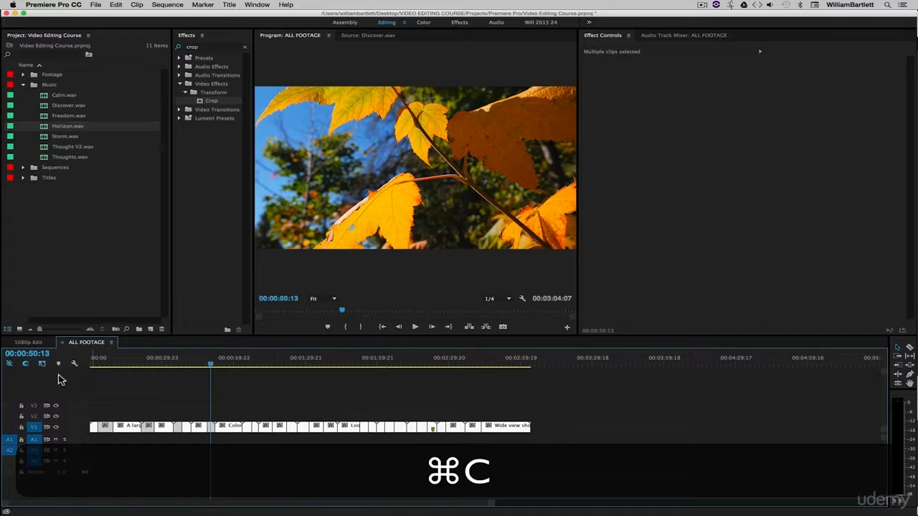
left_click(30, 343)
key("minus")
left_click(327, 367)
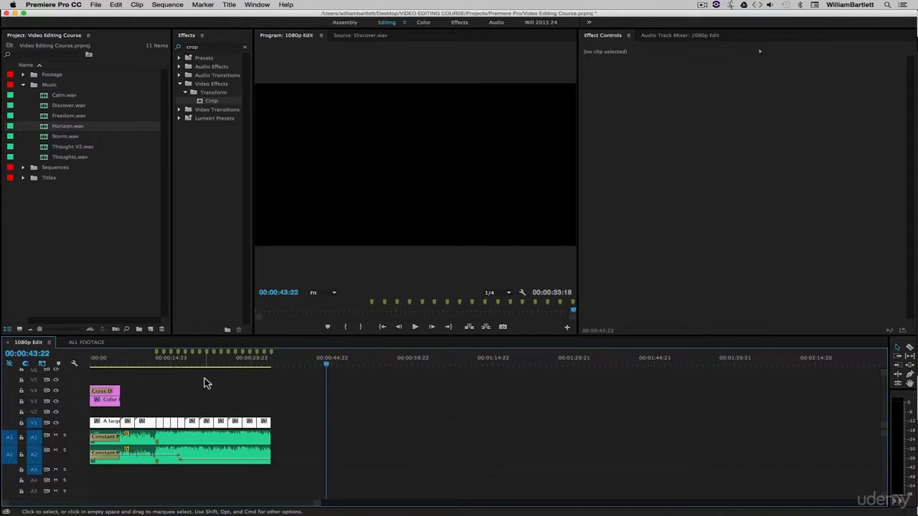
key("super+v")
left_click(389, 397)
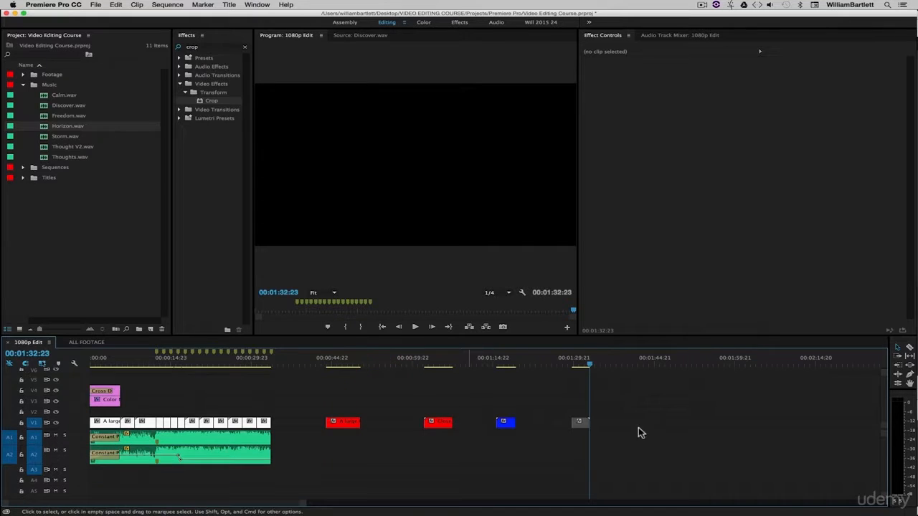
Delete the four pasted clips that follow the edit in the 1080p Edit sequence.
left_click(348, 423)
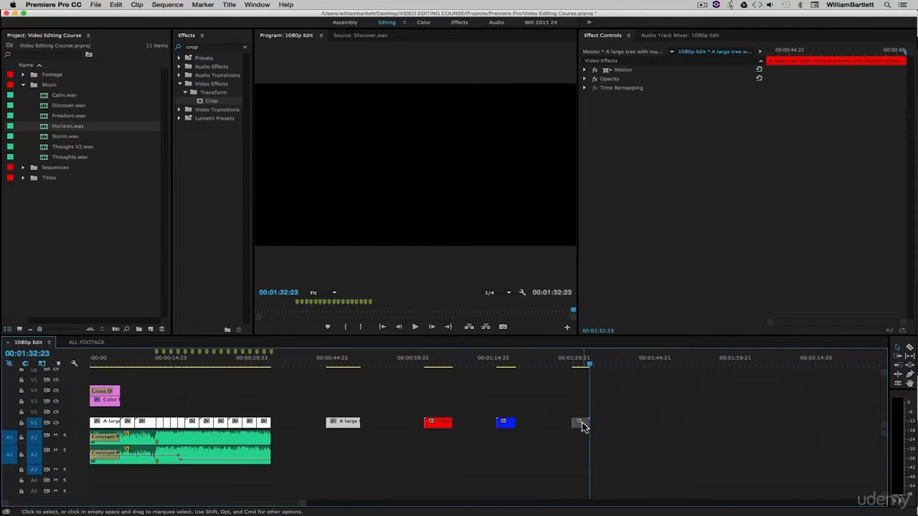
left_click_drag(636, 403, 349, 426)
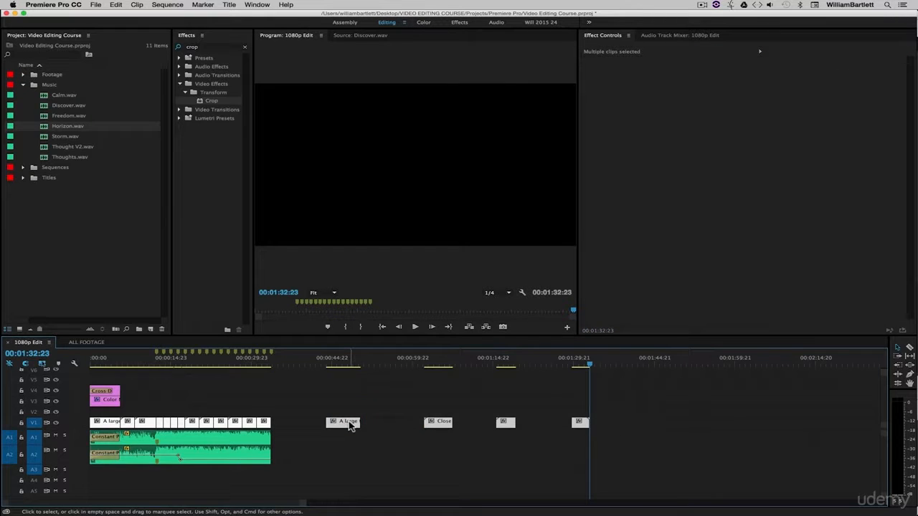
key("BackSpace")
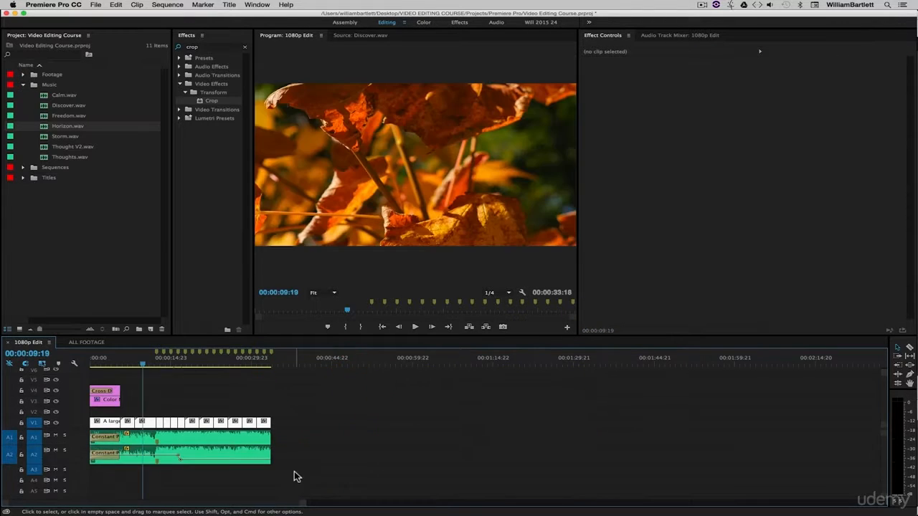
Label all the footage clips on track V1 of the 1080p Edit sequence as BEST TAKE.
key("=")
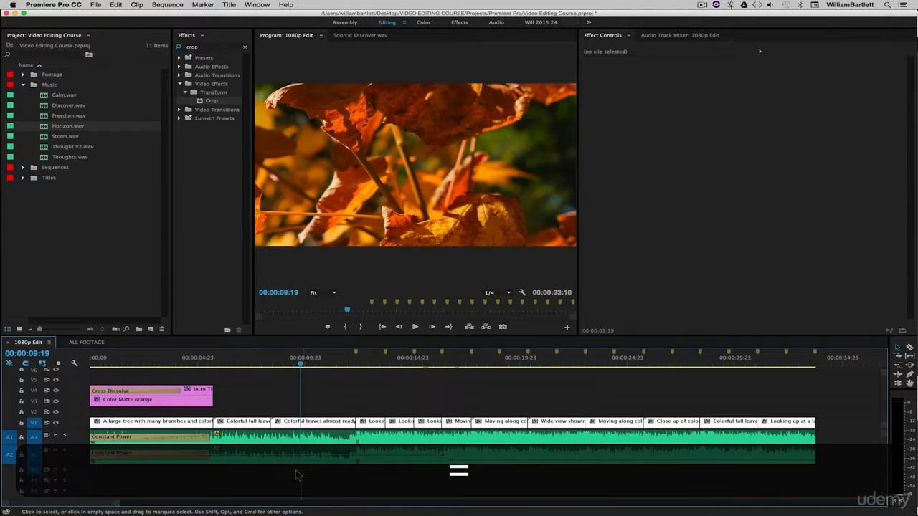
left_click(712, 383)
left_click_drag(805, 412, 215, 419)
right_click(201, 421)
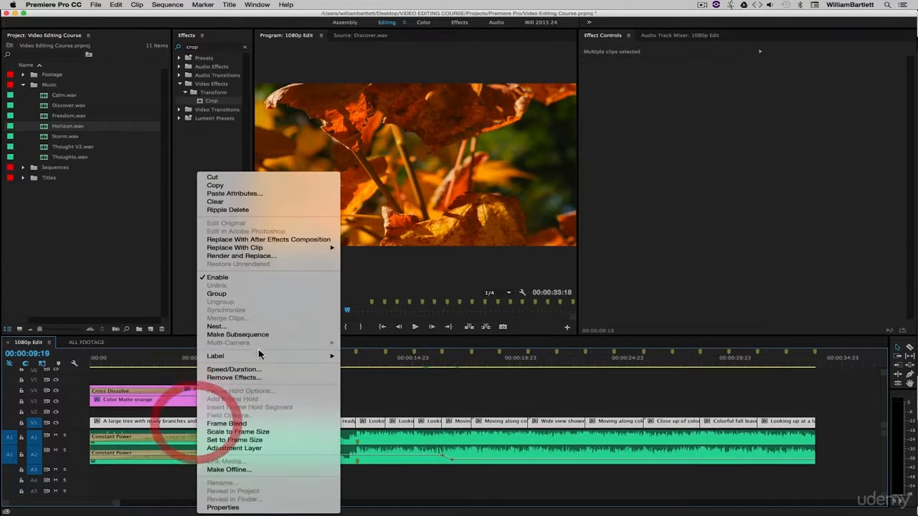
mouse_move(215, 355)
left_click(394, 420)
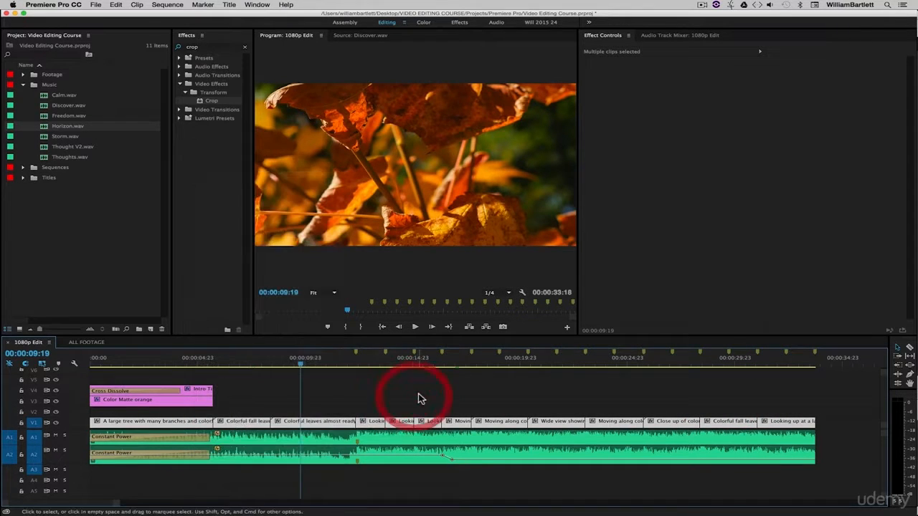
left_click(438, 395)
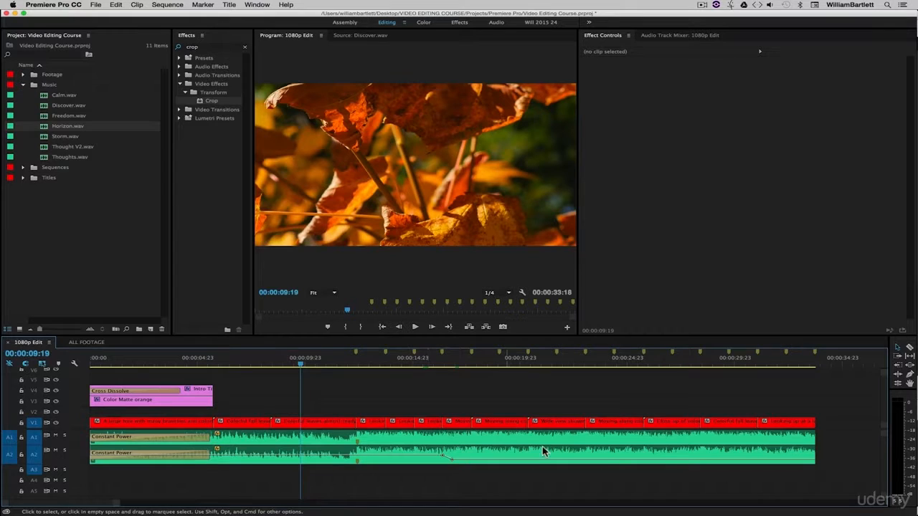
Label the Intro Title clip on track V4 as TITLES.
left_click(207, 402)
right_click(202, 401)
mouse_move(252, 345)
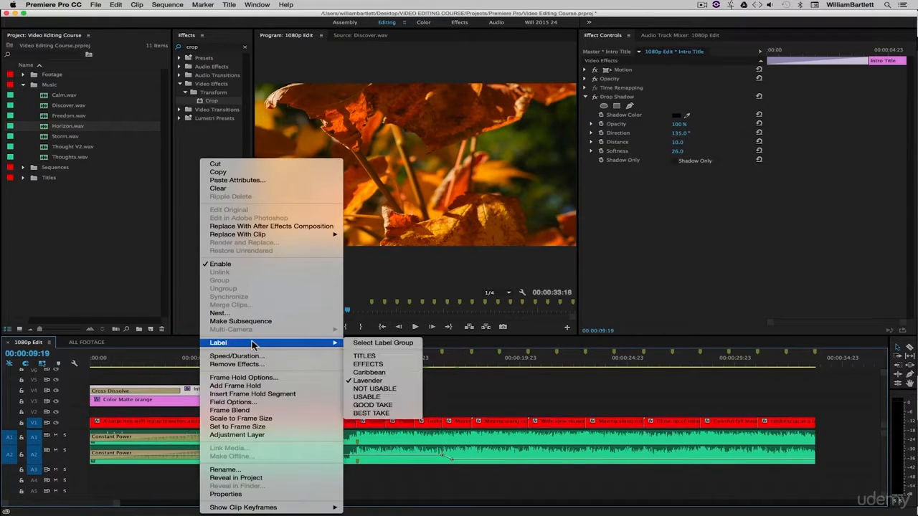
left_click(365, 356)
left_click(327, 384)
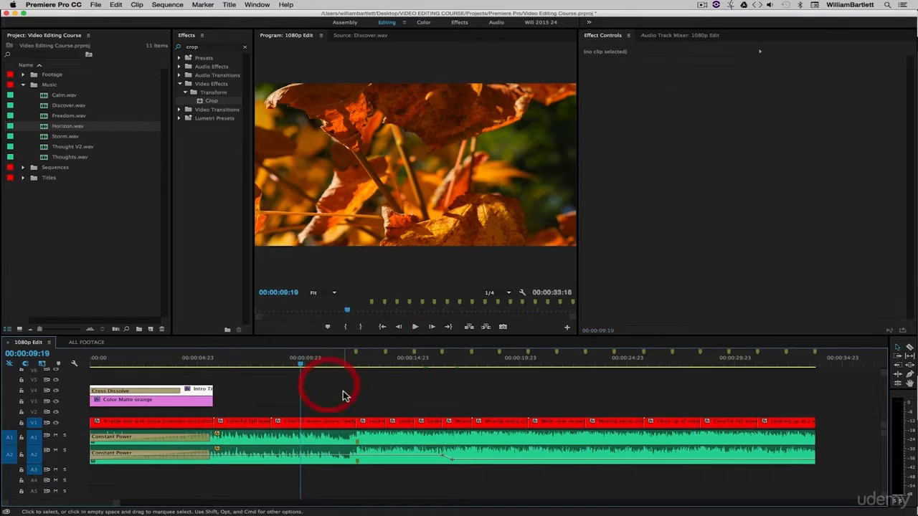
Label the Color Matte orange clip on track V3 as EFFECTS.
left_click(172, 405)
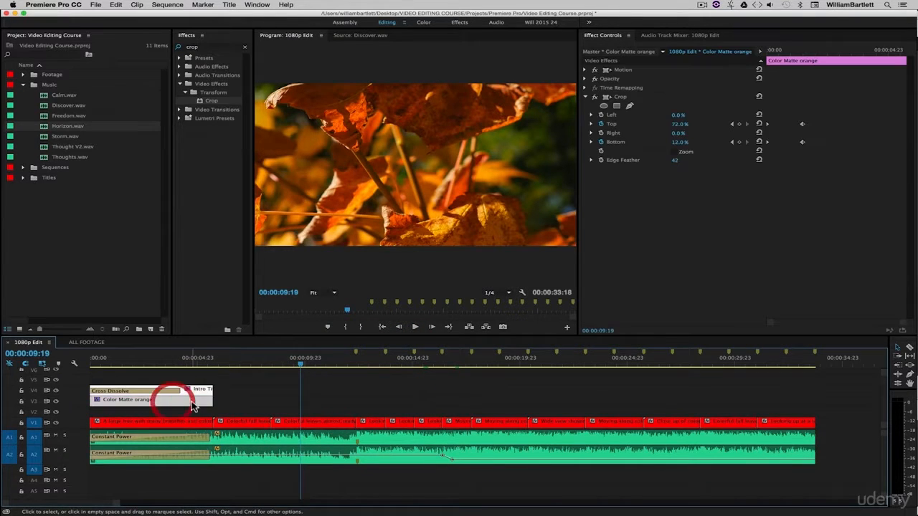
right_click(174, 401)
mouse_move(286, 343)
left_click(384, 356)
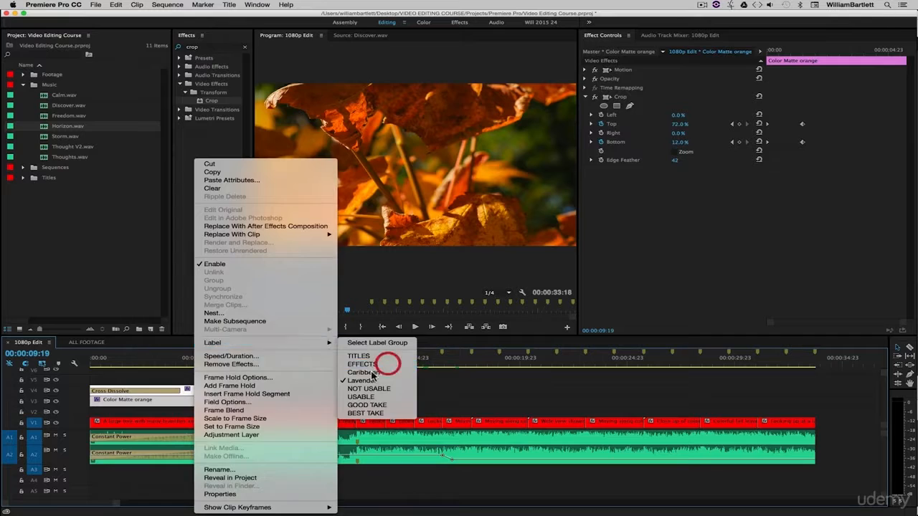
left_click(347, 397)
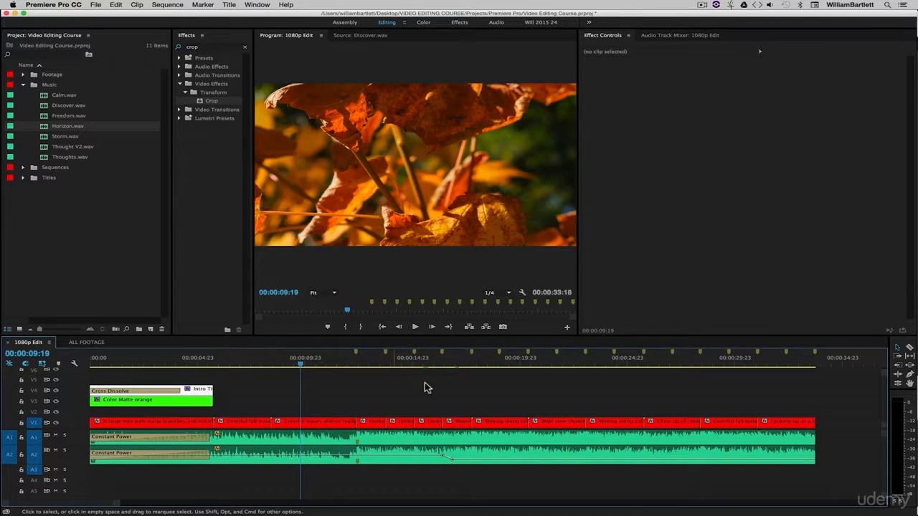
left_click(529, 402)
left_click(178, 404)
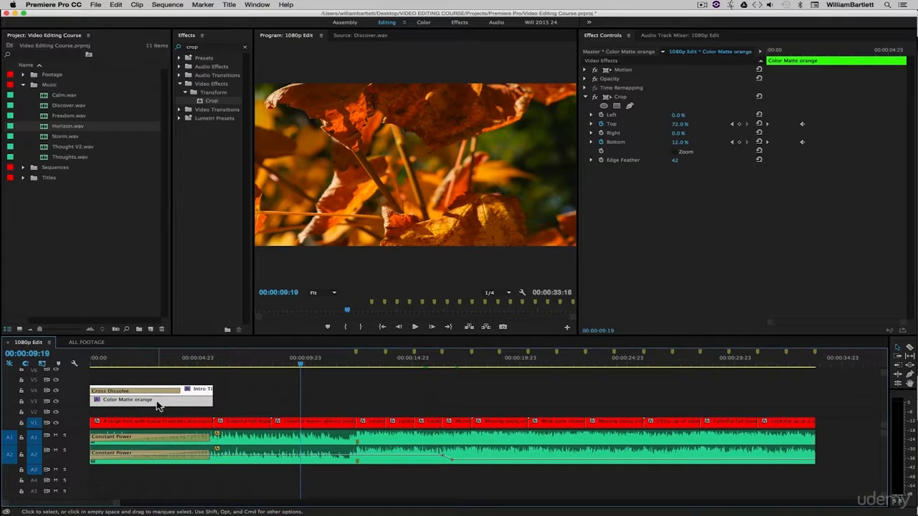
left_click(251, 388)
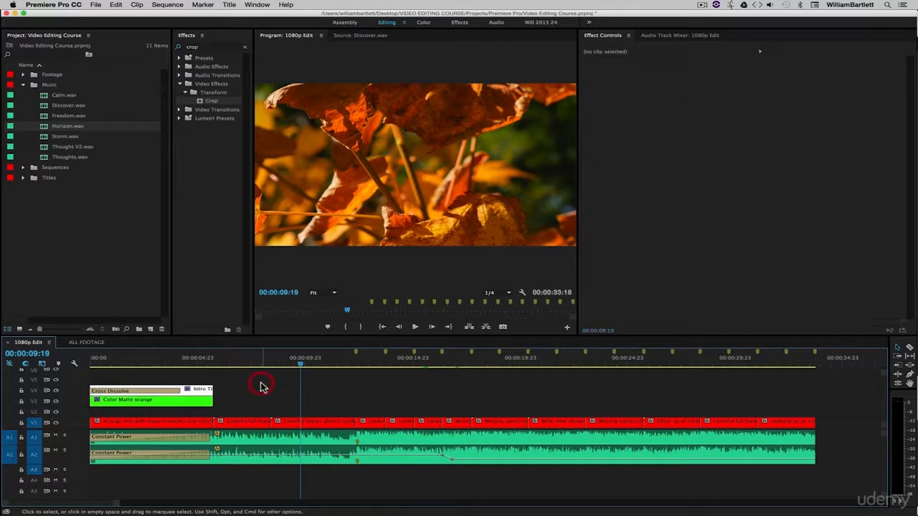
left_click(200, 395)
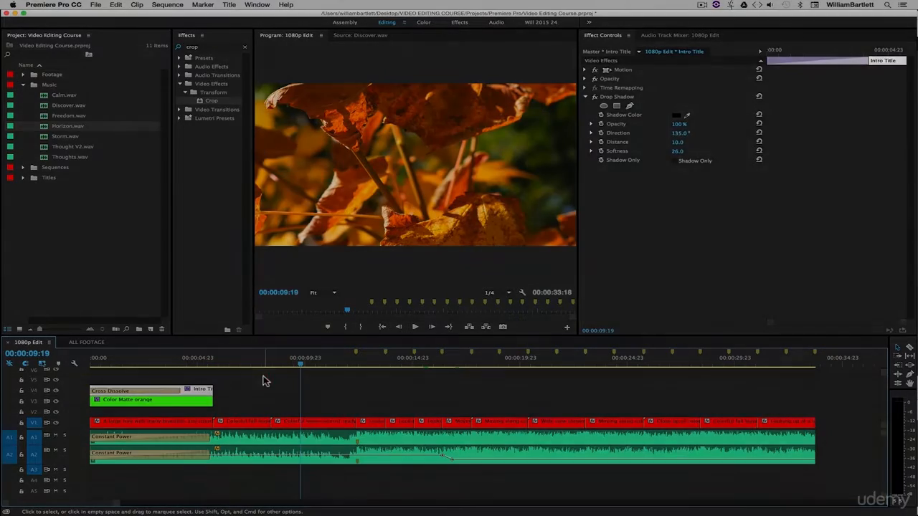
left_click(262, 380)
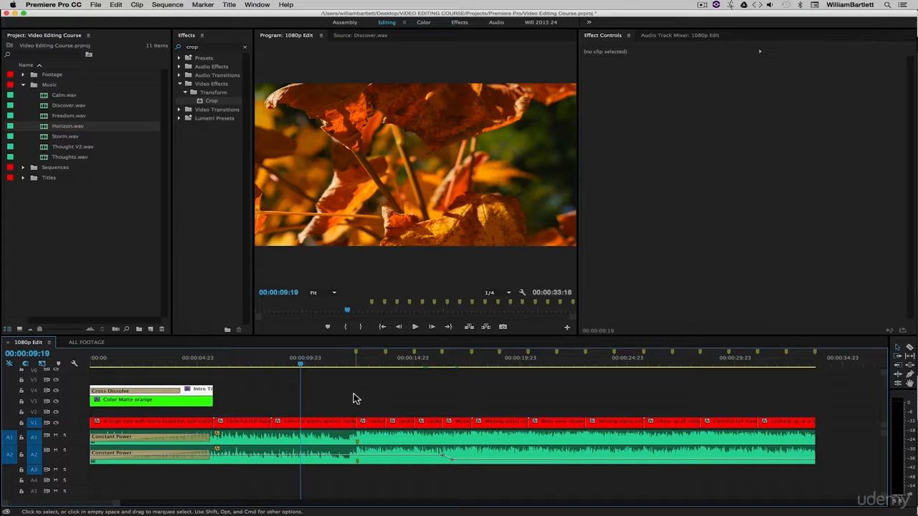
Nest the opening Intro Title, Color Matte orange and tree footage clips into a sequence named INTRO SEQUENCE.
key("Down")
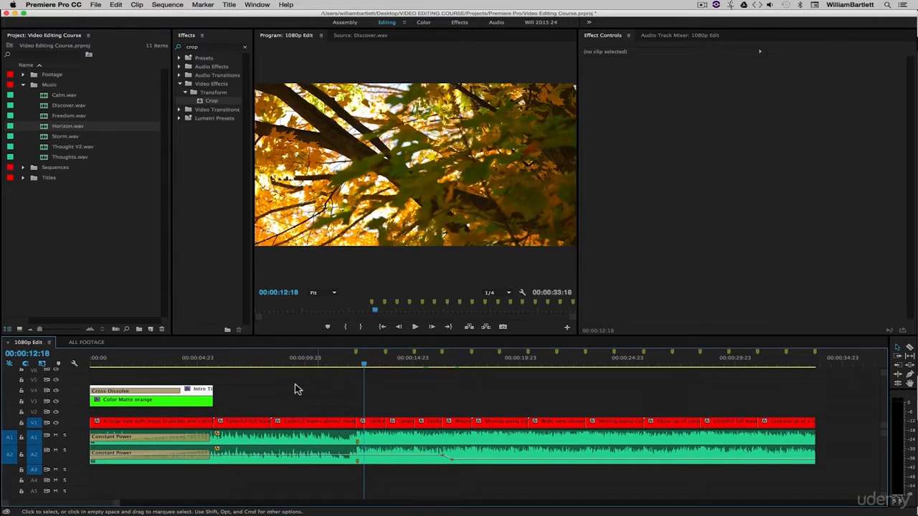
left_click(190, 365)
left_click_drag(198, 380, 166, 429)
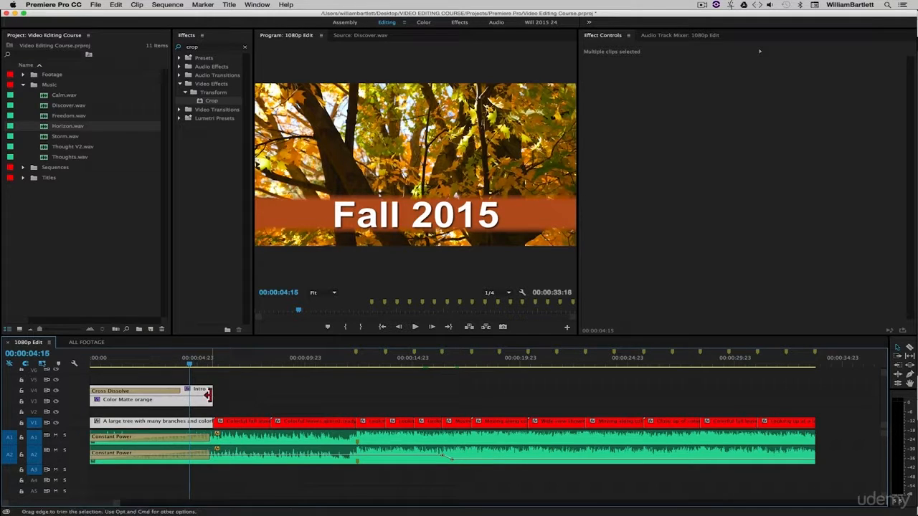
left_click(204, 380)
left_click_drag(204, 380, 179, 427)
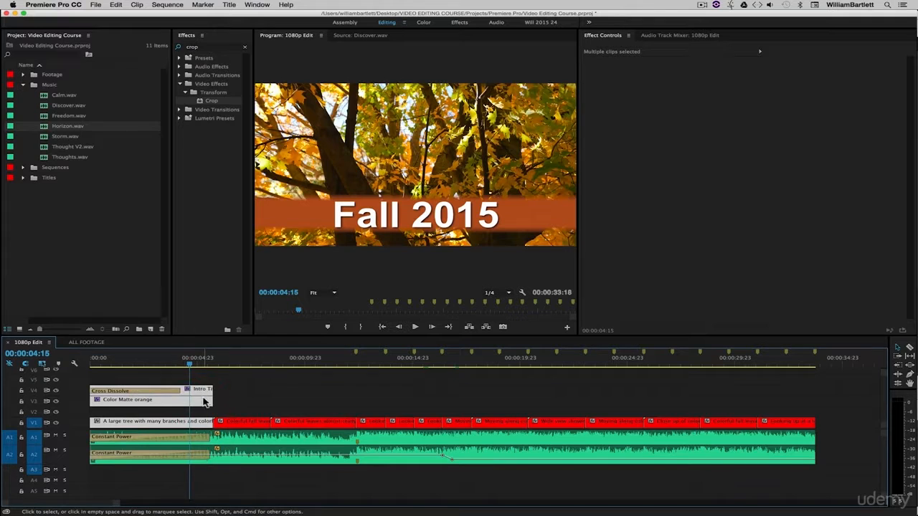
right_click(203, 394)
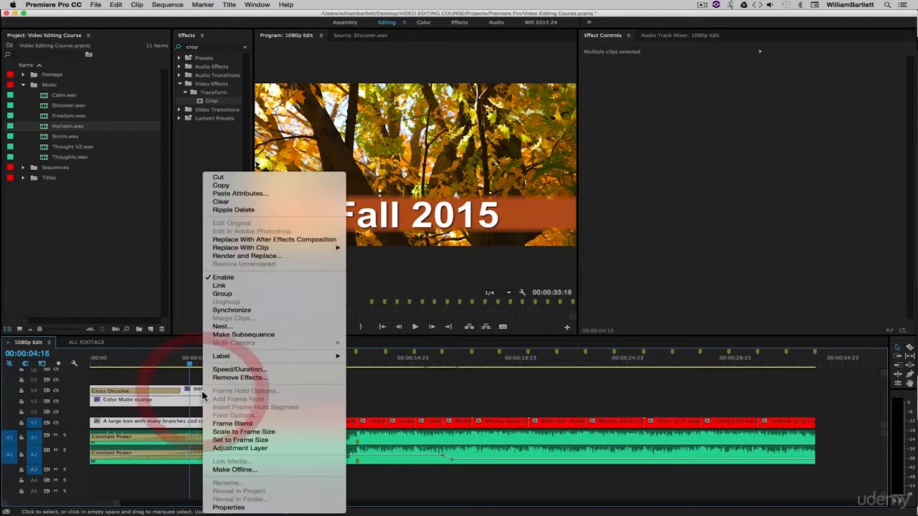
left_click(225, 330)
type("INTRO SEQUENCE")
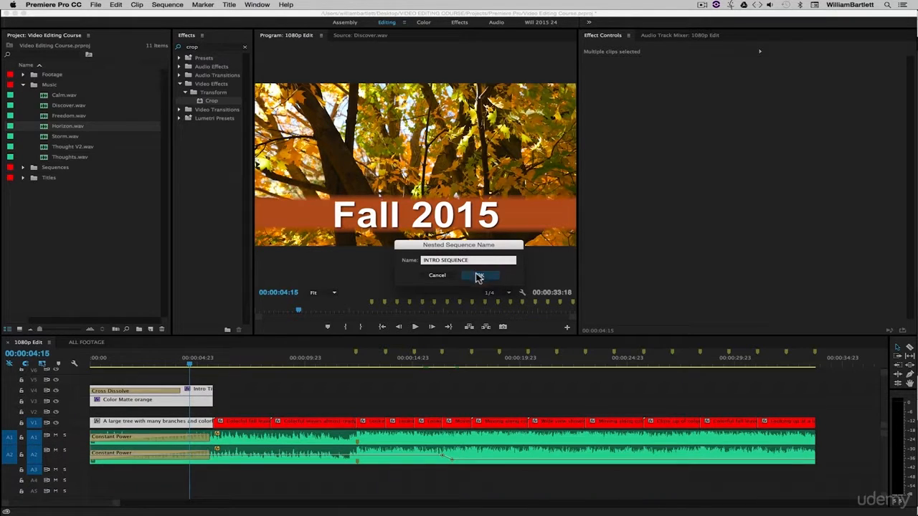
left_click(479, 275)
File INTRO SEQUENCE in the Sequences bin and move its nested clip in the timeline up to track V4.
left_click(90, 227)
left_click(77, 86)
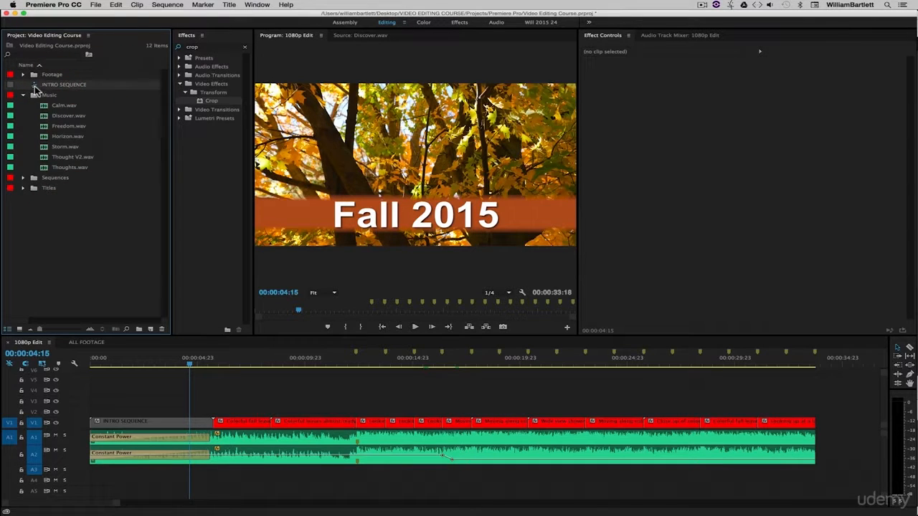
left_click_drag(35, 87, 63, 180)
left_click(23, 167)
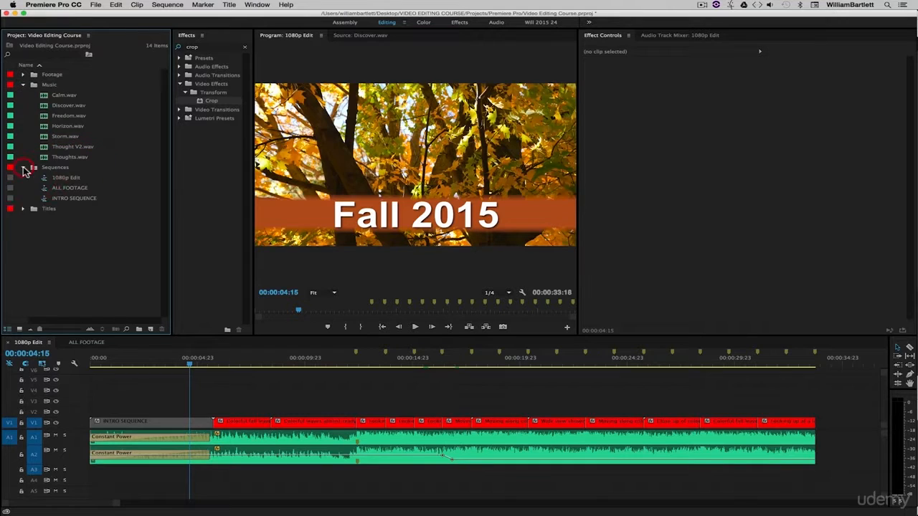
left_click_drag(138, 425, 162, 396)
left_click(163, 382)
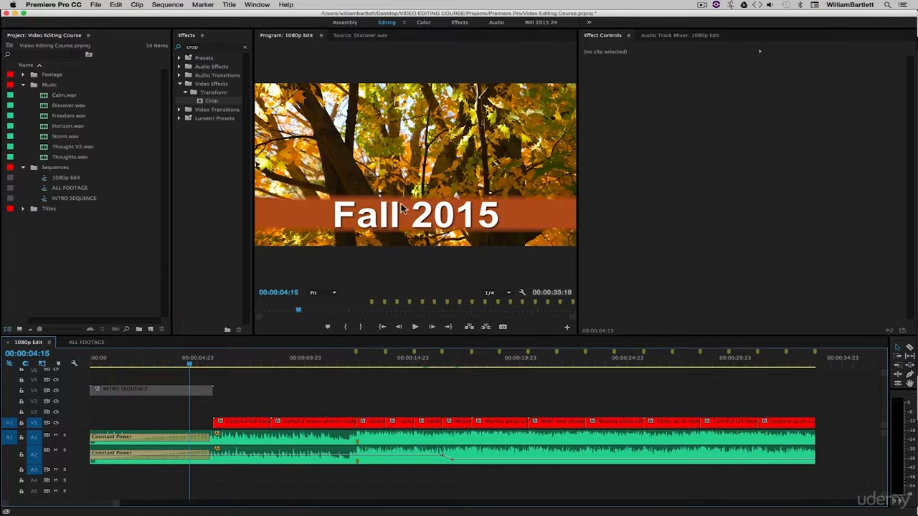
Open the nested INTRO SEQUENCE, scrub through its original layers, and return to the 1080p Edit sequence.
double_click(165, 390)
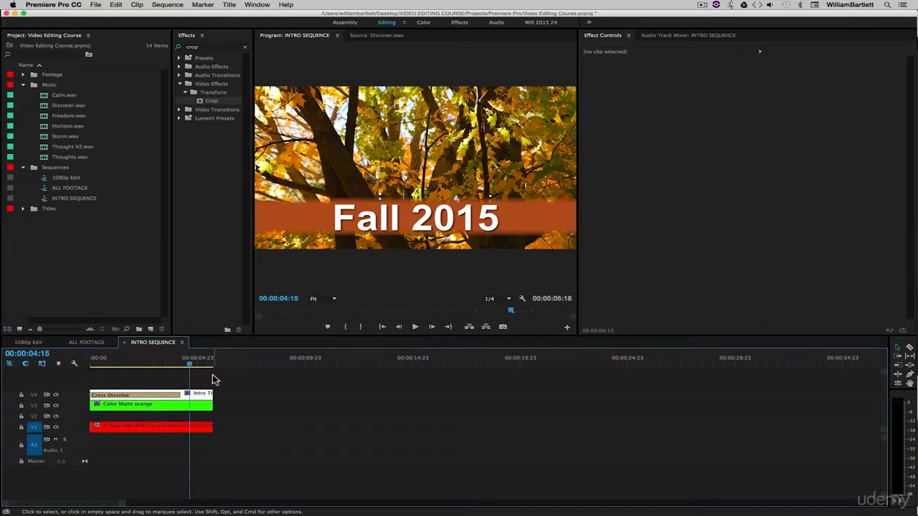
left_click_drag(107, 363, 152, 365)
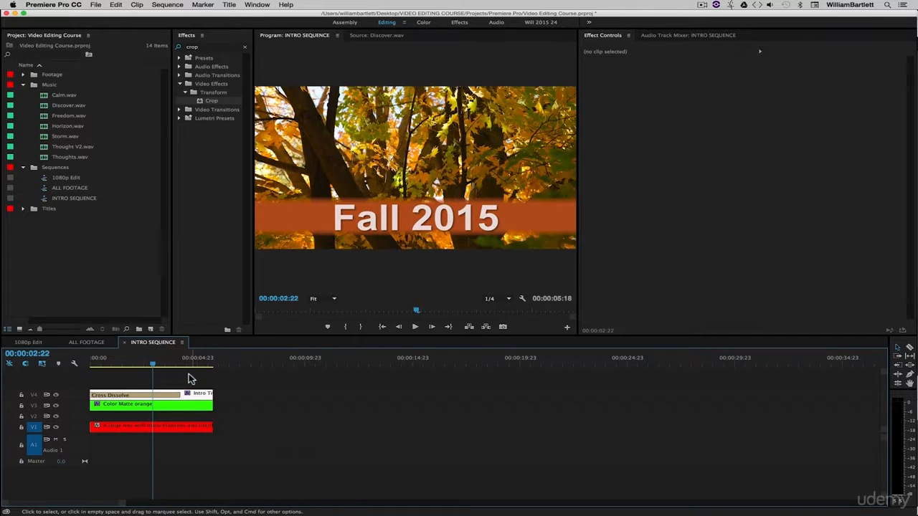
left_click(28, 342)
Set the nested INTRO SEQUENCE clip's scale to 77 and its position to 837, 551.
left_click(157, 390)
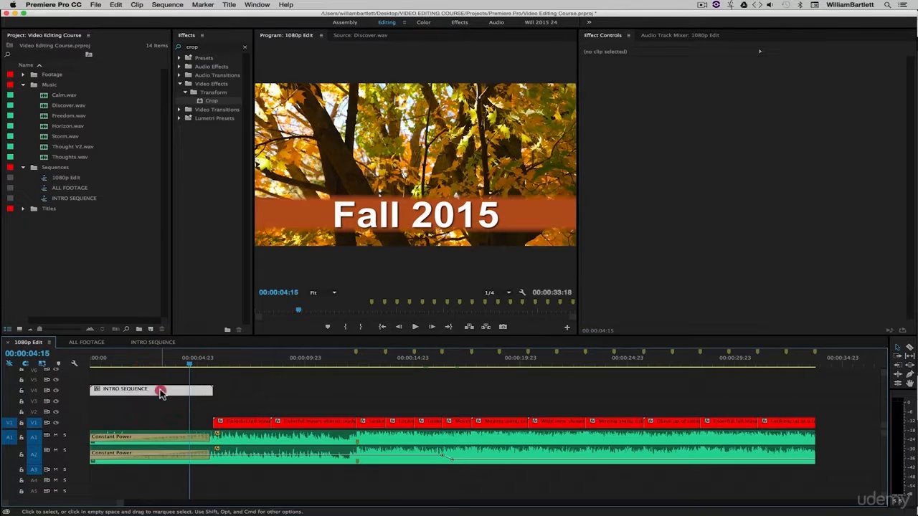
left_click(586, 69)
left_click_drag(678, 87, 635, 79)
left_click_drag(703, 79, 708, 79)
left_click(146, 380)
left_click(159, 392)
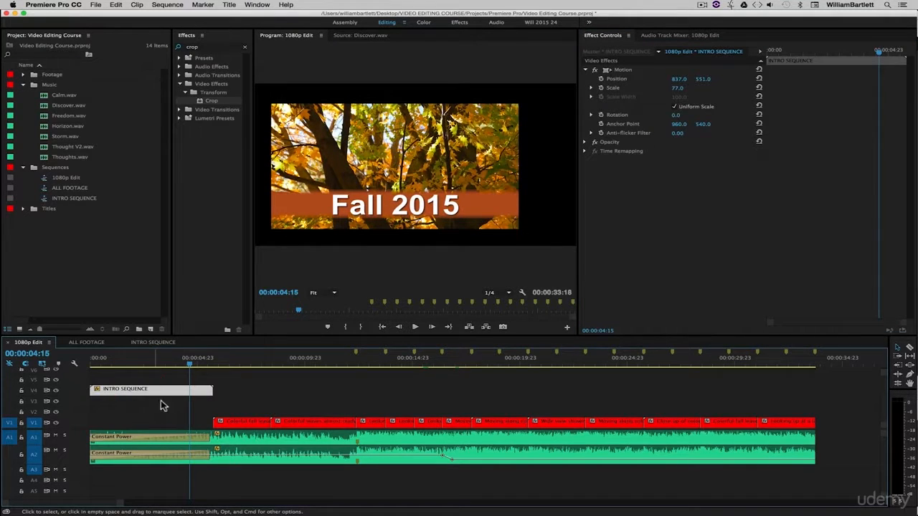
Reset the nested INTRO SEQUENCE clip's position and scale to their defaults.
left_click(758, 80)
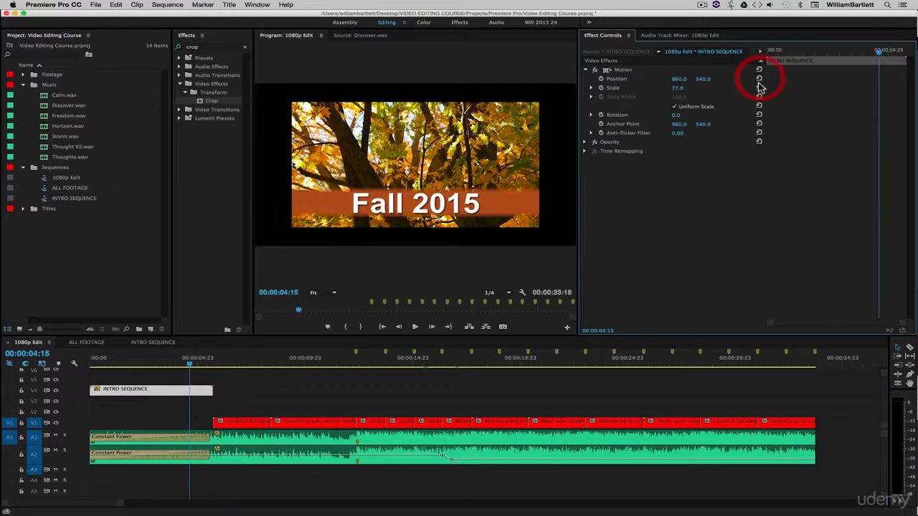
left_click(759, 88)
left_click(226, 392)
Apply the Fast Blur effect to the nested INTRO SEQUENCE clip with a Blurriness of 43.
left_click(173, 391)
left_click(178, 49)
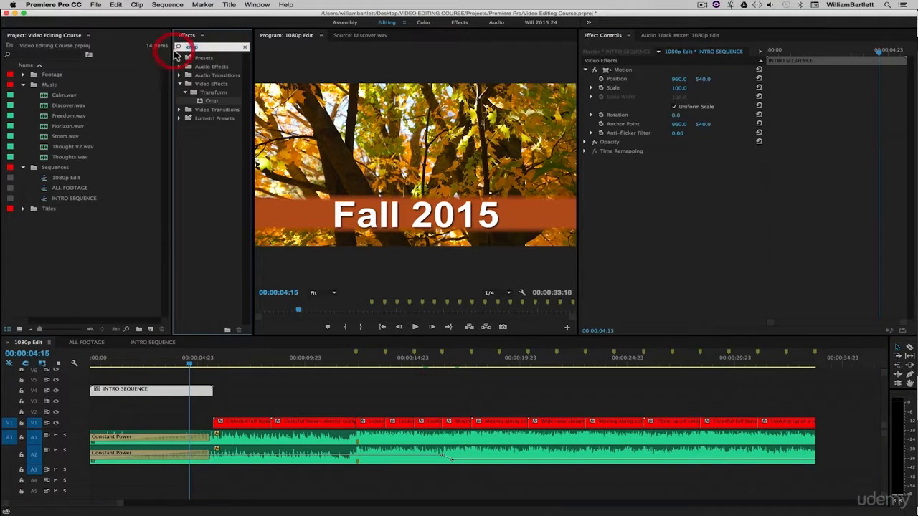
left_click_drag(173, 61, 100, 65)
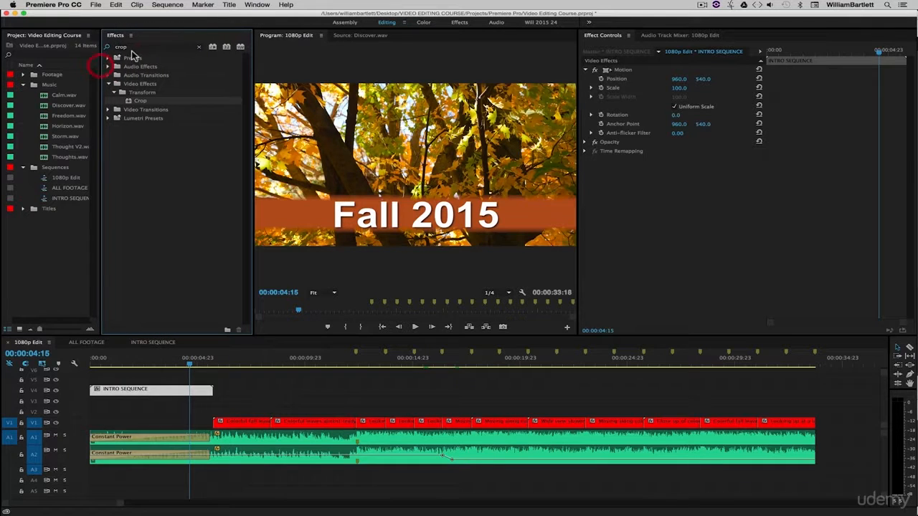
double_click(129, 47)
type("fast")
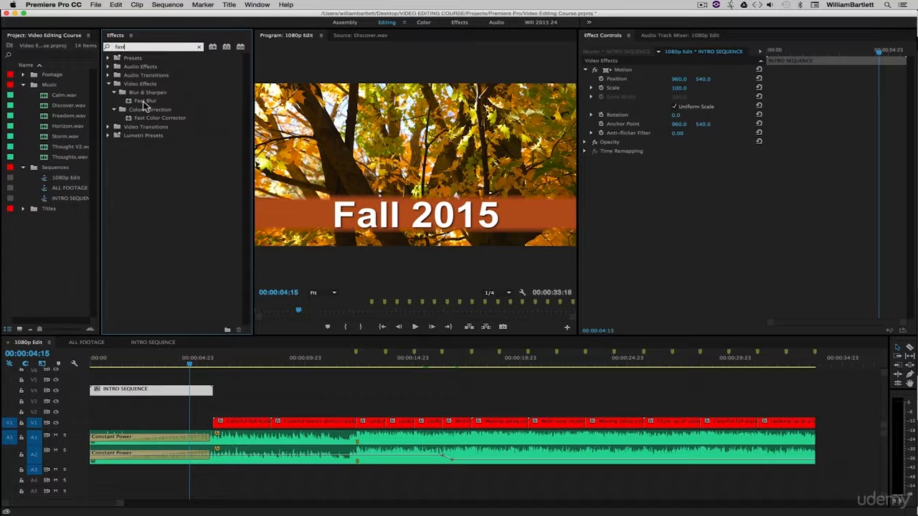
left_click_drag(139, 101, 170, 391)
left_click_drag(677, 180, 701, 180)
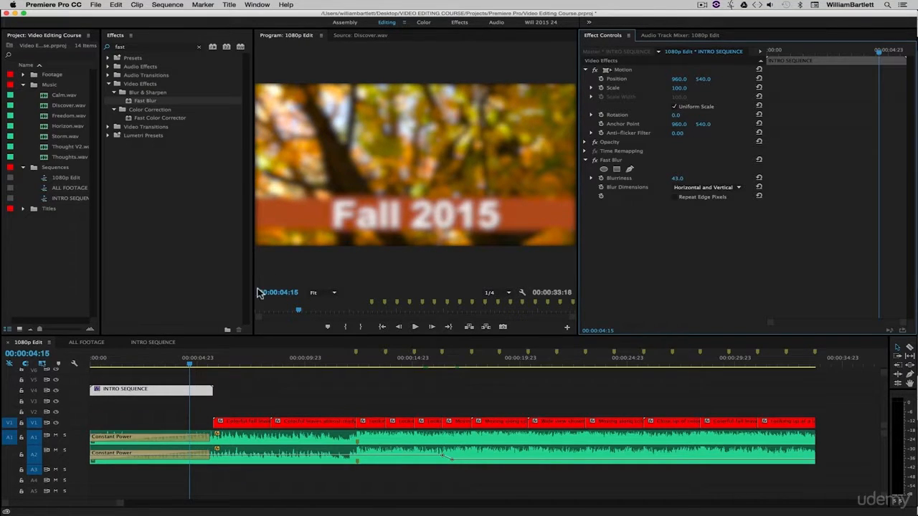
Keyframe the Fast Blur Blurriness from 43 at the start of the clip down to no blur at 00:00:01:12.
key("Home")
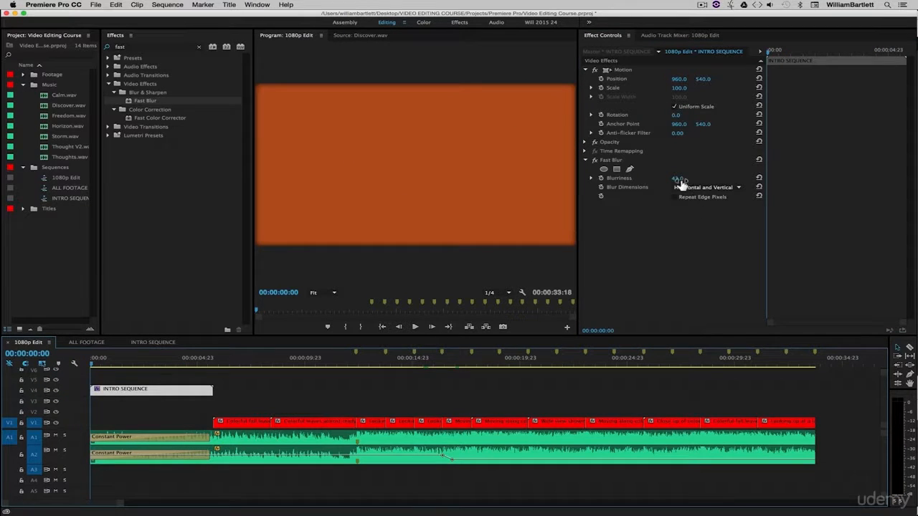
left_click(602, 178)
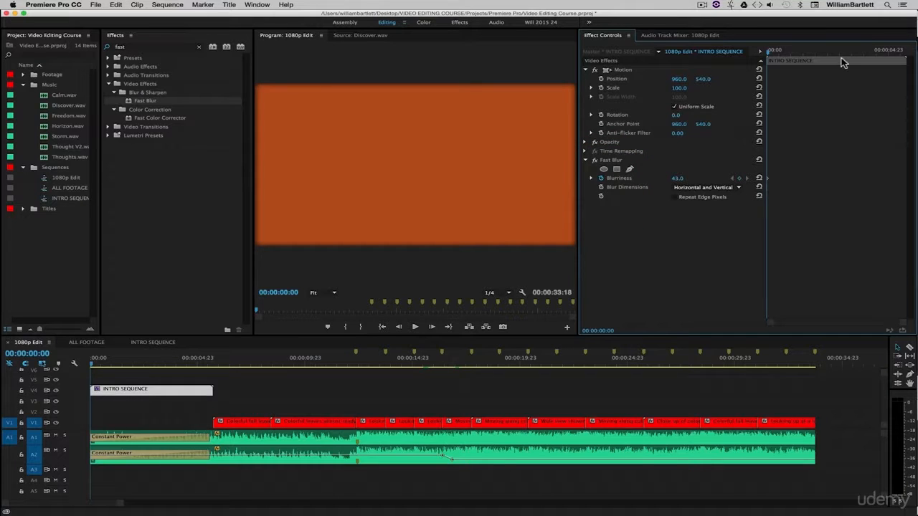
left_click_drag(774, 54, 804, 66)
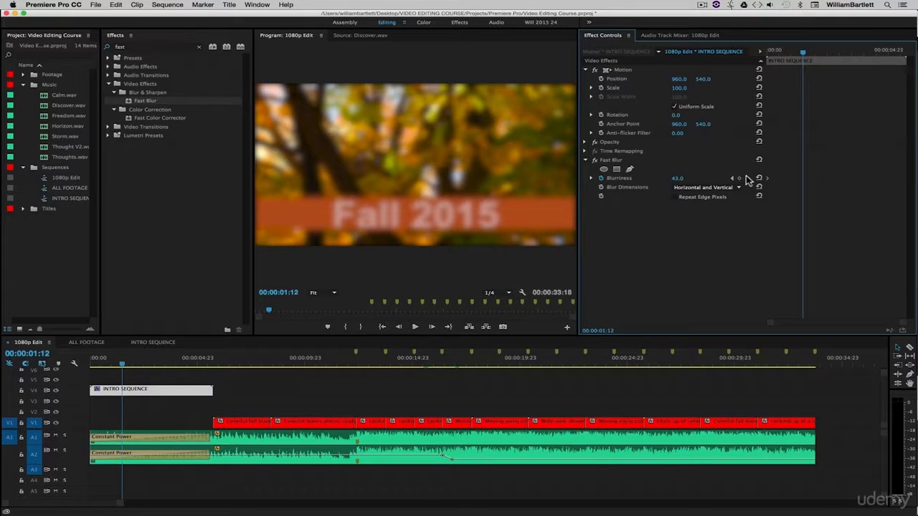
left_click(738, 177)
key("super+z")
left_click_drag(677, 178, 650, 177)
left_click_drag(776, 55, 806, 62)
Play the 1080p Edit sequence from the start to review the animated blur on the nested intro.
left_click_drag(120, 360, 72, 363)
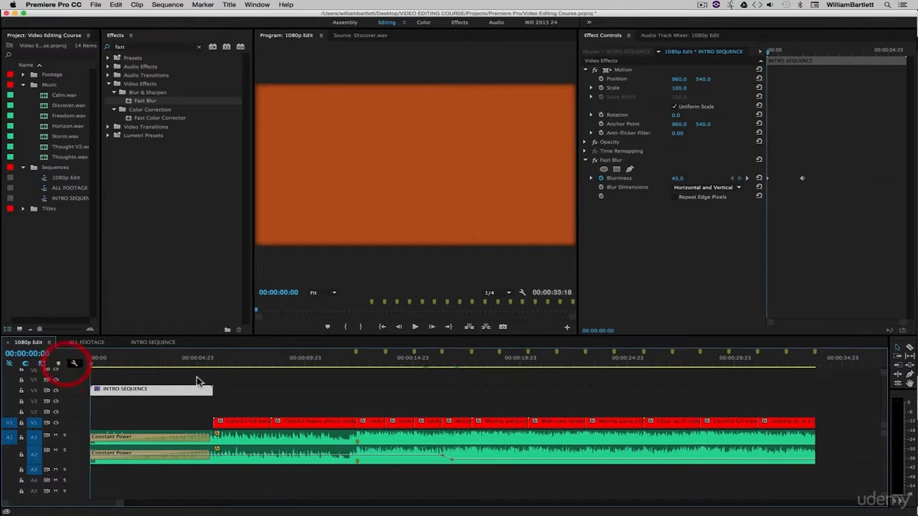
left_click(225, 375)
key("space")
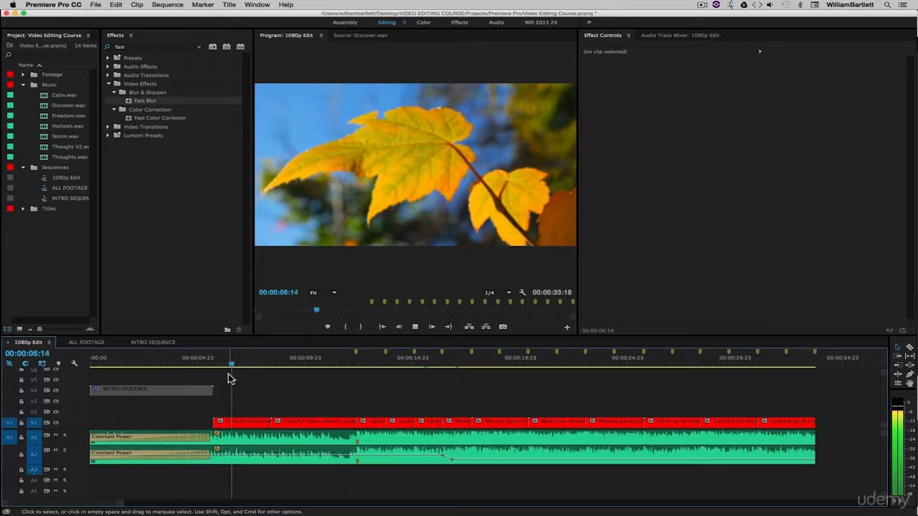
key("space")
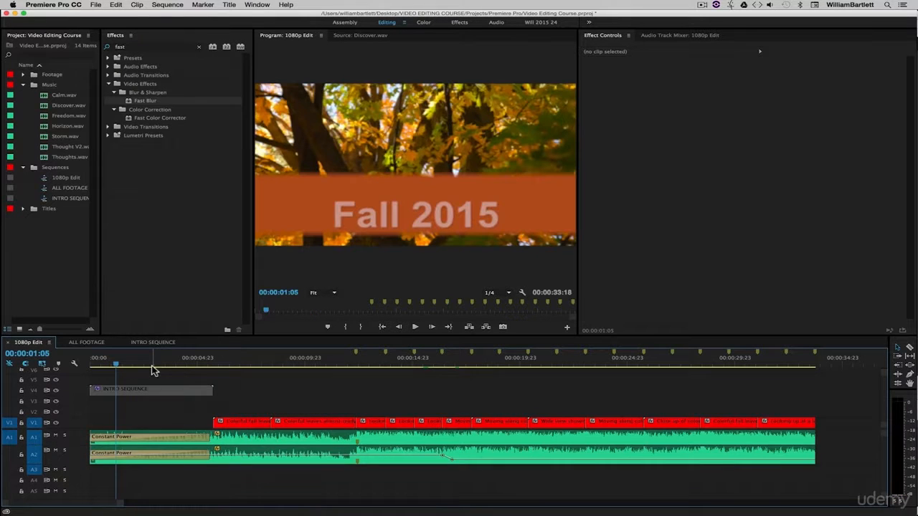
left_click(153, 379)
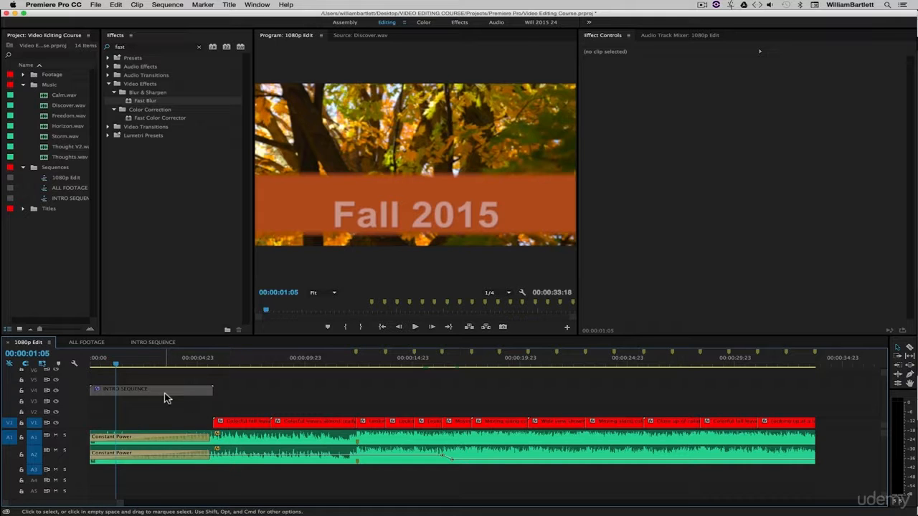
Open INTRO SEQUENCE, check the Nest option for its selected clips, and return to the 1080p Edit sequence.
left_click(146, 382)
double_click(149, 391)
right_click(199, 396)
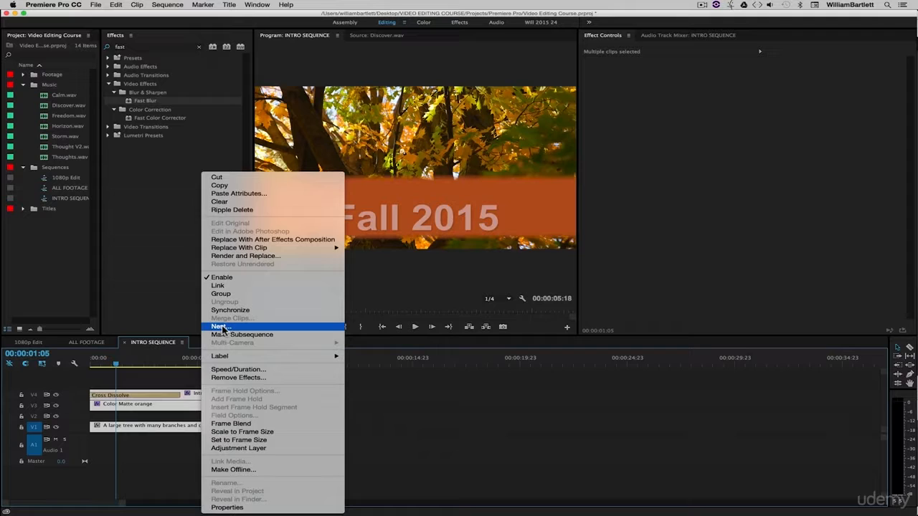
left_click(181, 376)
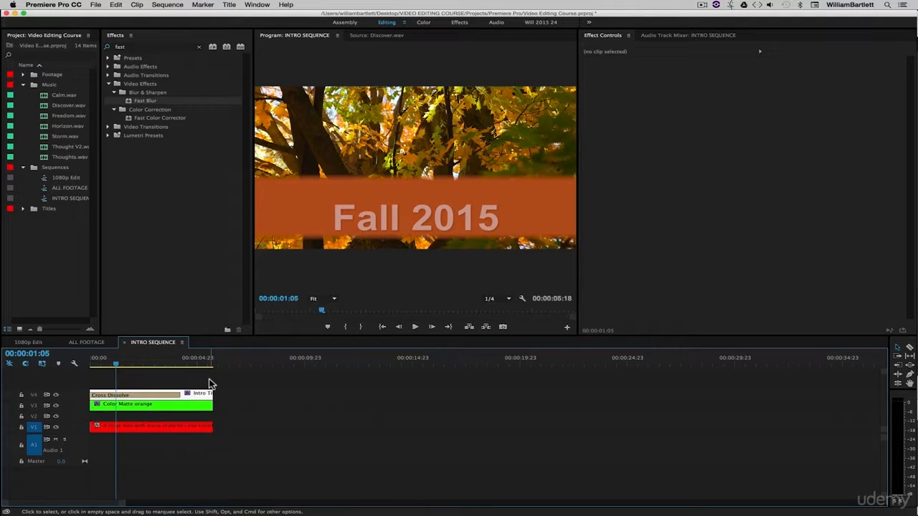
left_click(29, 343)
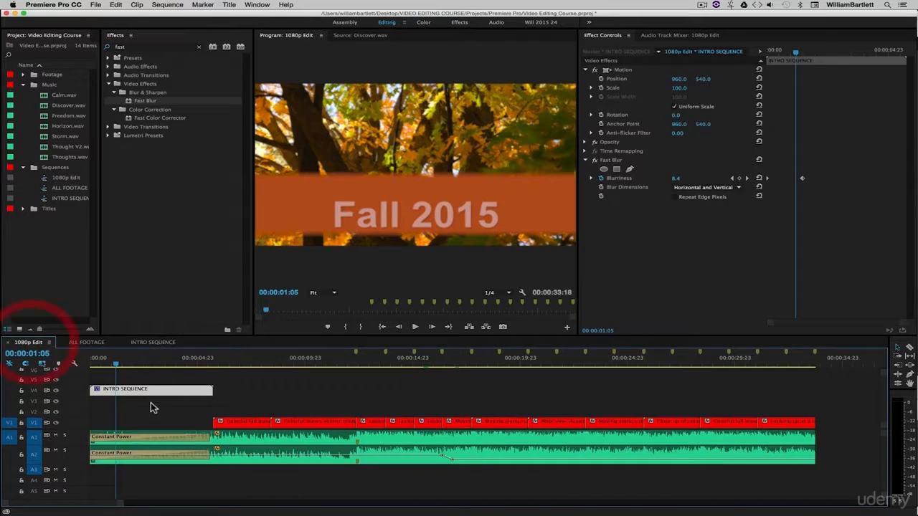
Compare the effects on the individual clips inside INTRO SEQUENCE with those on the nested clip in 1080p Edit.
left_click(152, 343)
left_click(199, 402)
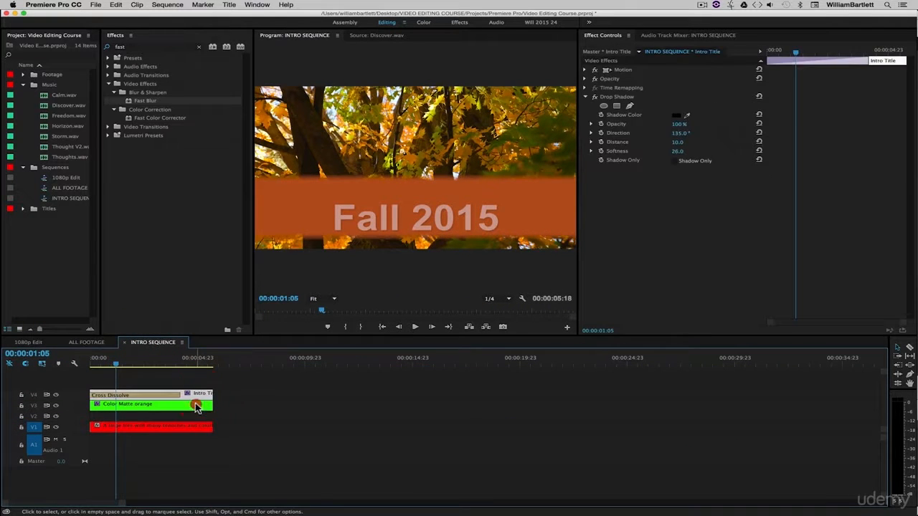
left_click(192, 427)
left_click(29, 342)
left_click(144, 390)
left_click(152, 342)
left_click(29, 342)
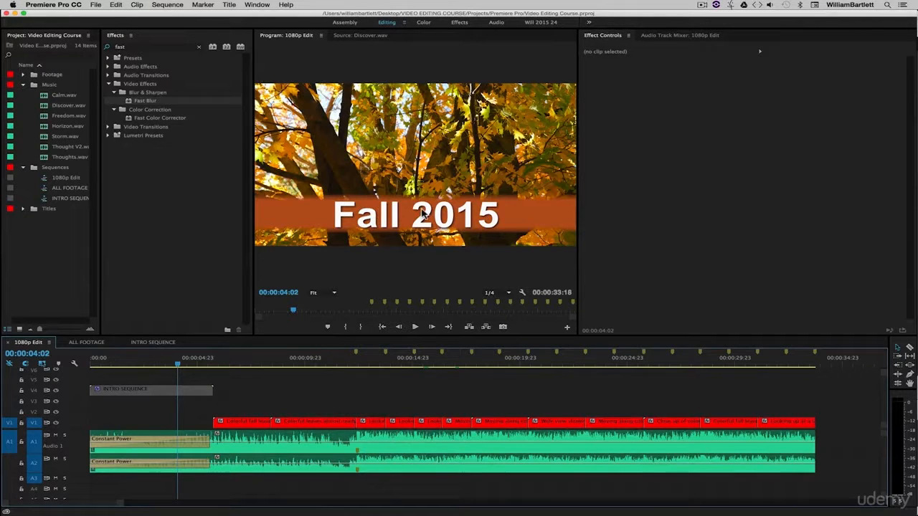
At 00:00:10:19 in the 1080p Edit sequence, create a new still title named with the presenter's first name.
left_click(323, 362)
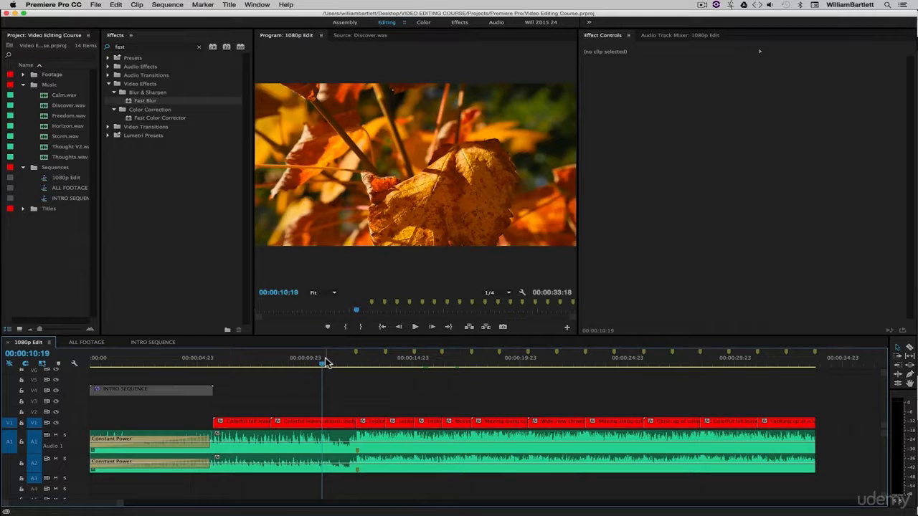
left_click(392, 388)
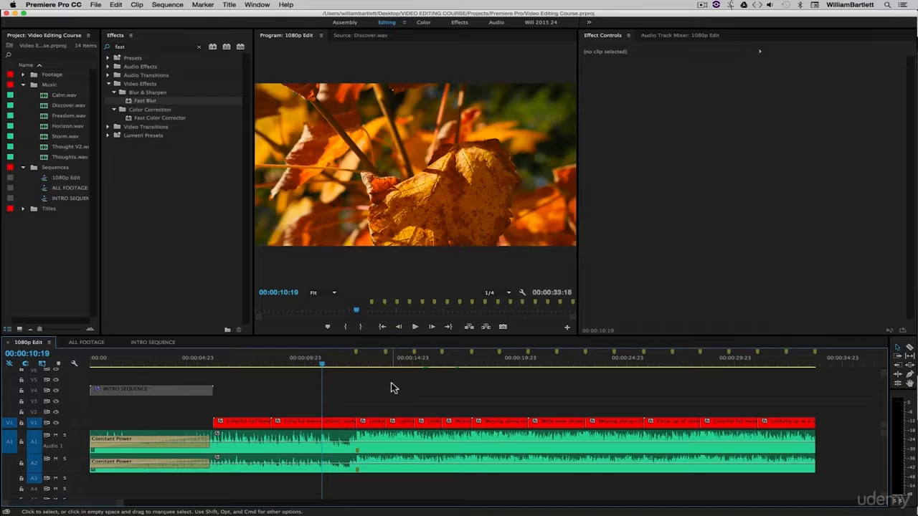
left_click(229, 4)
mouse_move(243, 28)
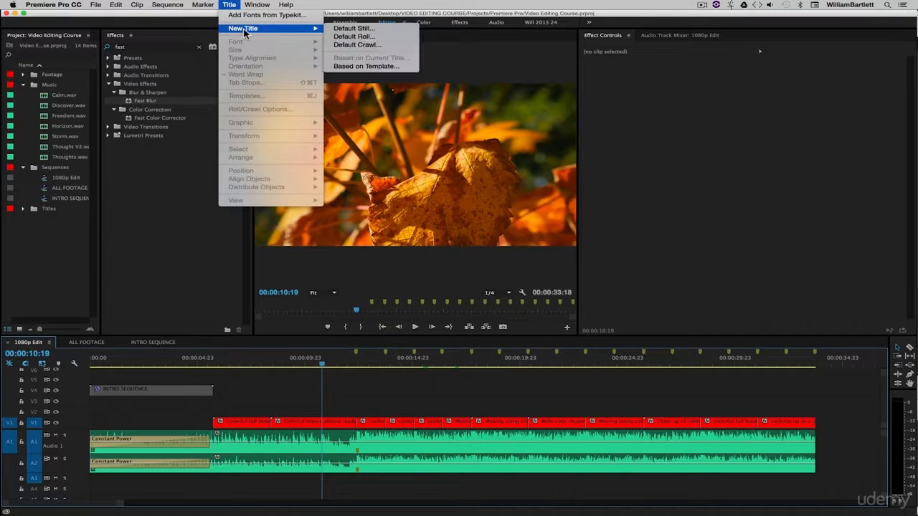
left_click(361, 385)
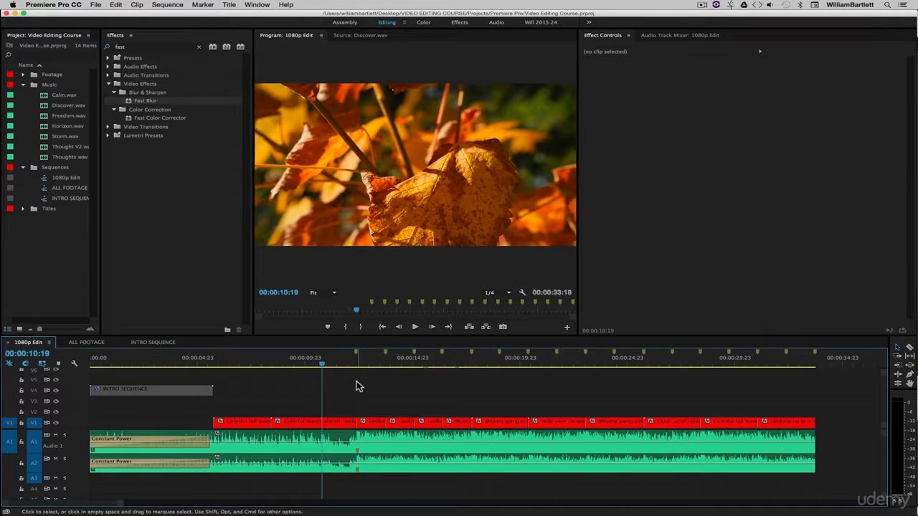
key("super+t")
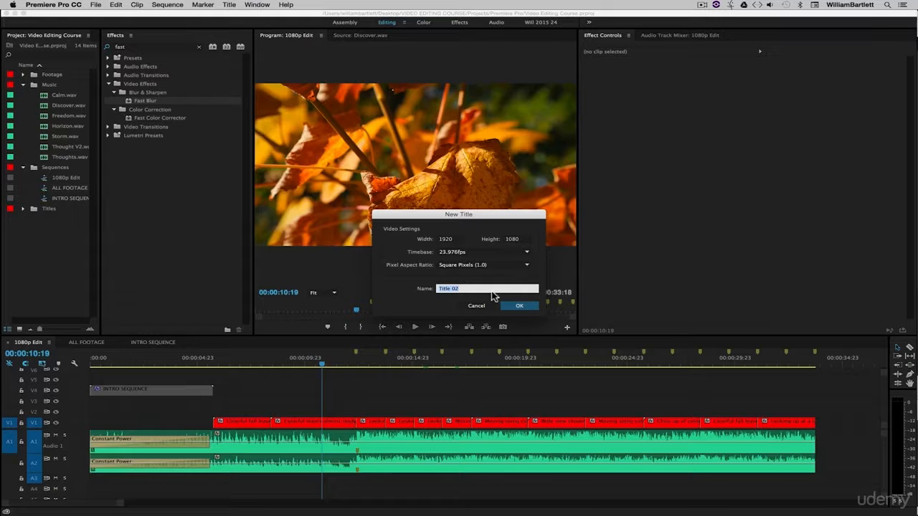
type("Wil")
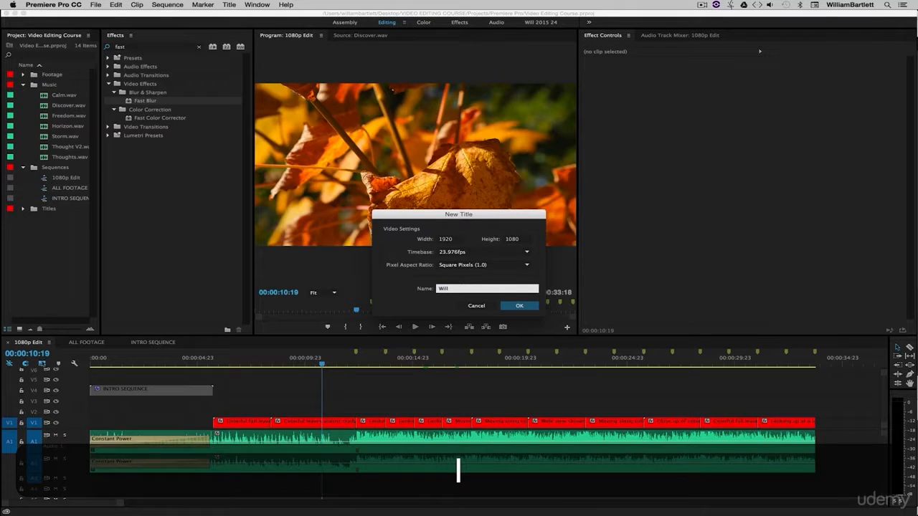
type("l")
left_click(523, 309)
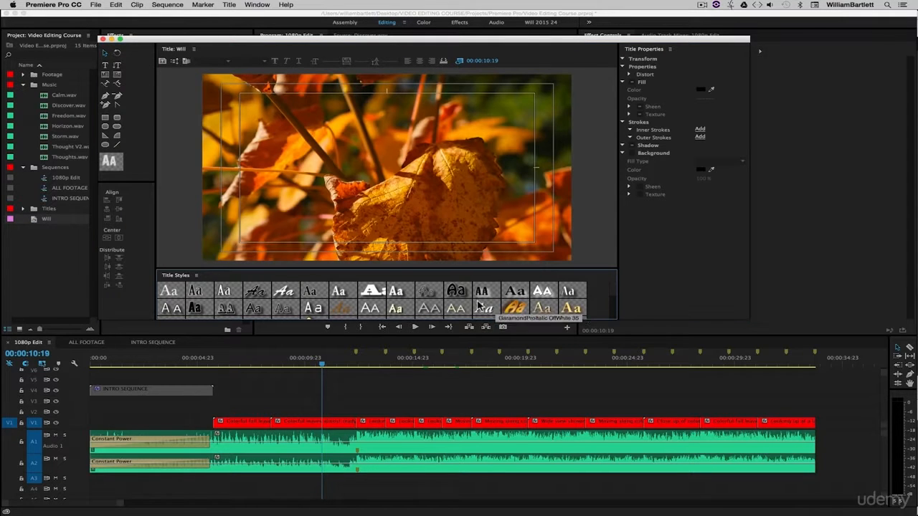
Add the presenter's first name as a text line in the lower-left area of the title frame.
left_click(105, 67)
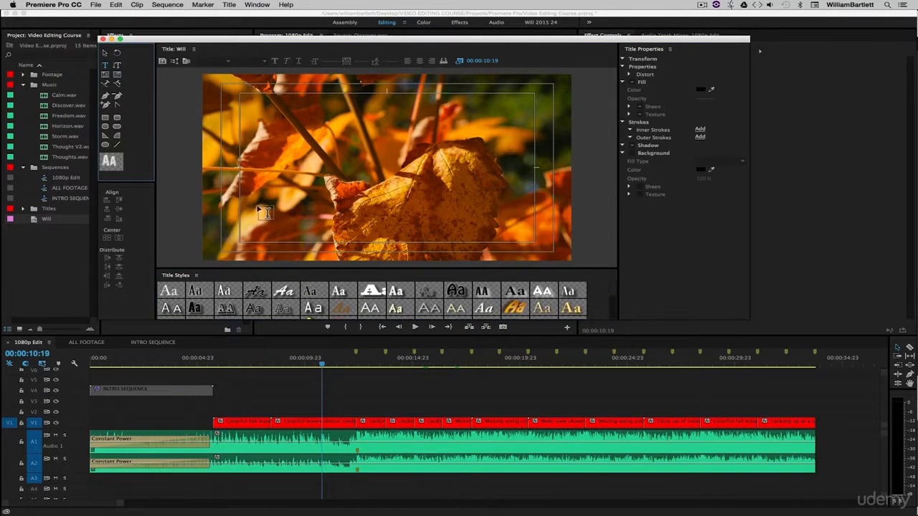
left_click(257, 201)
type("Will")
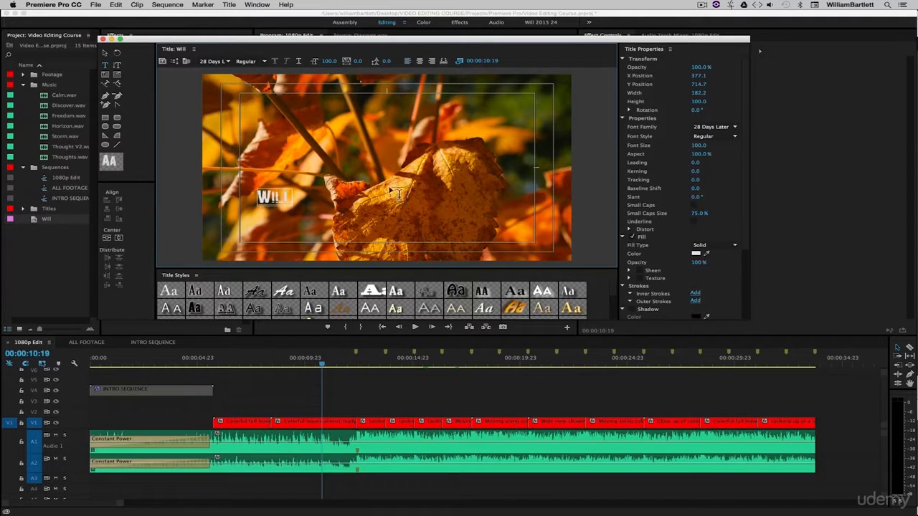
left_click(105, 53)
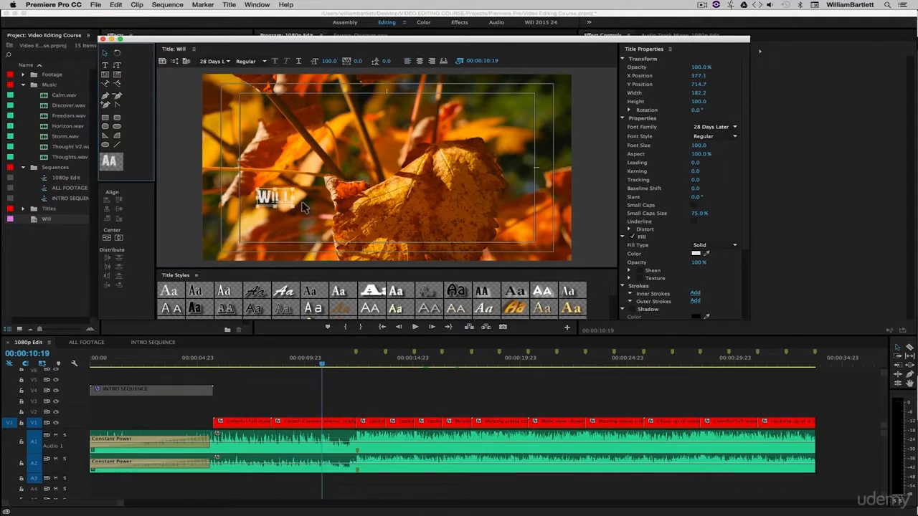
left_click(326, 201)
Set the first-name text to the Arial font family with the Bold style.
left_click(273, 197)
left_click(712, 127)
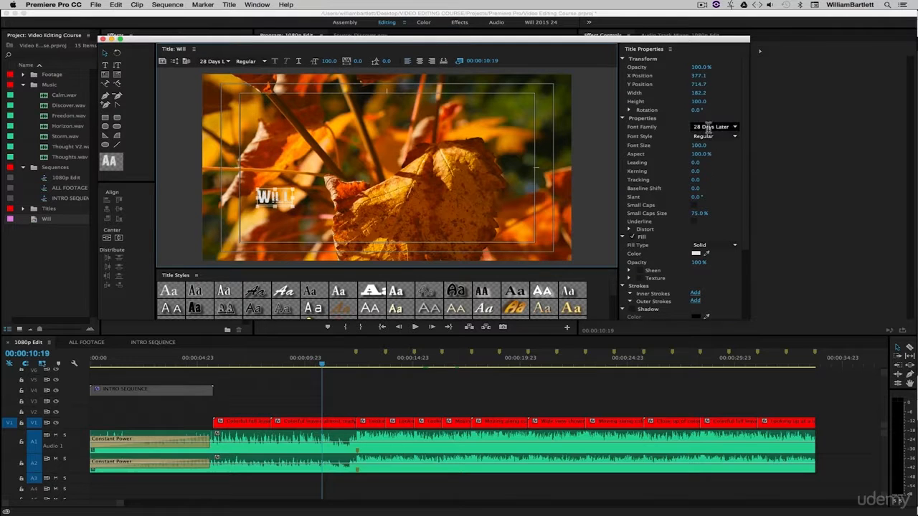
type("ar")
left_click(721, 142)
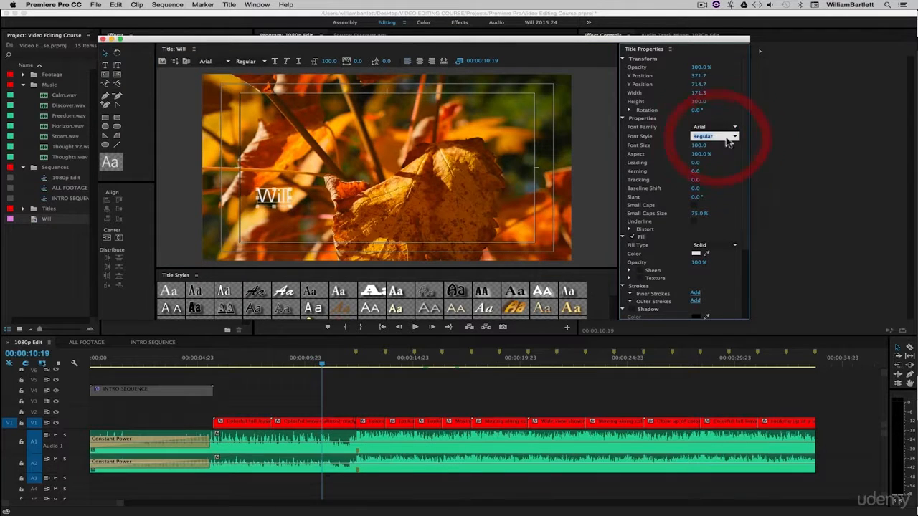
left_click(712, 149)
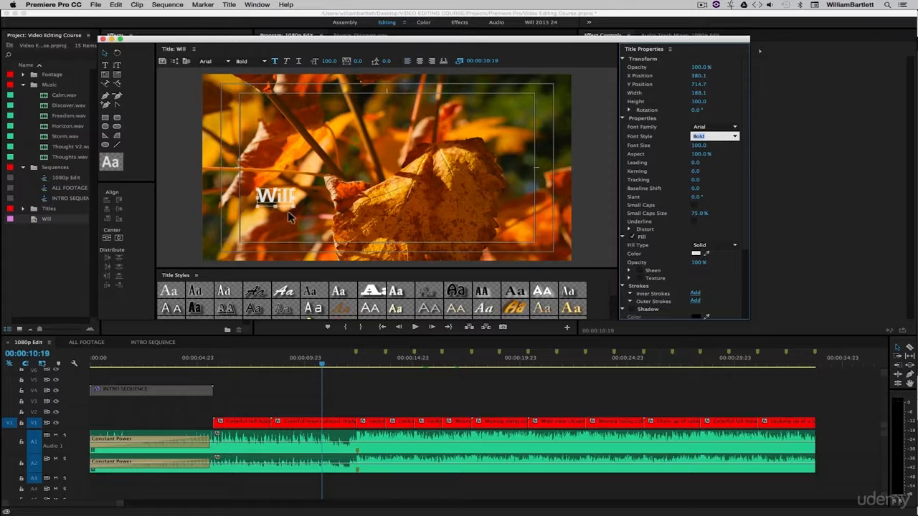
Move the name text to the lower-left corner of the safe margins and place the title on V4 across 00:00:10:19.
left_click_drag(286, 201, 275, 226)
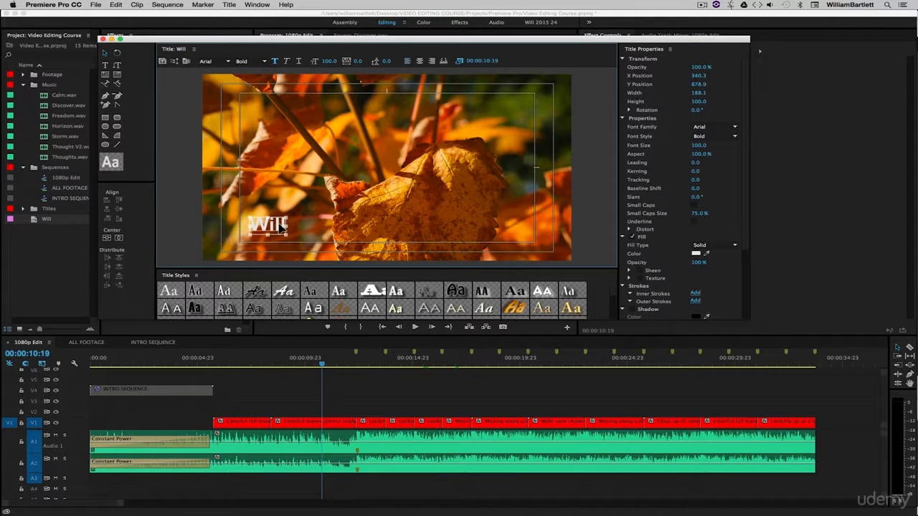
left_click(291, 205)
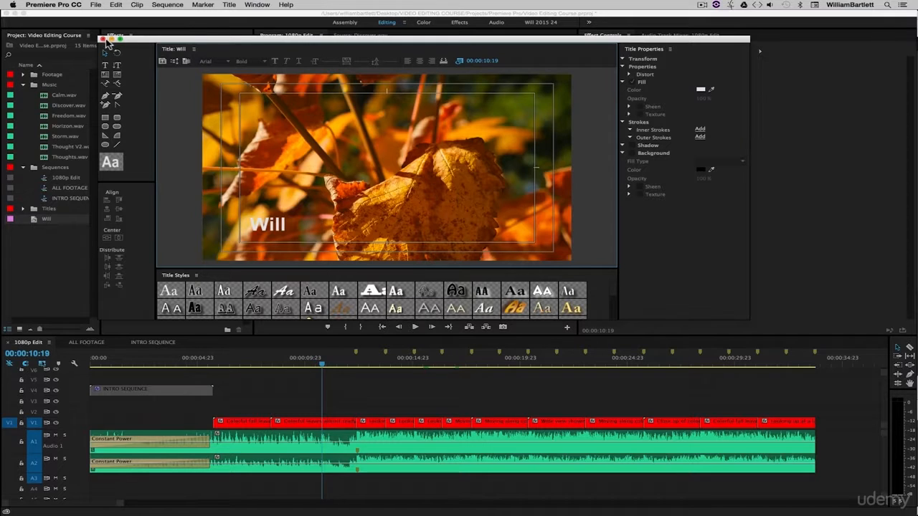
left_click(106, 40)
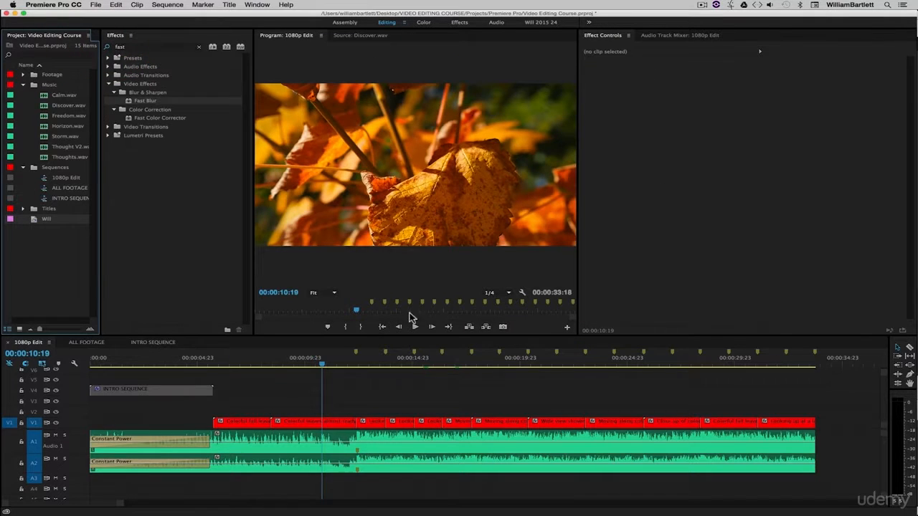
left_click_drag(35, 221, 324, 402)
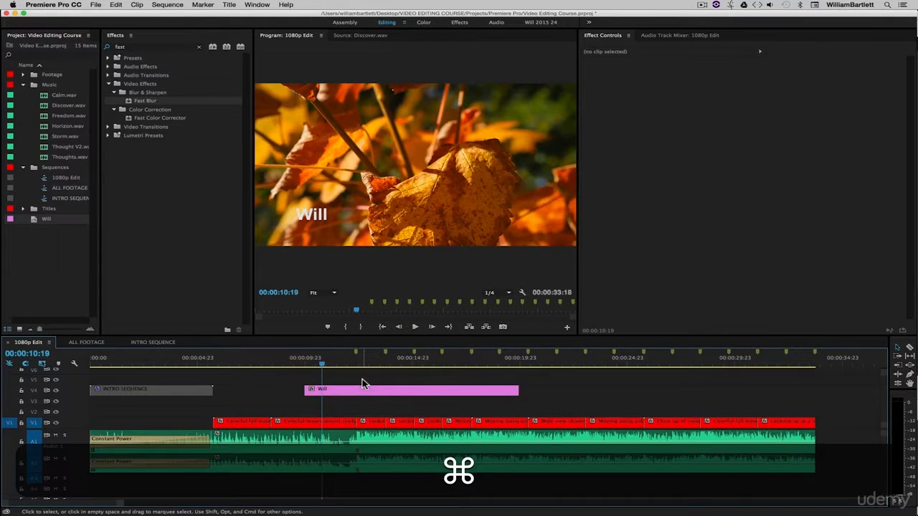
Create a second title named OVC Masters.
key("super+t")
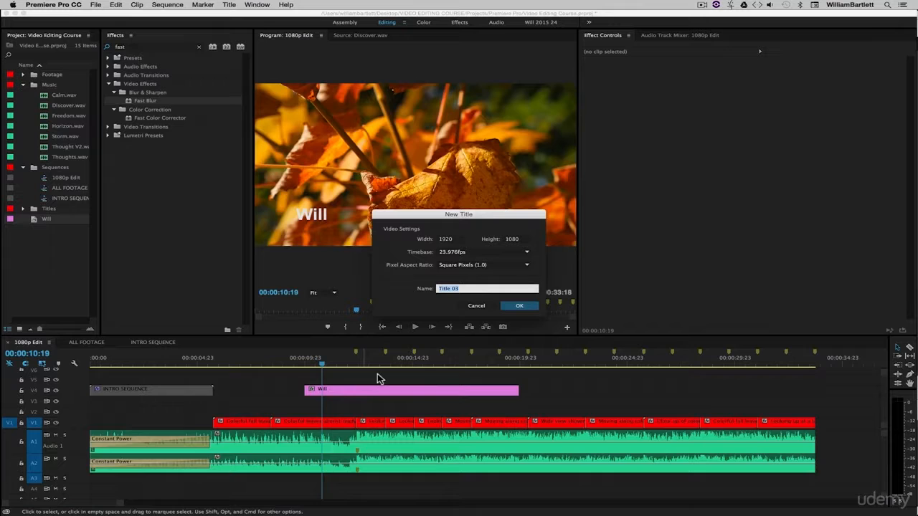
type("OVC Masters")
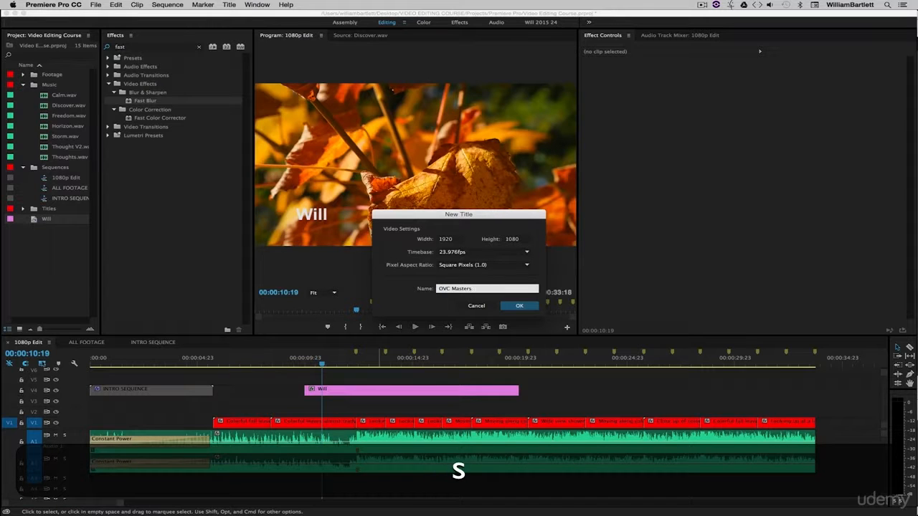
left_click(518, 306)
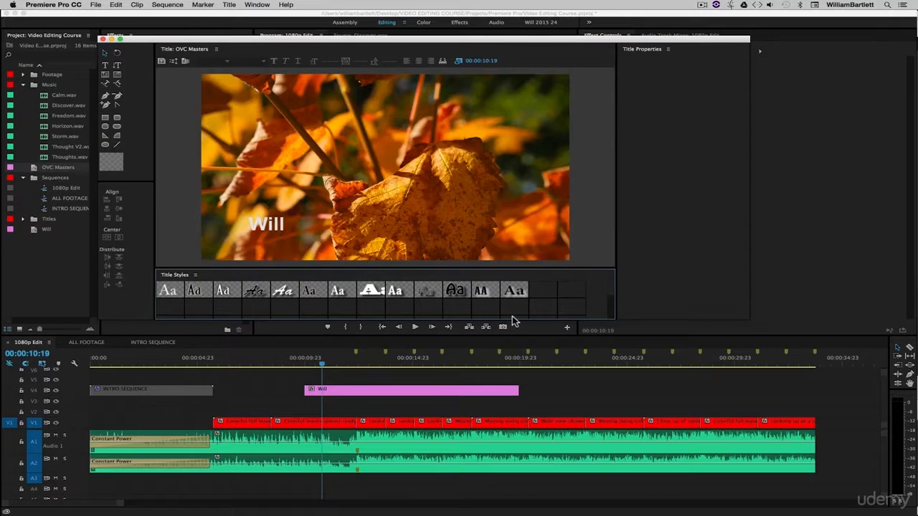
Add the text "OVC Masters" beside the name in the lower part of the new title frame.
left_click(105, 65)
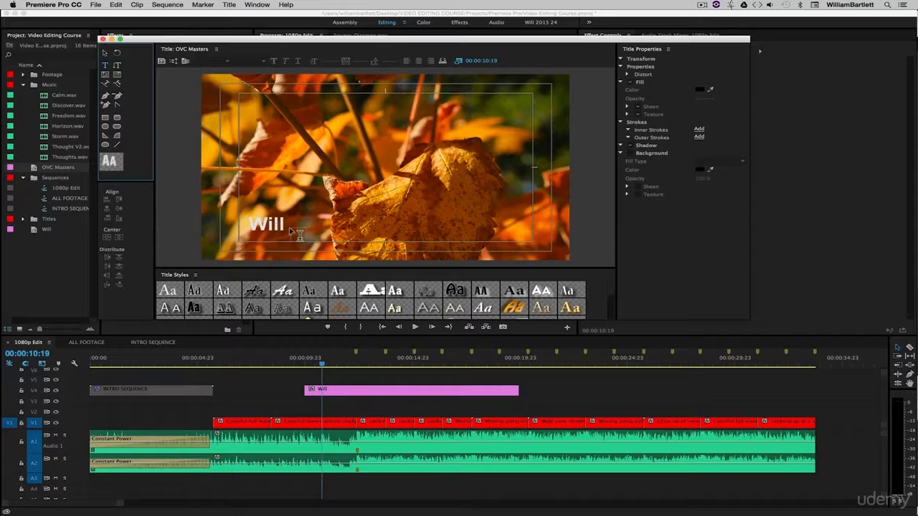
left_click(326, 216)
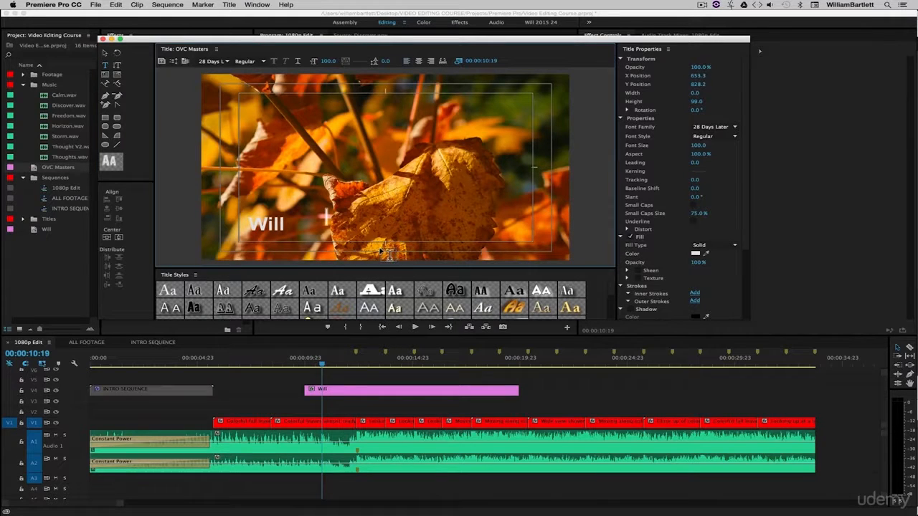
type("OVC")
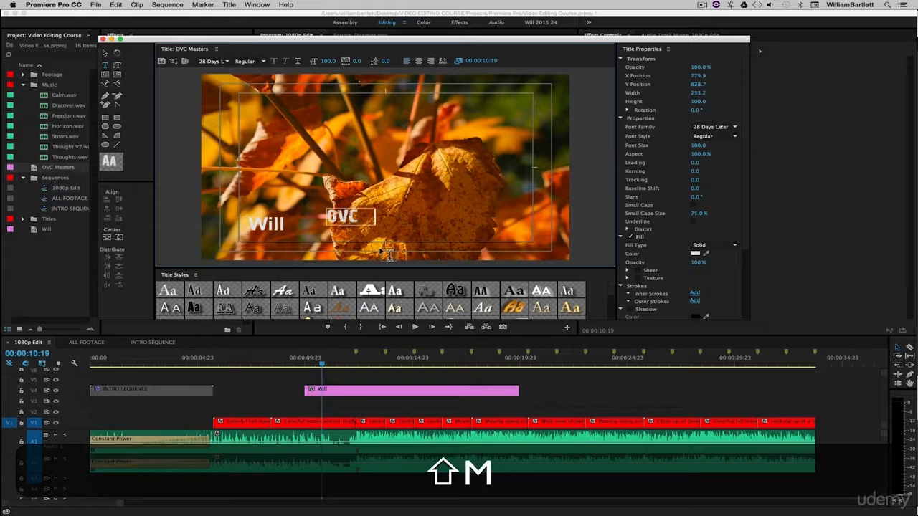
type(" Masters")
left_click(105, 53)
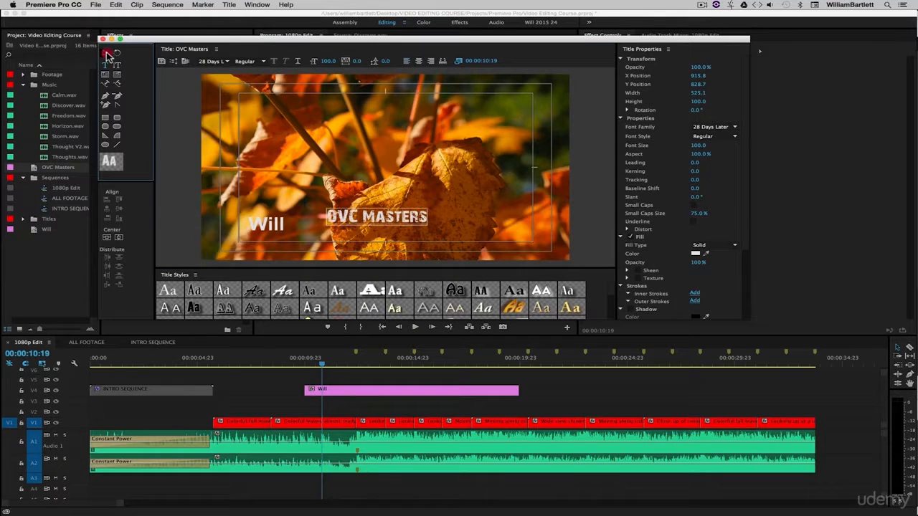
left_click(298, 136)
Set the OVC Masters text to the Arial font family with the Bold style.
left_click(394, 219)
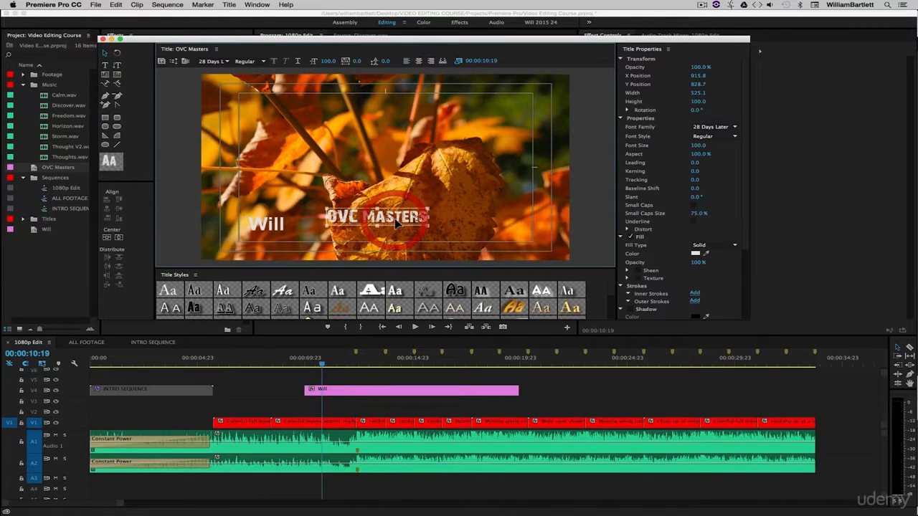
left_click(703, 126)
type("Arial")
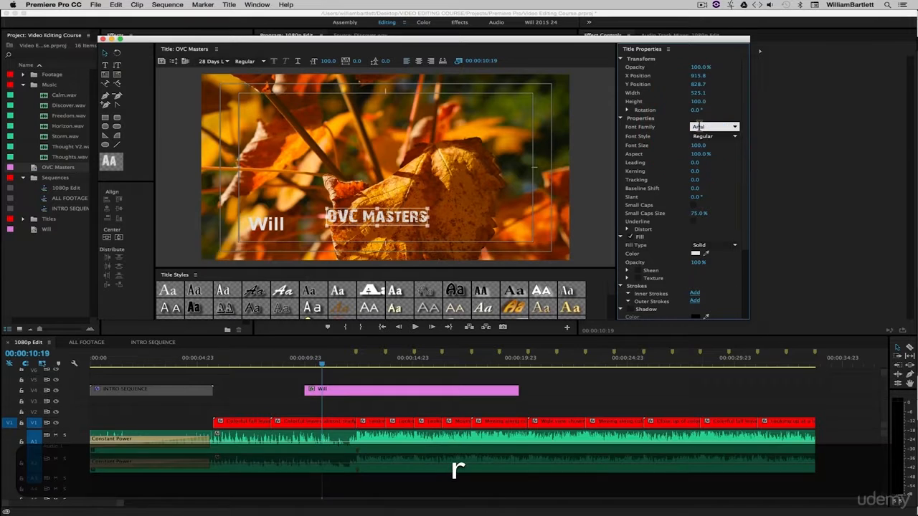
left_click(733, 136)
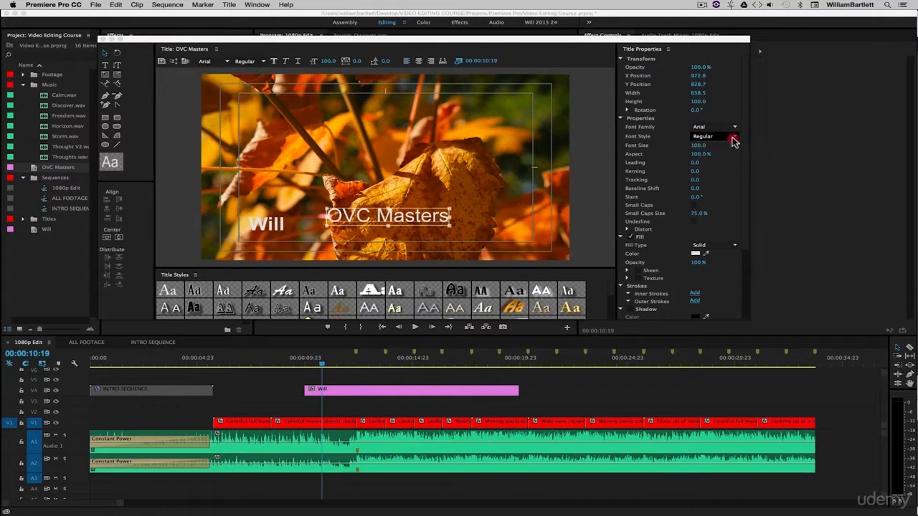
left_click(720, 146)
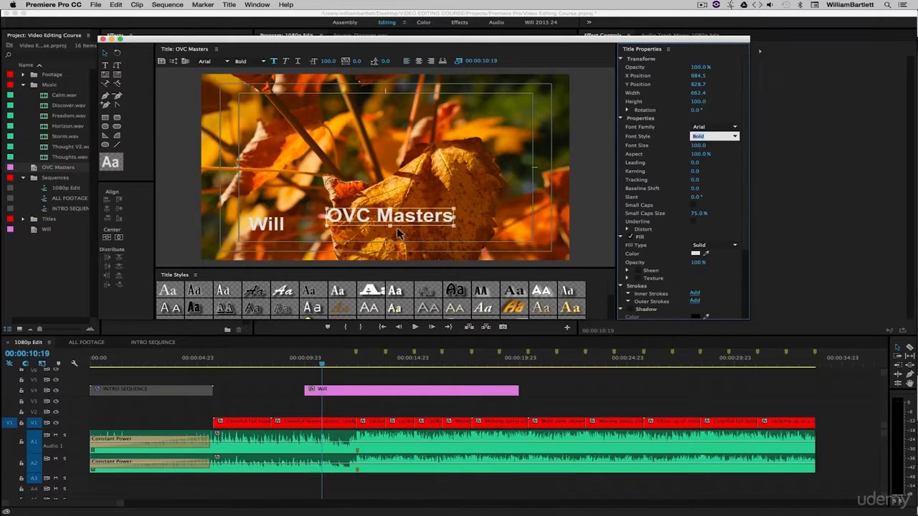
Position the OVC Masters text below the name at font size 69, and place that title on V3 directly under the name clip.
left_click_drag(397, 220, 296, 243)
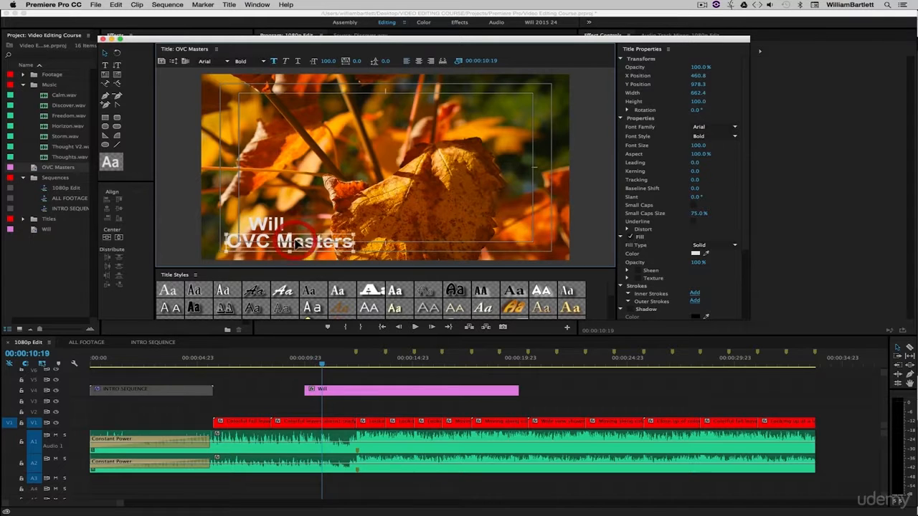
left_click_drag(697, 146, 674, 146)
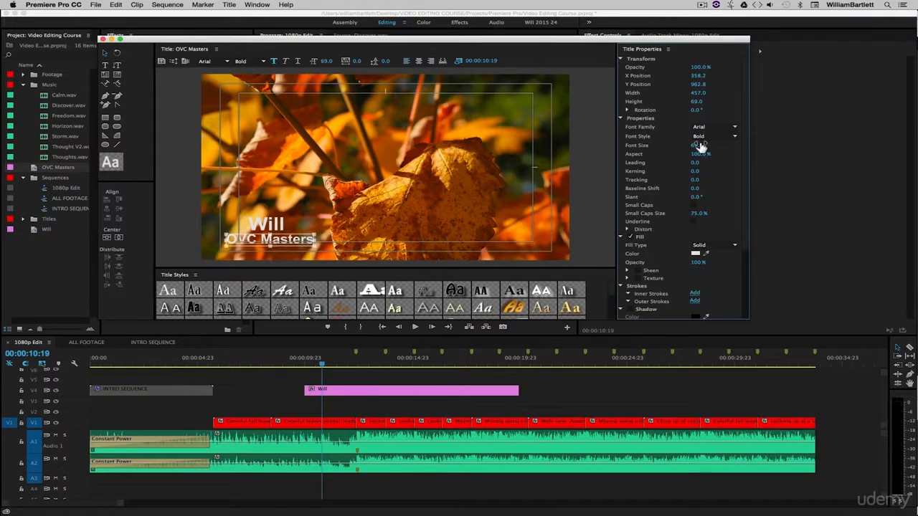
left_click(102, 39)
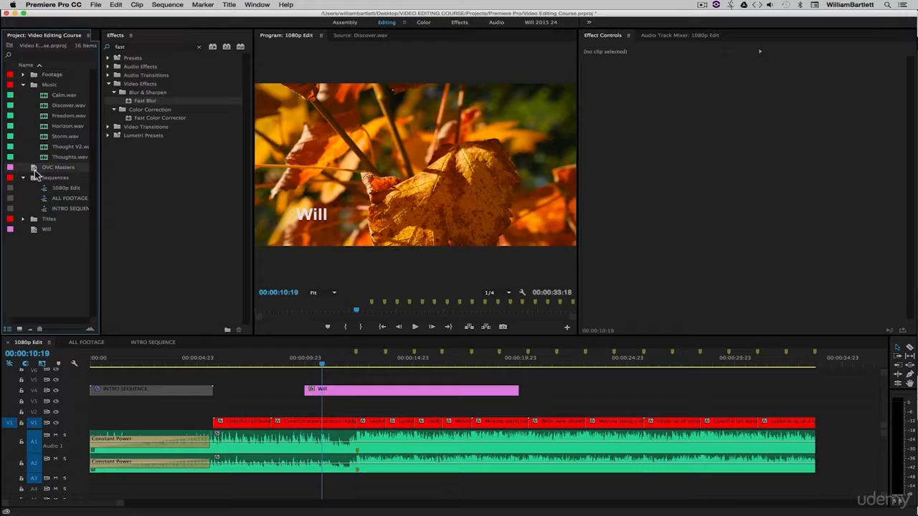
left_click_drag(33, 171, 307, 398)
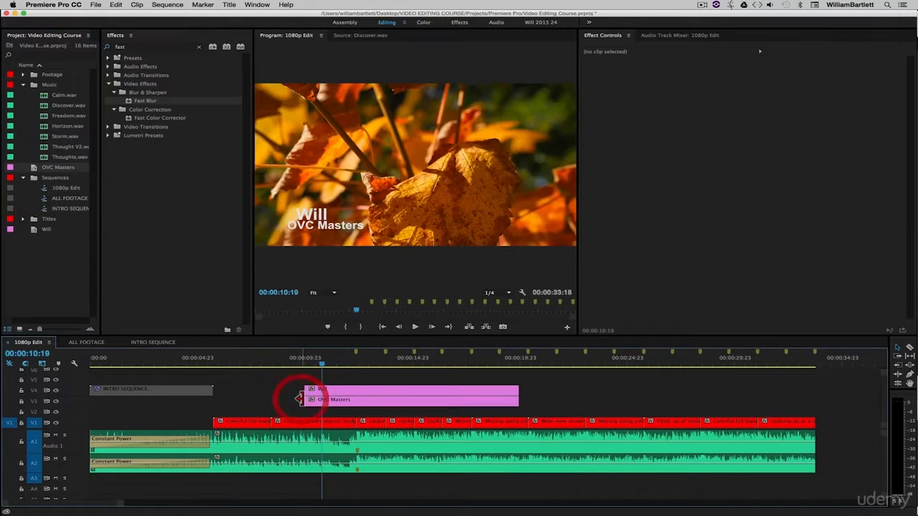
Reopen the name title on V4, shift its text to the right above OVC Masters, and append the presenter's surname.
double_click(341, 393)
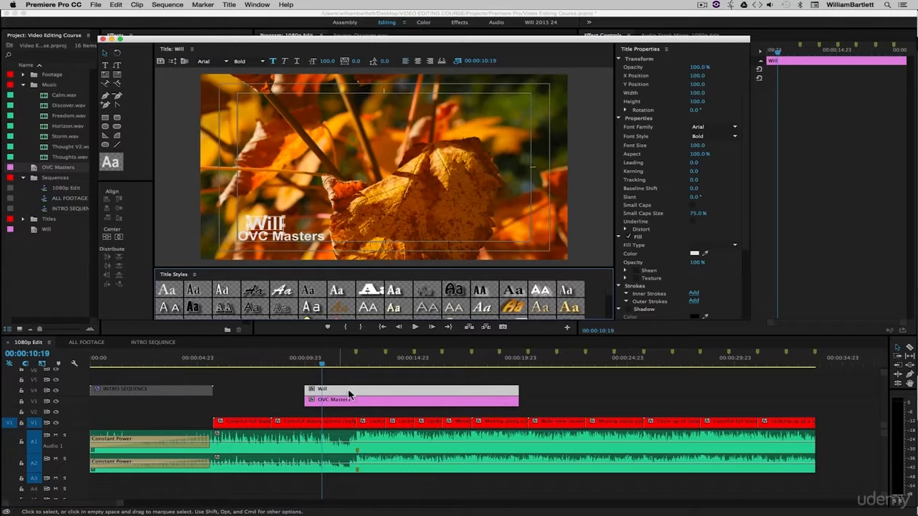
left_click_drag(280, 226, 315, 226)
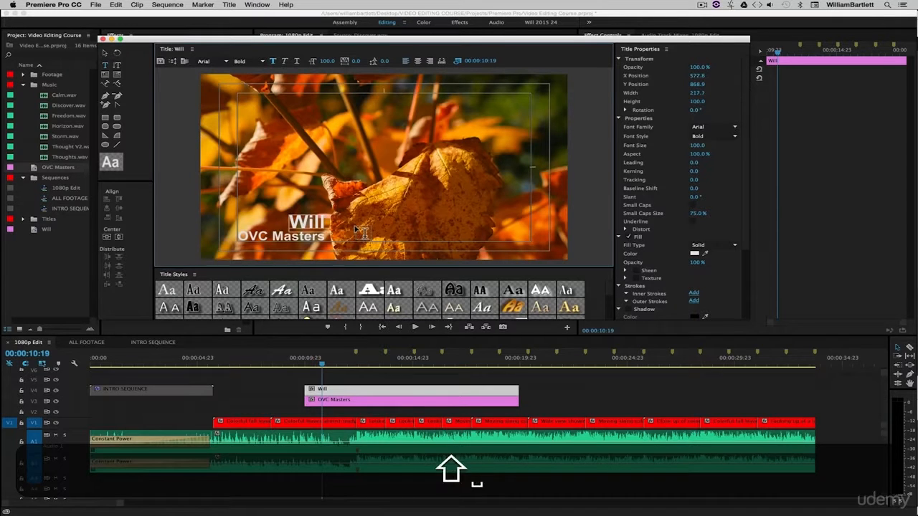
type("Bartlett")
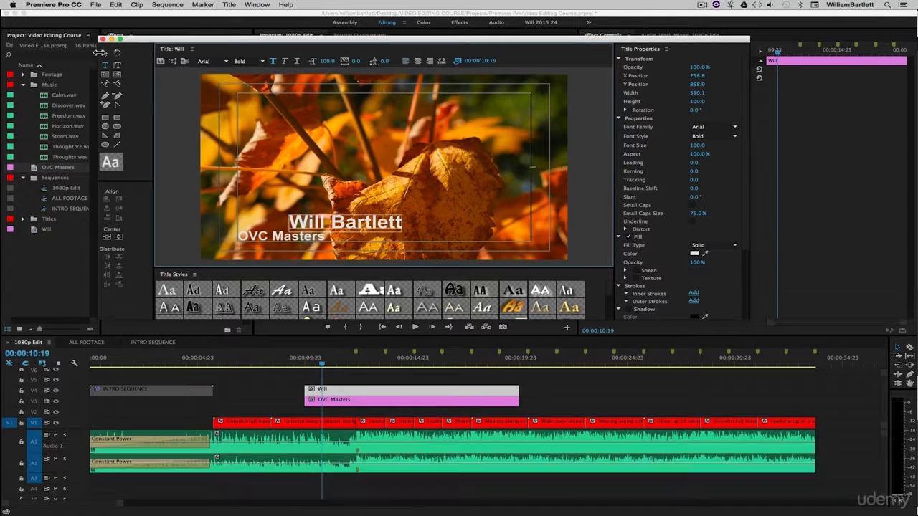
Move the name text left to line up with the start of the OVC Masters line, and close its title.
left_click(104, 53)
left_click_drag(324, 225, 275, 226)
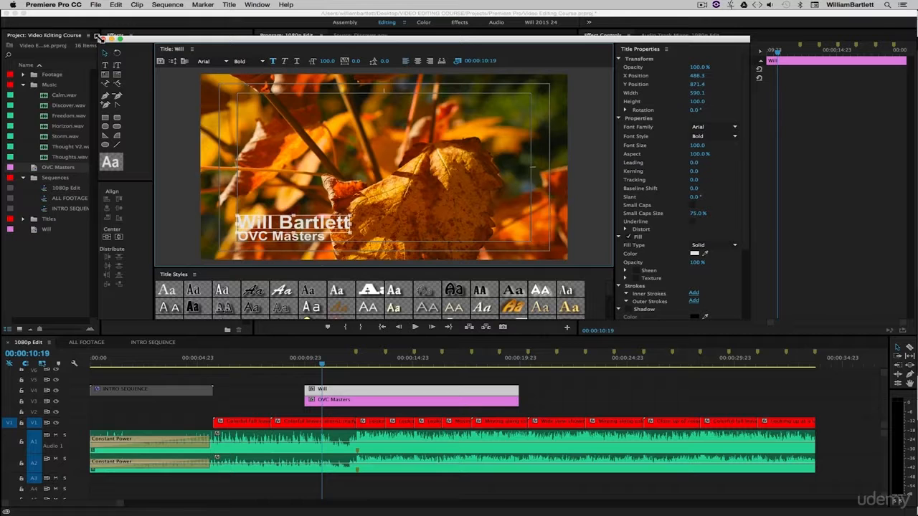
key("super+w")
Reopen the OVC Masters title and move the name clip down to V2 beneath the OVC Masters clip.
double_click(348, 401)
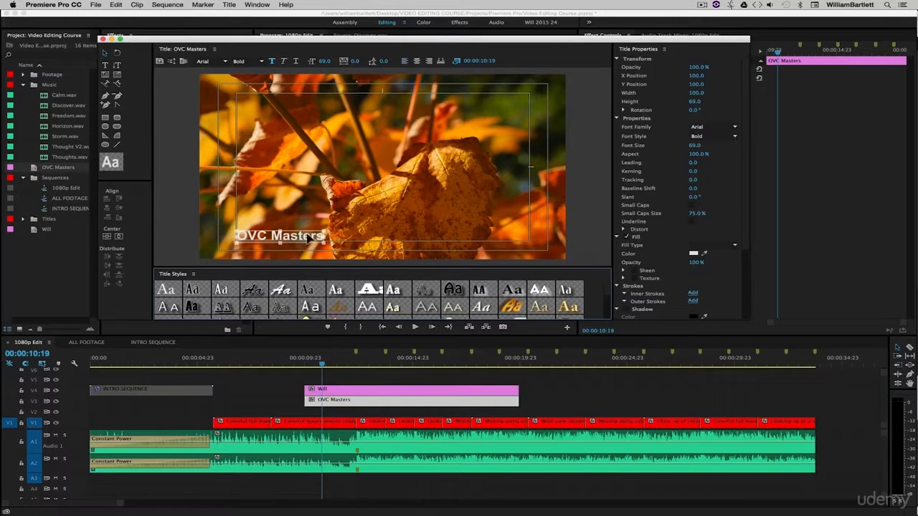
left_click_drag(385, 388, 375, 412)
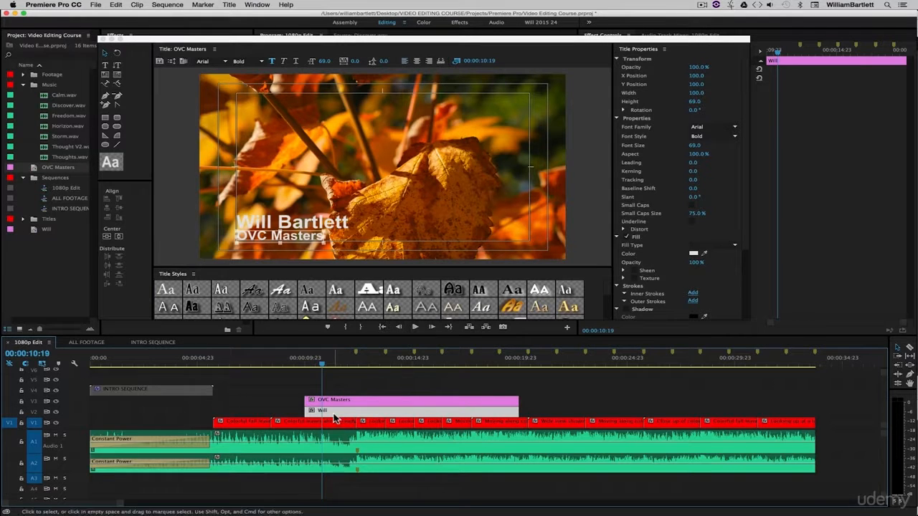
left_click(340, 410)
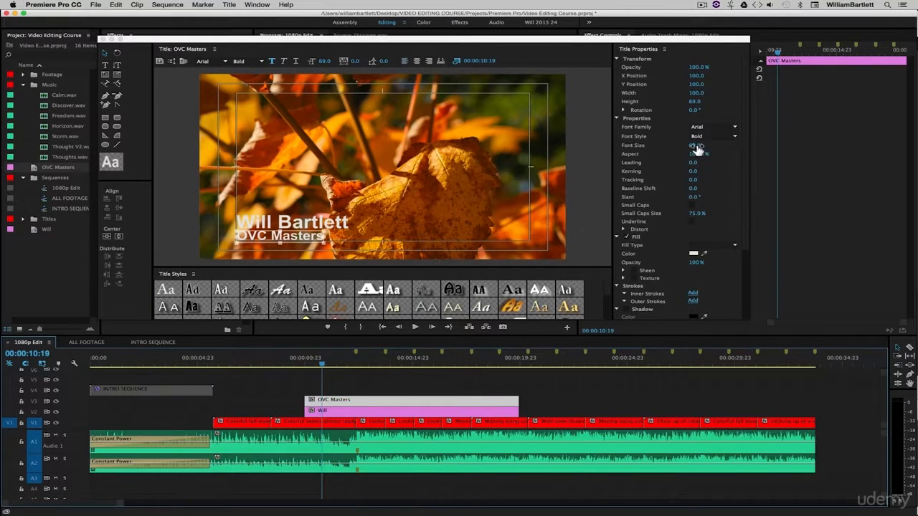
Set the OVC Masters text to font size 71 with kerning 12 so it spans the width of the name.
left_click_drag(695, 144, 701, 145)
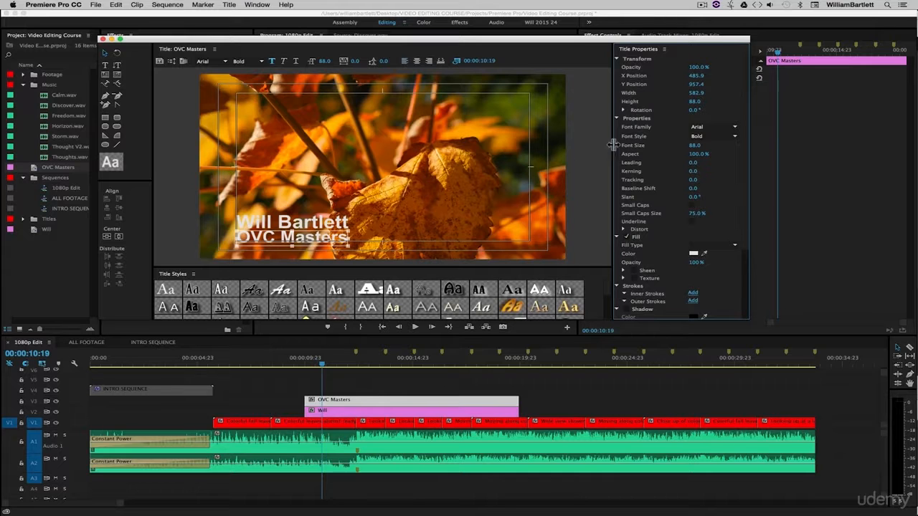
left_click_drag(702, 147, 689, 146)
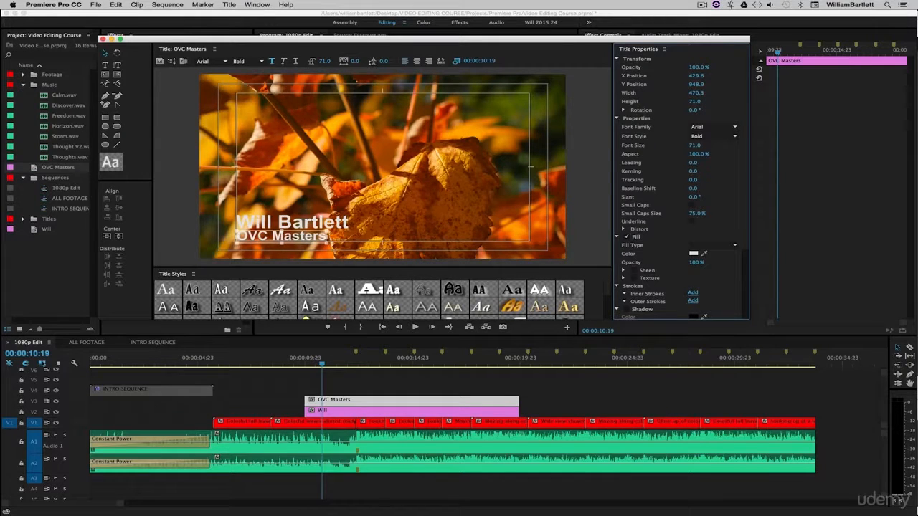
left_click_drag(693, 172, 701, 171)
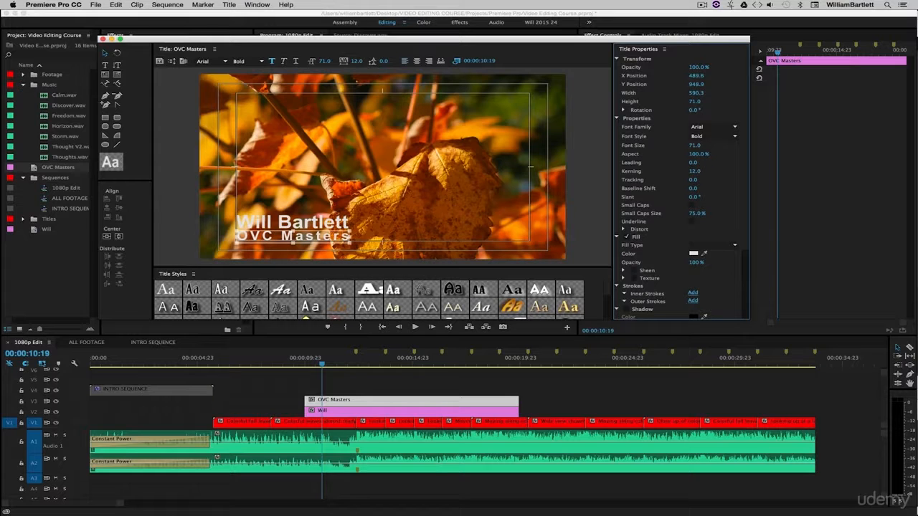
Fill the OVC Masters text with blue, hex 4748E8, and close that title.
left_click(695, 255)
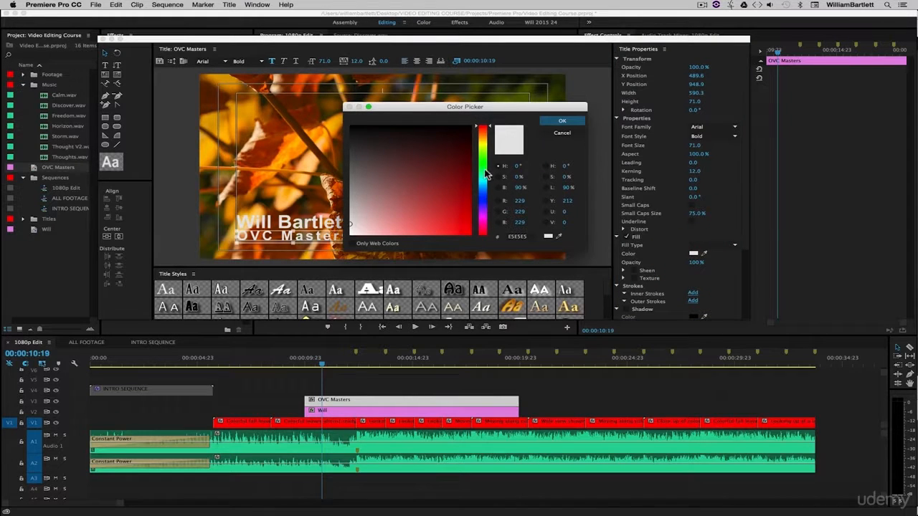
left_click_drag(486, 173, 484, 198)
left_click(434, 226)
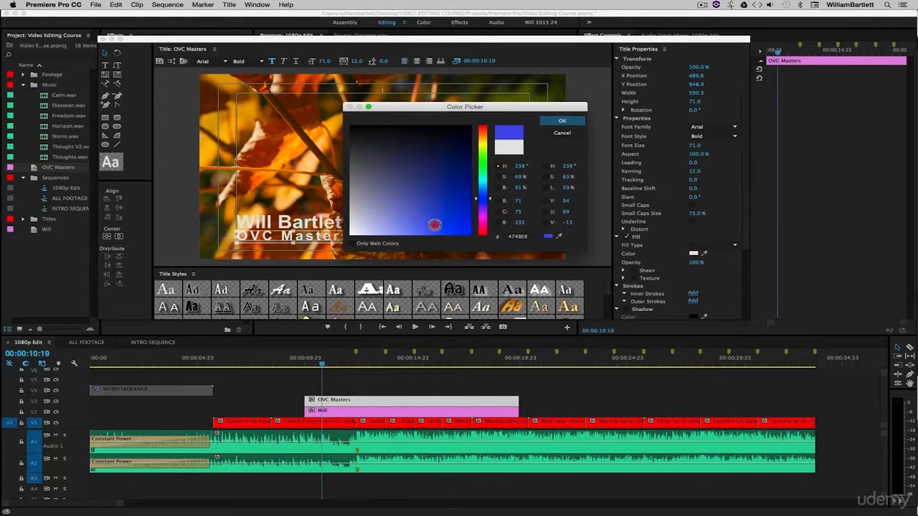
left_click(564, 120)
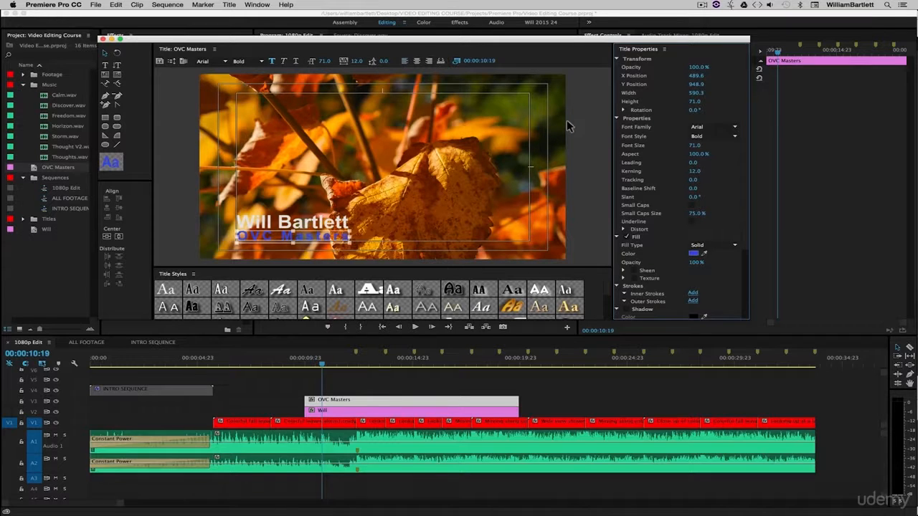
left_click(360, 228)
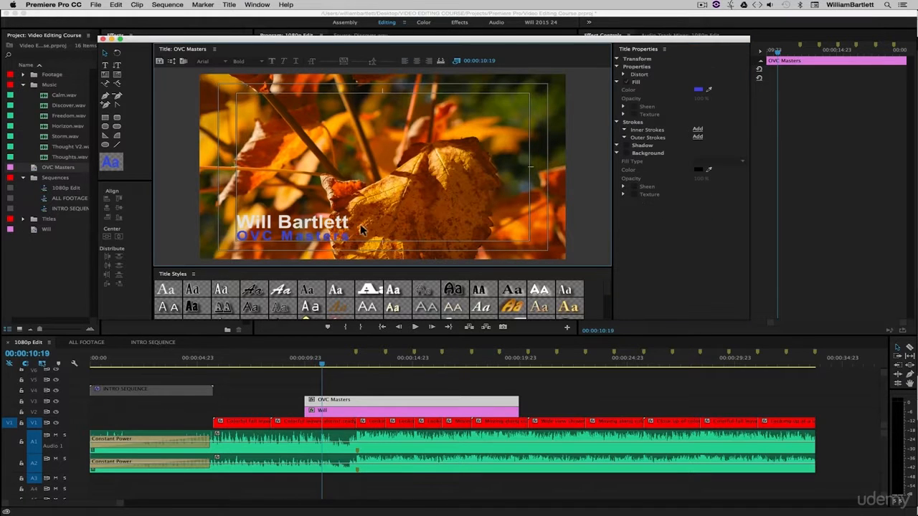
left_click(102, 38)
Move the name clip from V2 back to V4 above the OVC Masters clip and reopen its title.
left_click(371, 413)
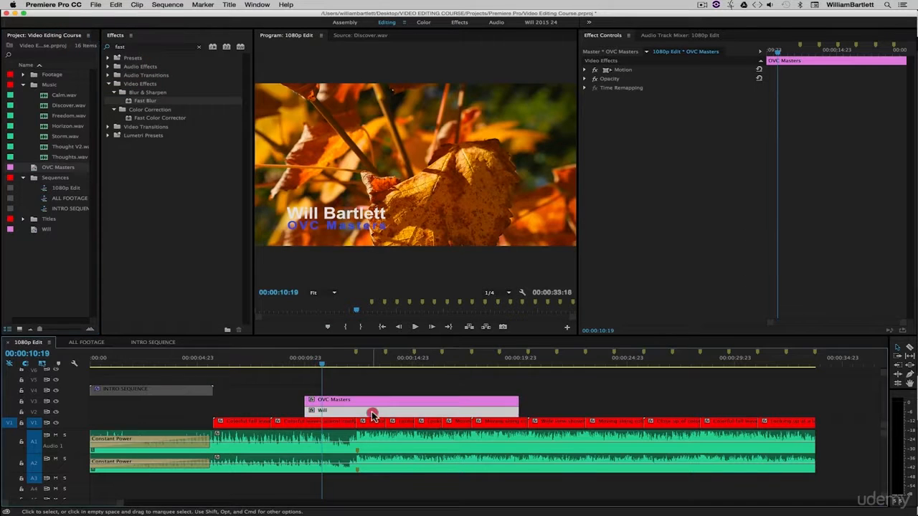
left_click_drag(359, 416, 359, 392)
double_click(353, 391)
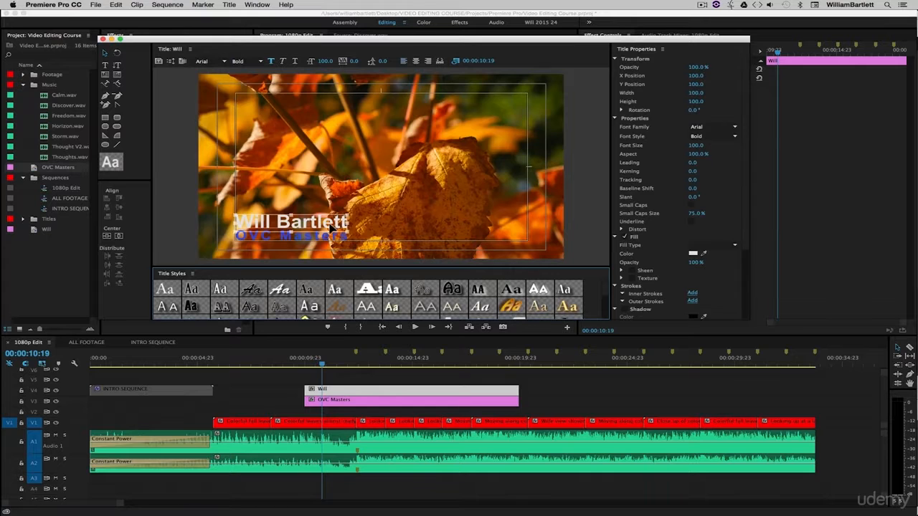
Fill the name text with a saturated blue, close its title, and deselect the clip.
left_click(693, 253)
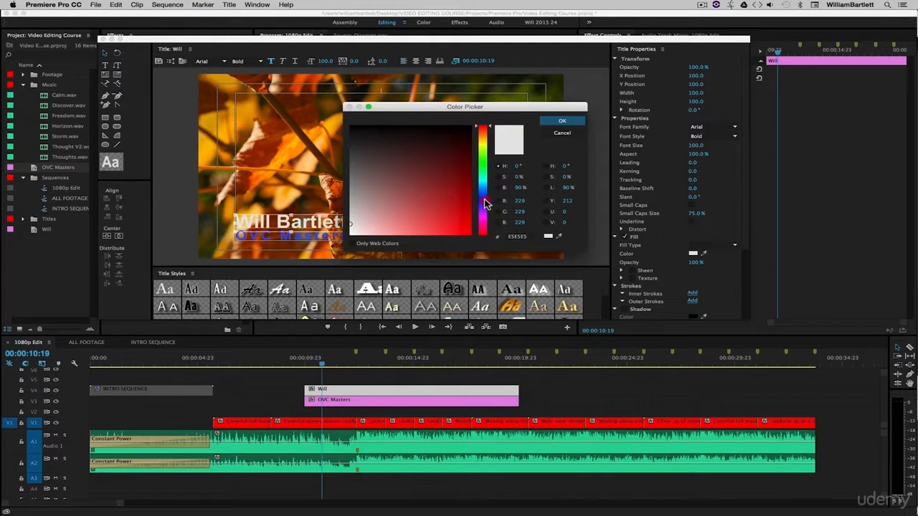
left_click(482, 188)
left_click(454, 221)
left_click(563, 121)
left_click(475, 160)
left_click(103, 40)
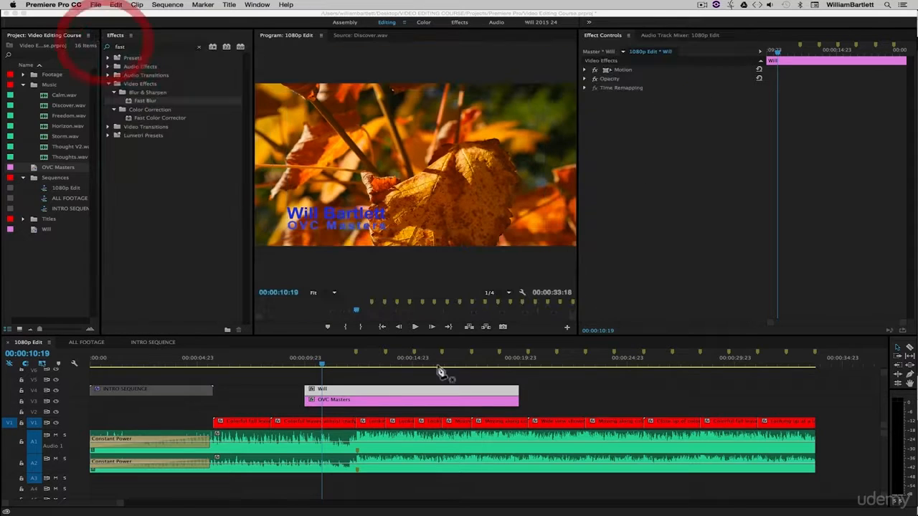
left_click(543, 381)
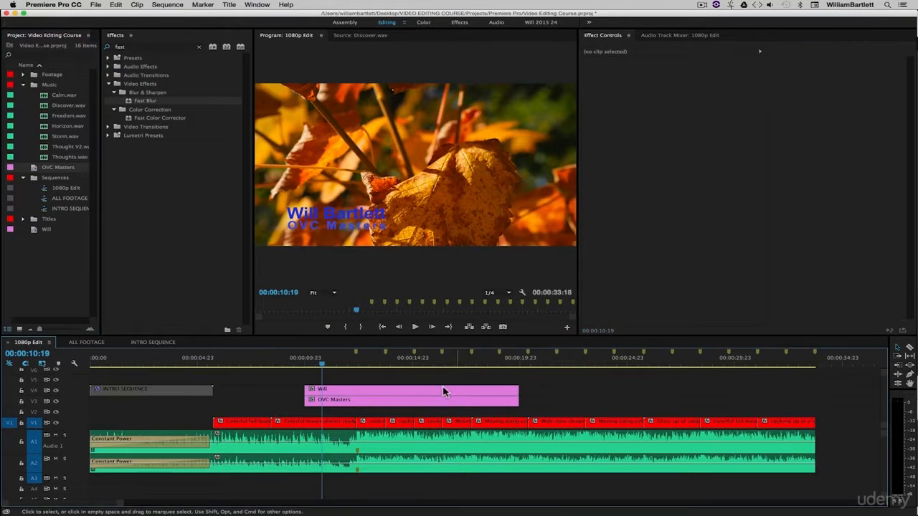
Create a 1920 × 1080, 23.976 fps color matte in off-white and name it "Color Matte offwhite".
left_click(101, 6)
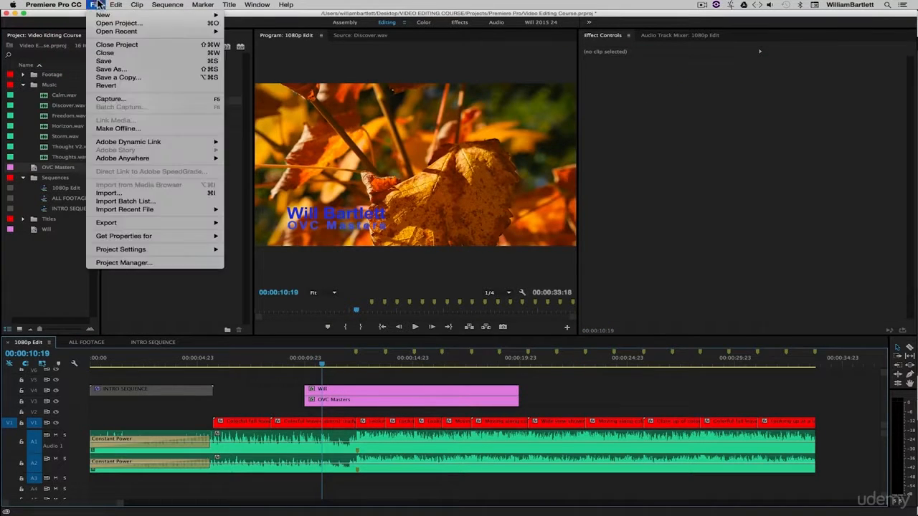
mouse_move(108, 14)
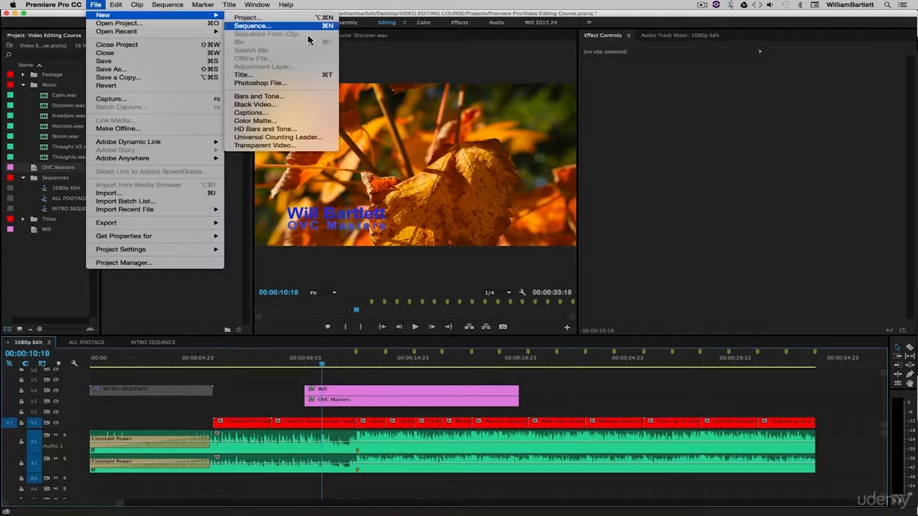
left_click(273, 120)
left_click(517, 299)
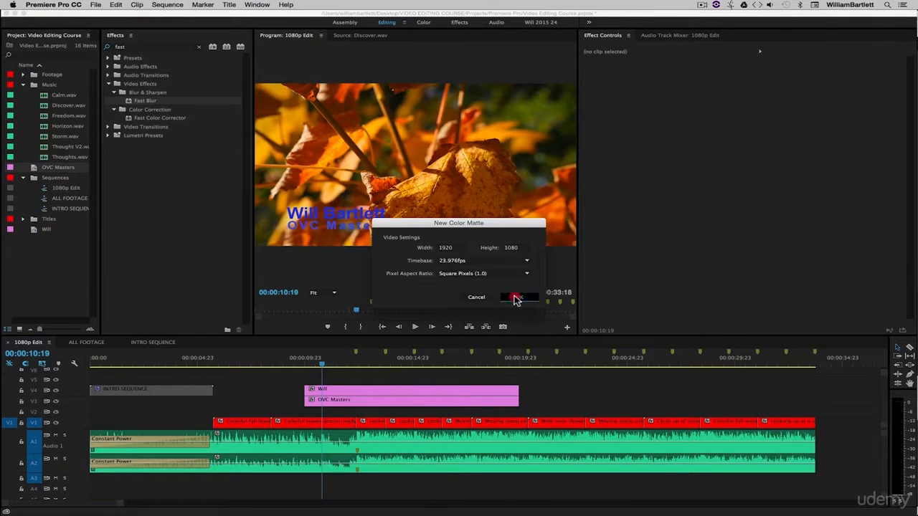
mouse_move(380, 201)
left_mouse_down()
mouse_move(348, 224)
mouse_move(348, 215)
left_mouse_up()
left_click(349, 212)
left_click(574, 120)
left_click(467, 267)
type("offwh")
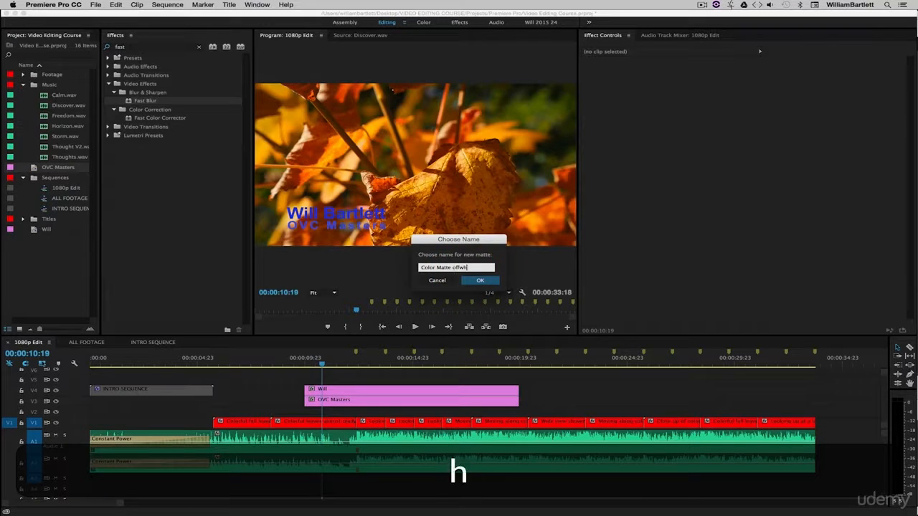
type("ite")
key("Return")
Move the off-white matte, the OVC Masters title and the name title into the Titles bin.
left_click_drag(55, 112, 53, 230)
left_click(58, 244)
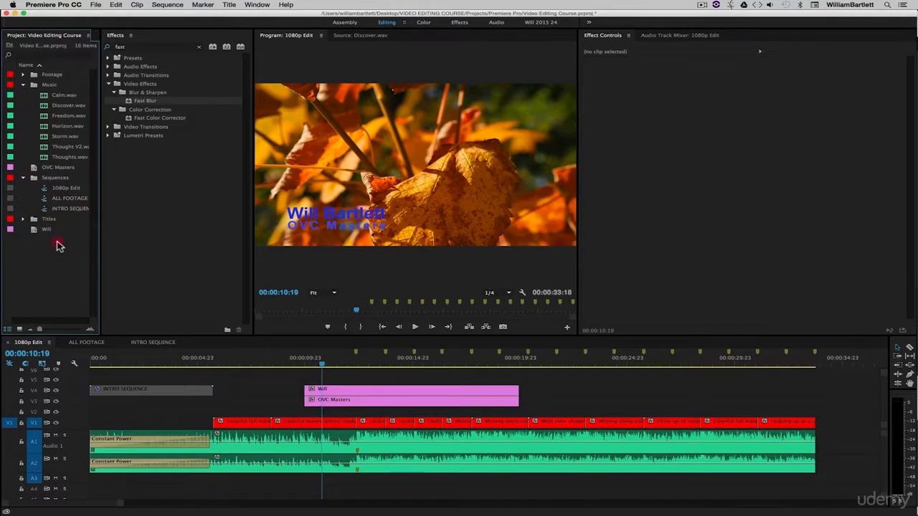
left_click_drag(41, 167, 48, 209)
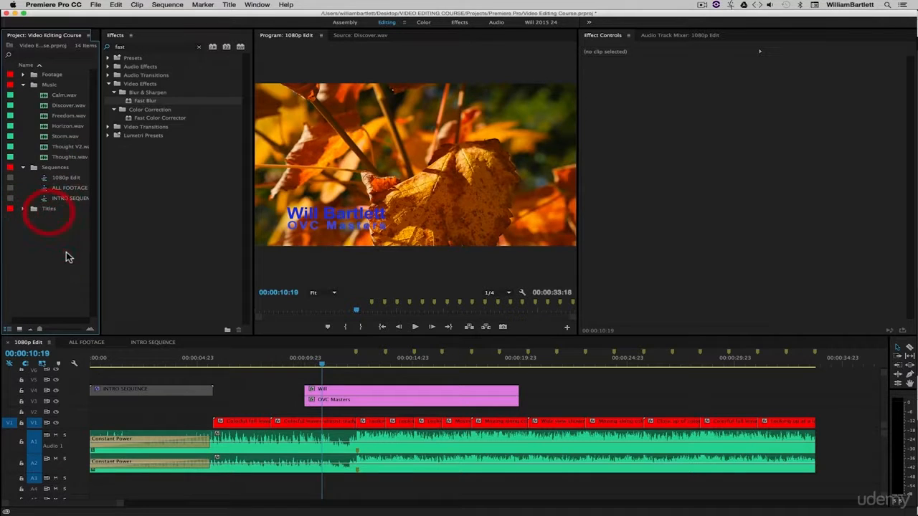
Place Color Matte offwhite from the Titles bin on V2 directly beneath the OVC Masters and name clips.
left_click(23, 209)
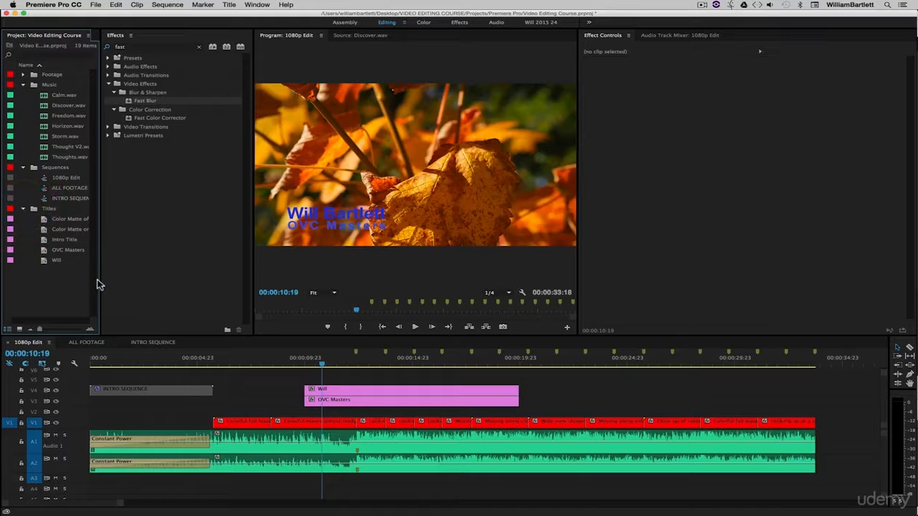
left_click_drag(98, 227, 130, 229)
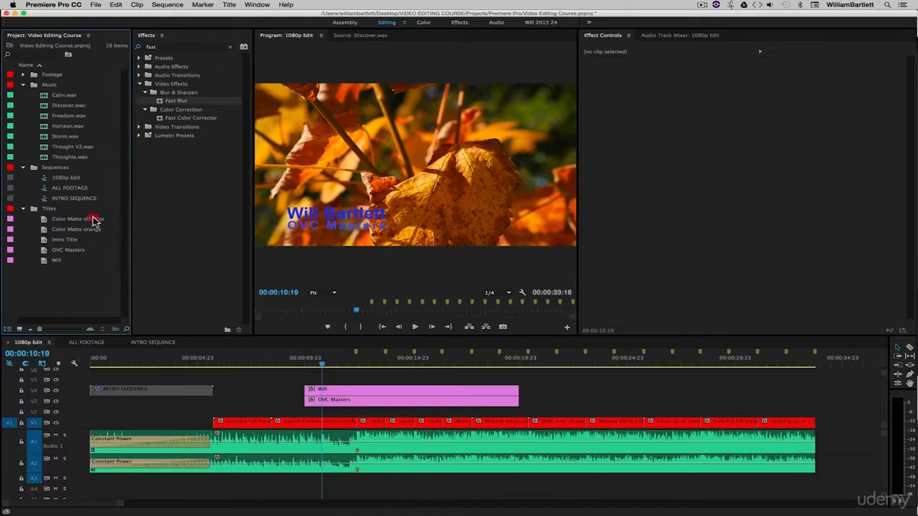
left_click_drag(39, 222, 313, 413)
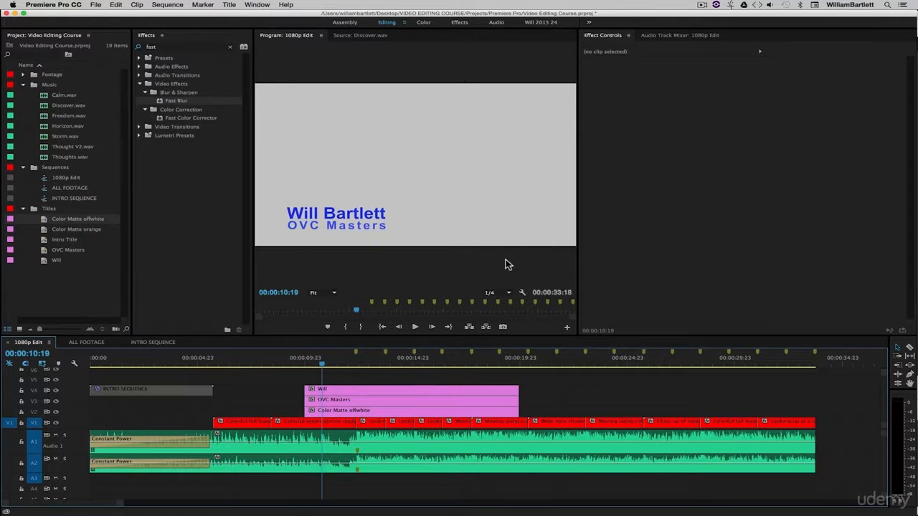
Find the Crop effect and apply it to the Color Matte offwhite clip on V2.
left_click(353, 413)
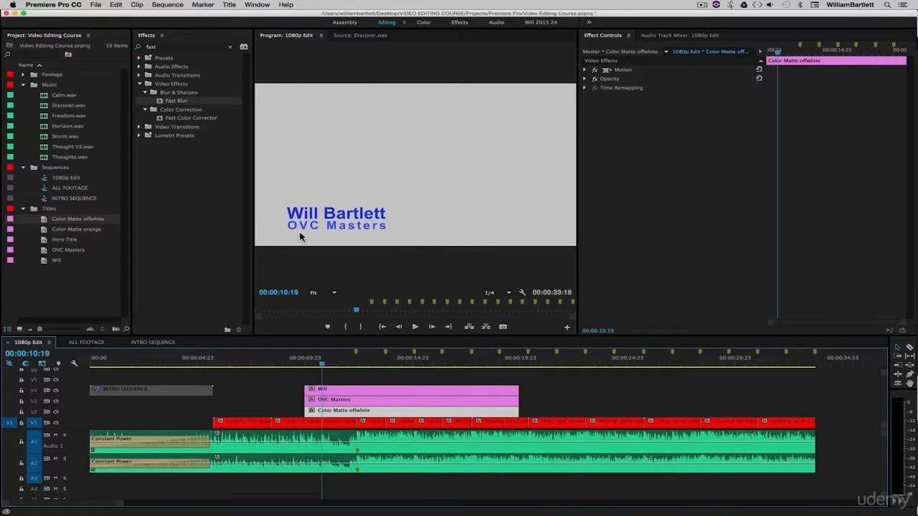
left_click(171, 48)
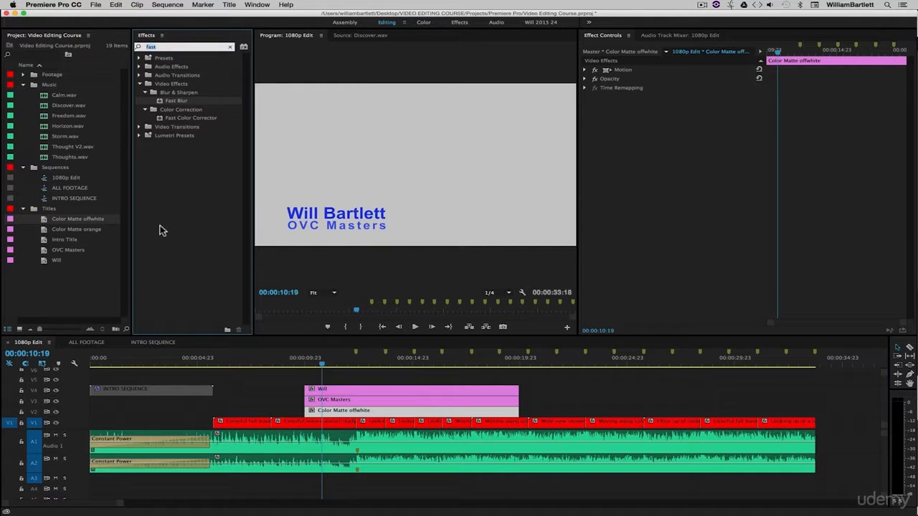
type("crop")
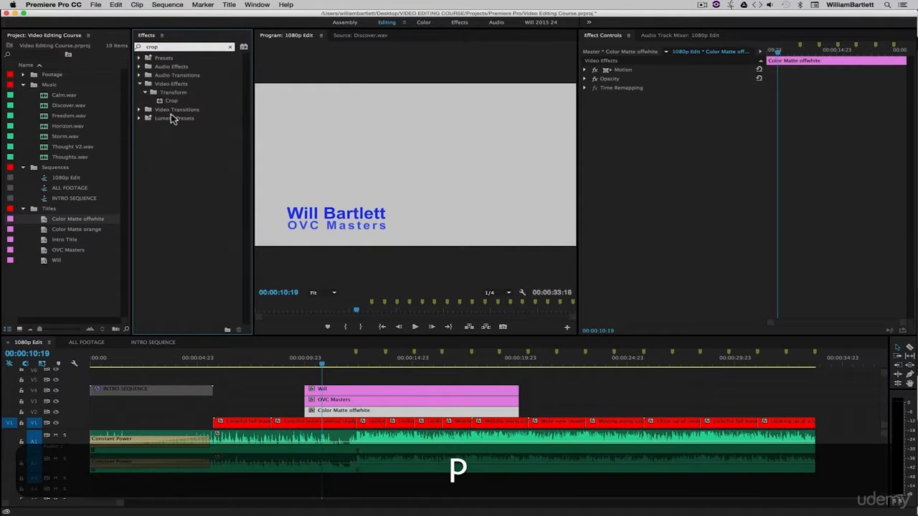
left_click_drag(162, 105, 368, 413)
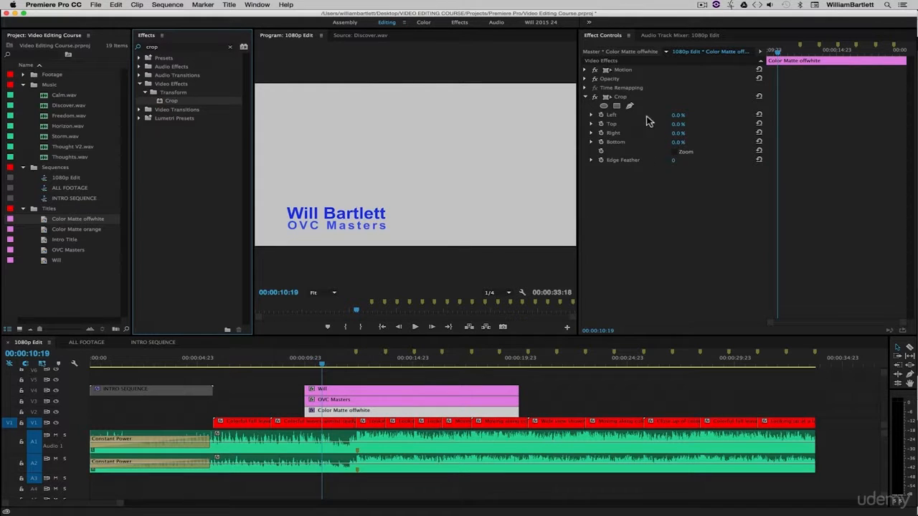
Crop the off-white matte to a bar behind the text: Top 75%, Right 58%, Bottom 9%.
left_click_drag(681, 127, 774, 127)
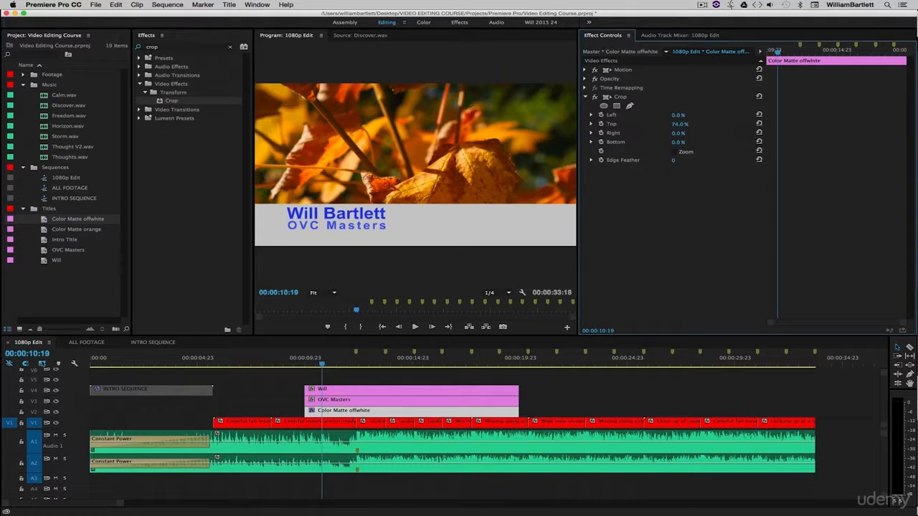
left_click_drag(775, 127, 777, 127)
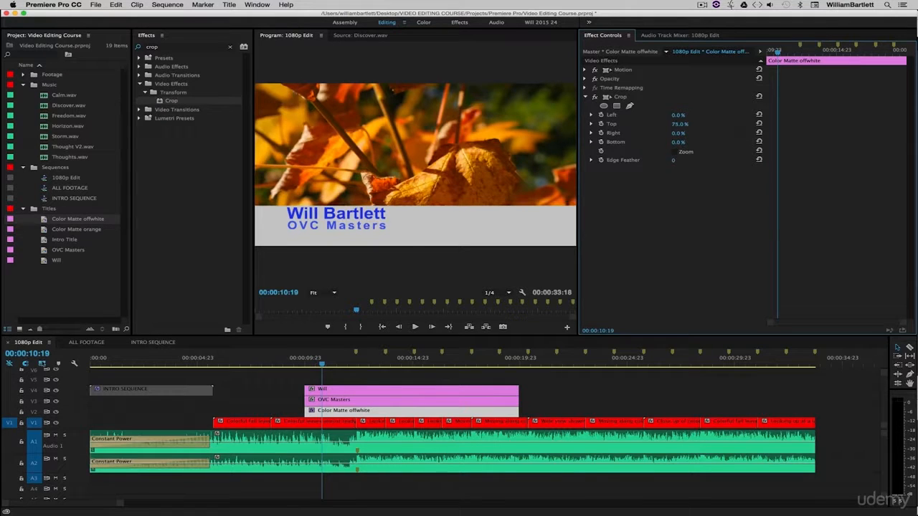
left_click_drag(679, 132, 745, 133)
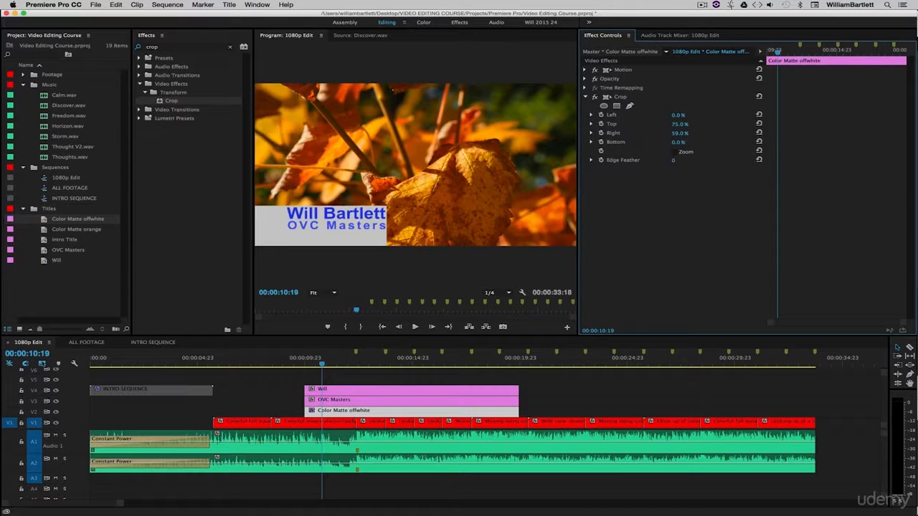
left_click_drag(678, 142, 685, 142)
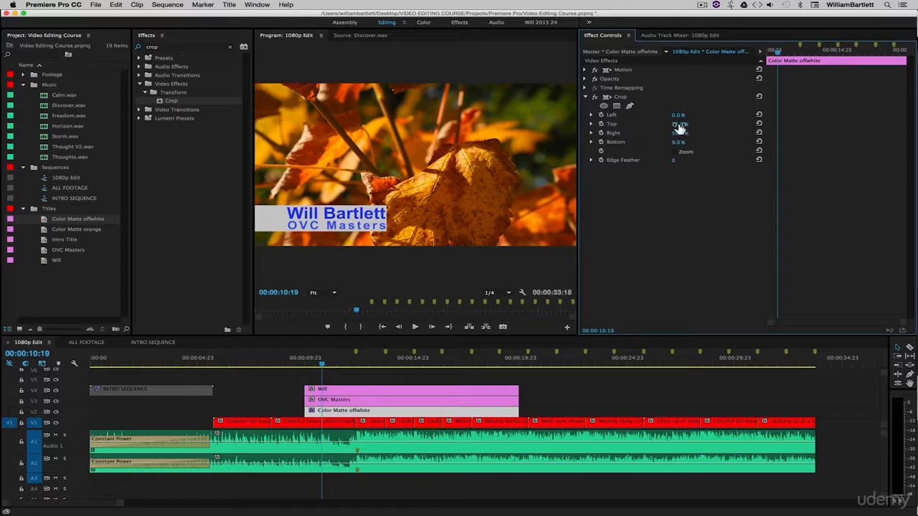
left_click_drag(679, 132, 678, 132)
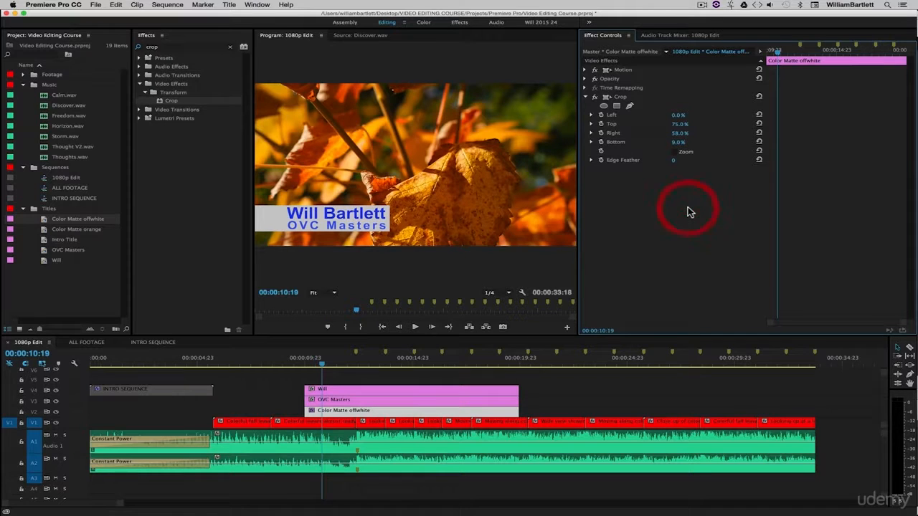
left_click(396, 410)
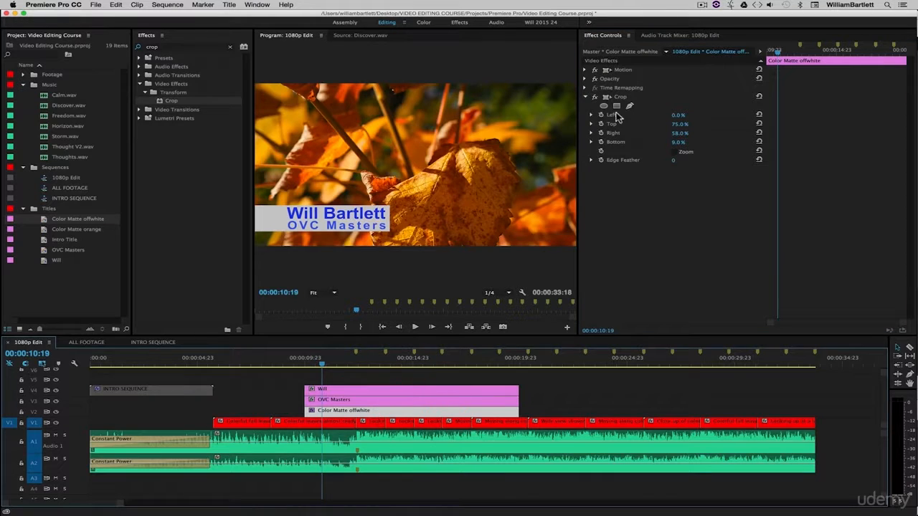
Lower the Opacity of the Color Matte offwhite clip on V2 to 74%.
left_click(585, 78)
left_click(602, 97)
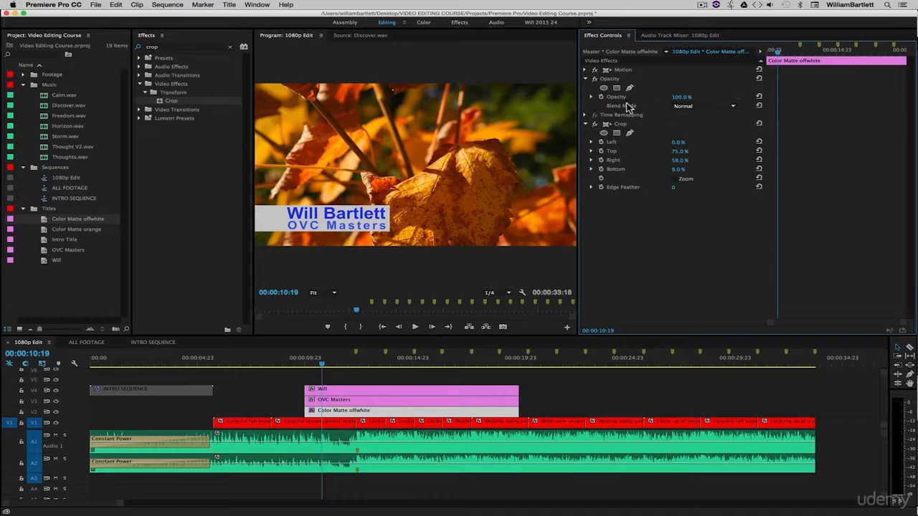
mouse_move(678, 97)
left_mouse_down()
mouse_move(660, 97)
mouse_move(668, 97)
left_mouse_up()
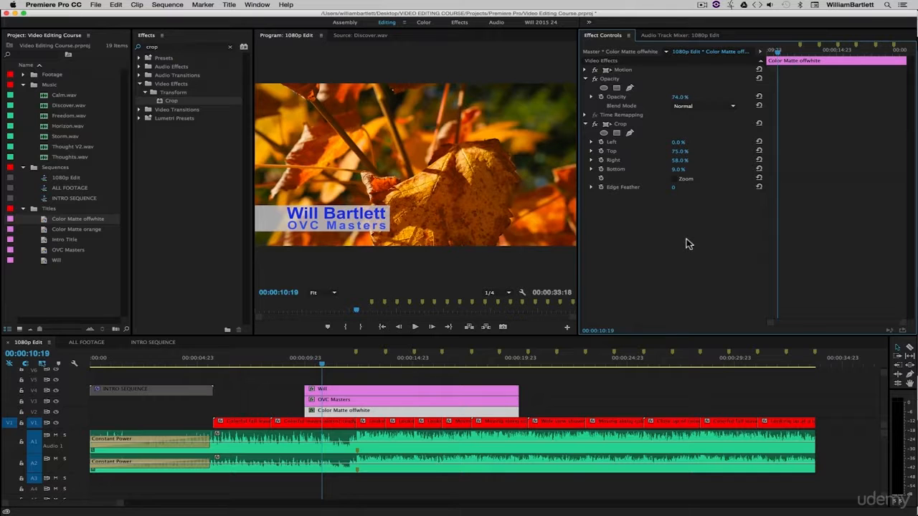
Nest the name, OVC Masters and Color Matte offwhite clips together as a sequence named LowerThirds Title.
left_click(503, 382)
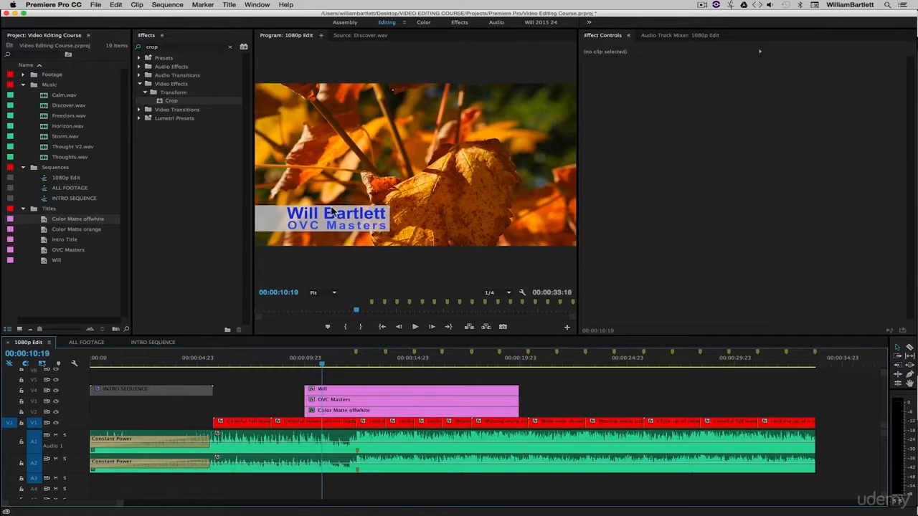
left_click_drag(482, 378, 409, 414)
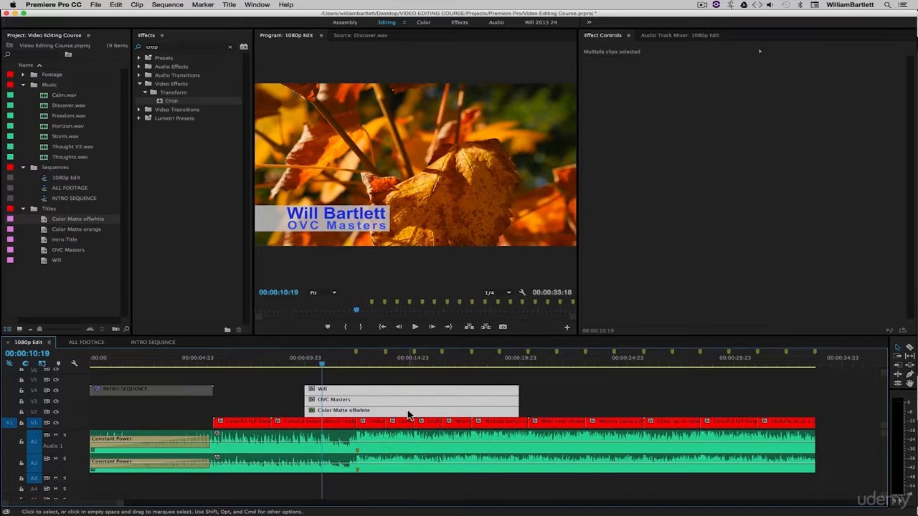
right_click(402, 393)
left_click(434, 328)
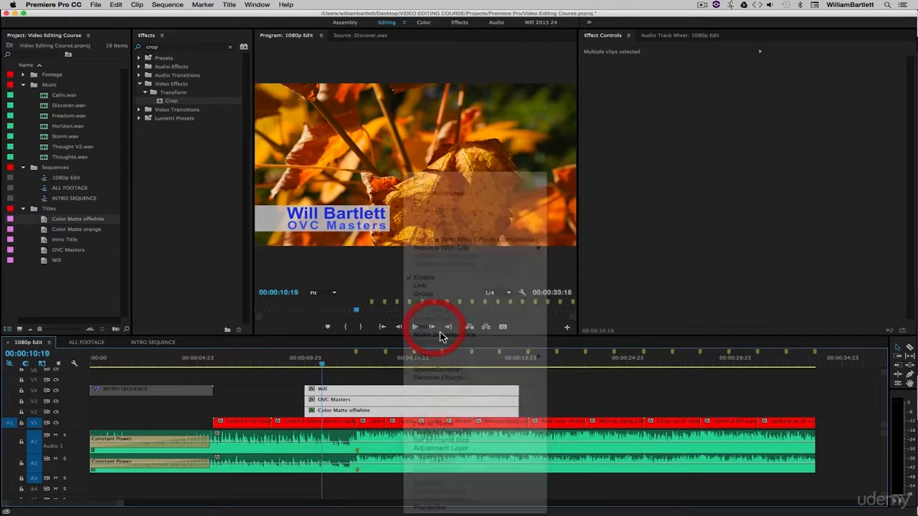
type("L")
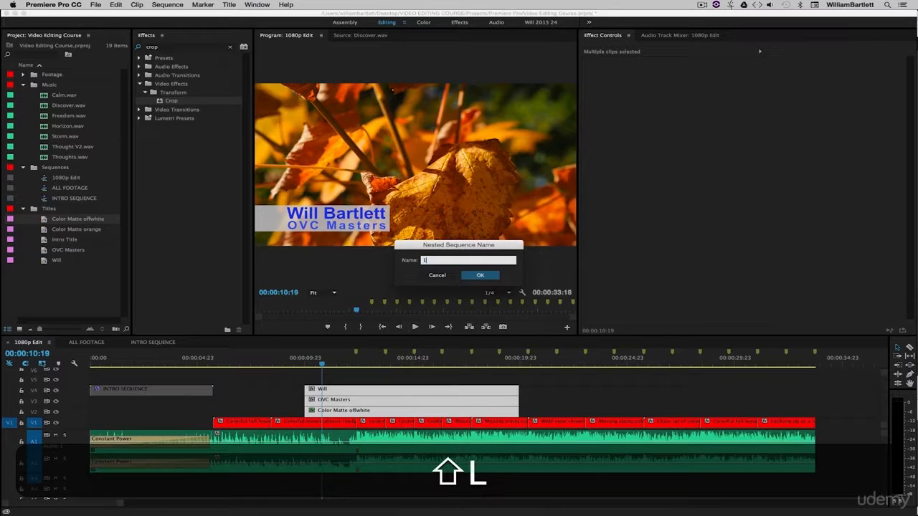
type("owerThirds Titles")
key("BackSpace")
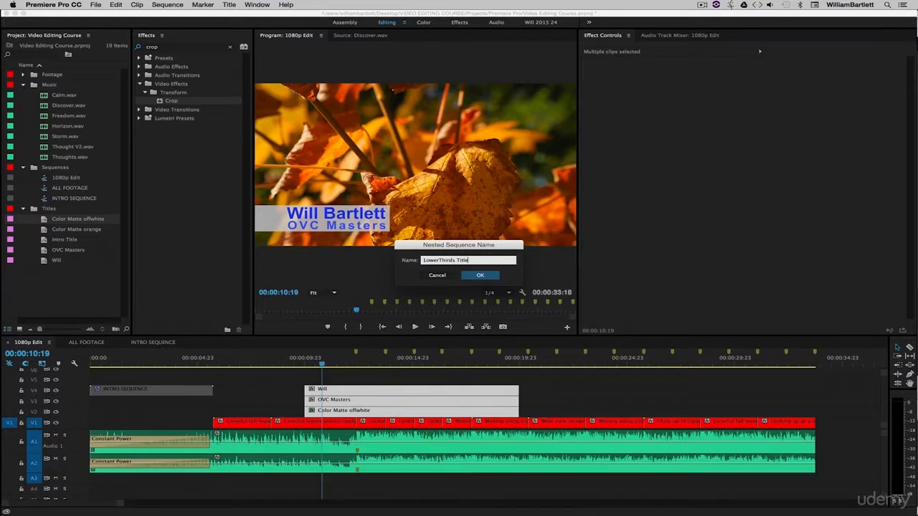
key("Return")
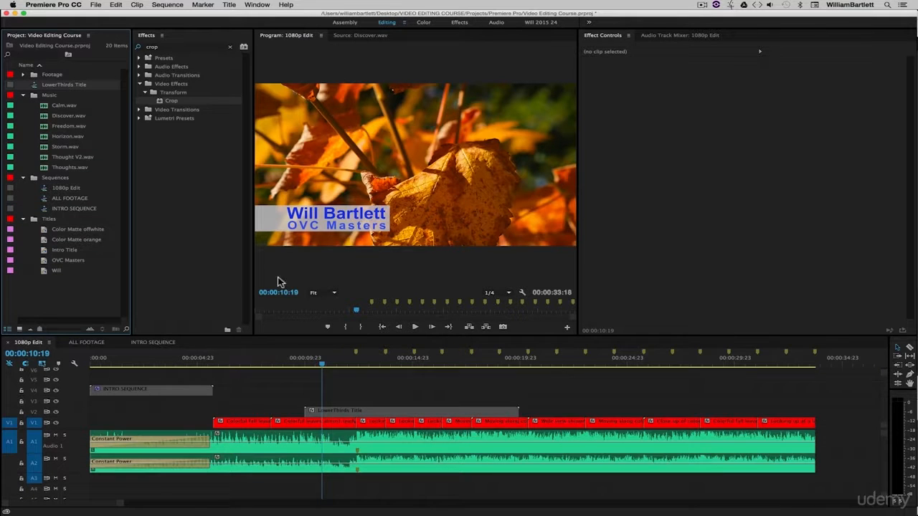
Move the LowerThirds Title nest up to V4 and give it and INTRO SEQUENCE a white label color.
left_click_drag(380, 410, 195, 391)
right_click(195, 391)
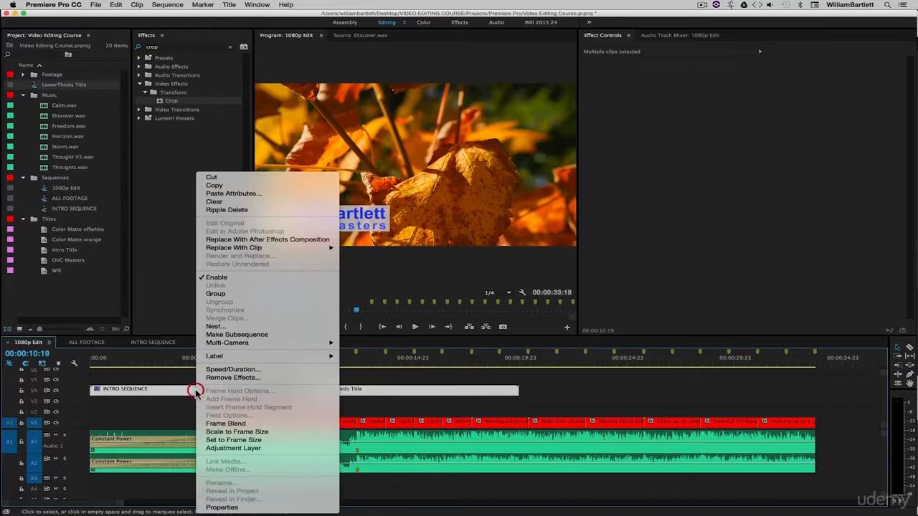
mouse_move(240, 356)
left_click(362, 368)
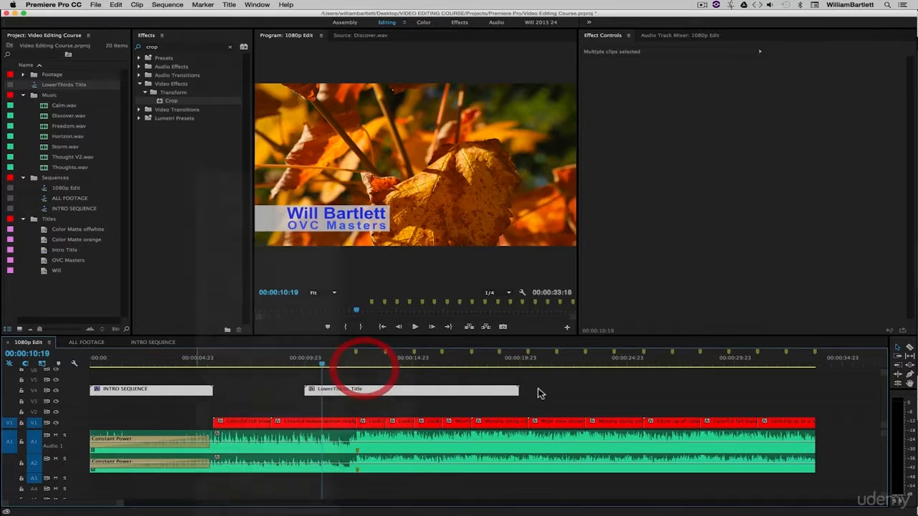
left_click(549, 379)
Target track V4 and place the playhead at the start of the LowerThirds Title clip, 00:00:10:00.
left_click(312, 366)
left_click_drag(312, 366, 372, 366)
left_click(356, 365)
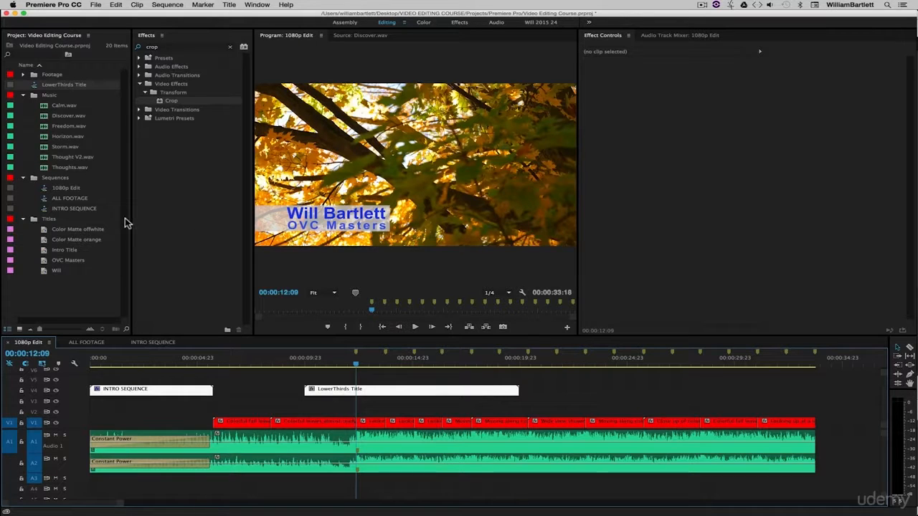
left_click(334, 390)
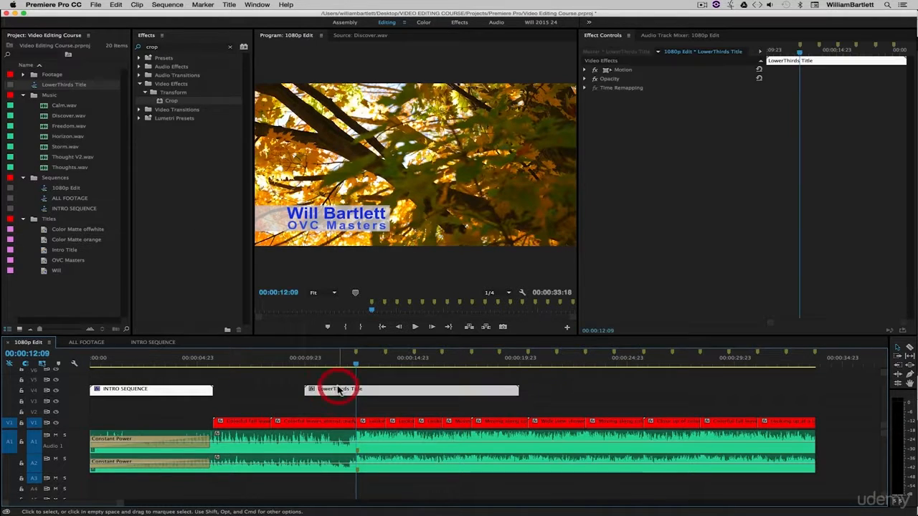
left_click(34, 391)
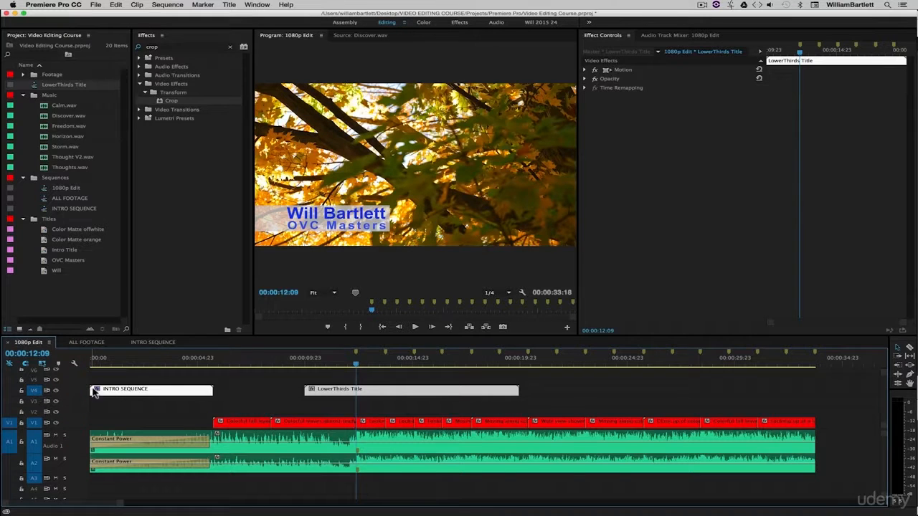
left_click(367, 392)
key("Up")
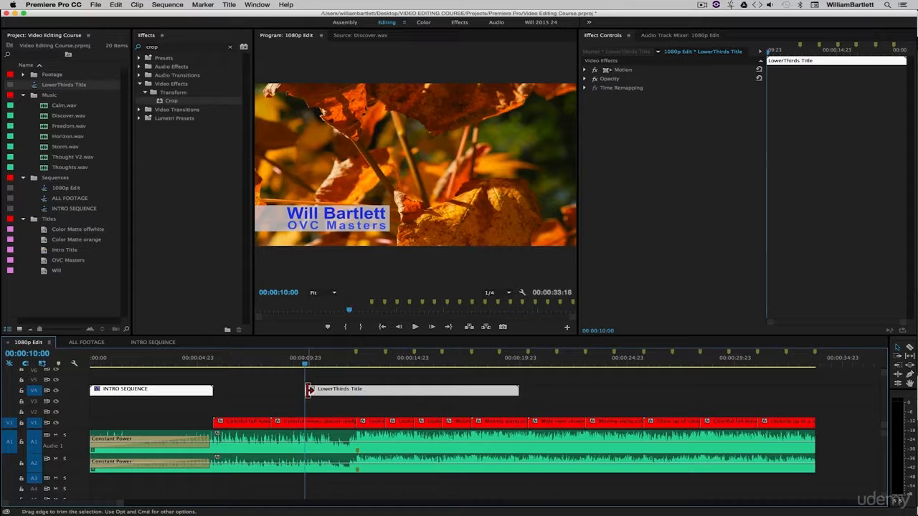
Start keyframing the Position of LowerThirds Title at its first frame and set the horizontal value to 131, out of frame.
left_click(585, 69)
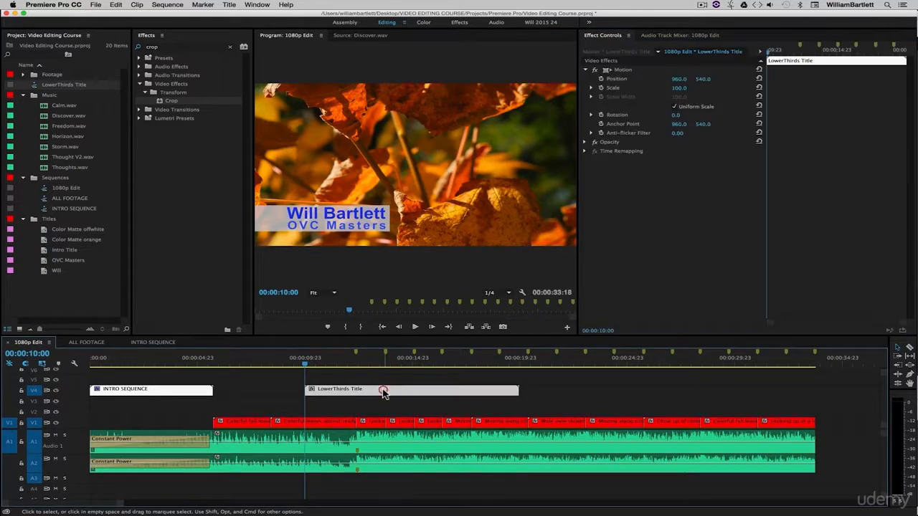
left_click(601, 78)
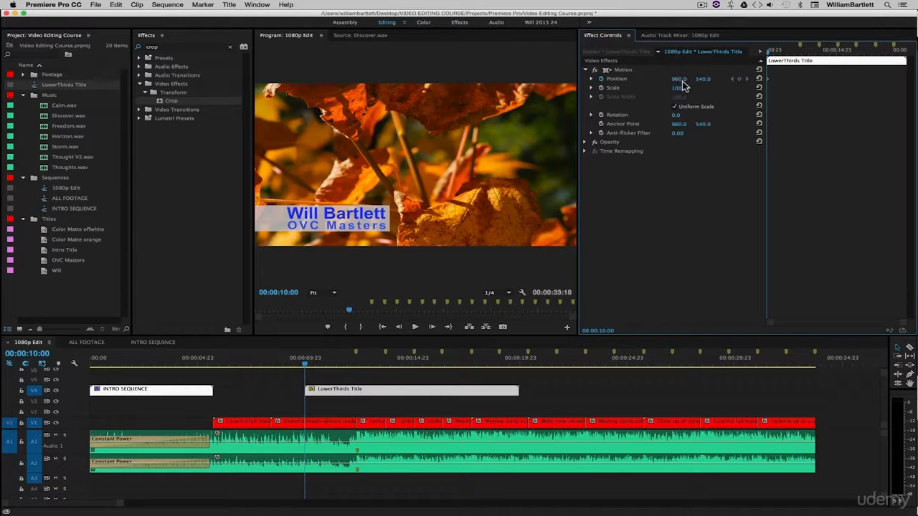
left_click_drag(682, 81, 535, 81)
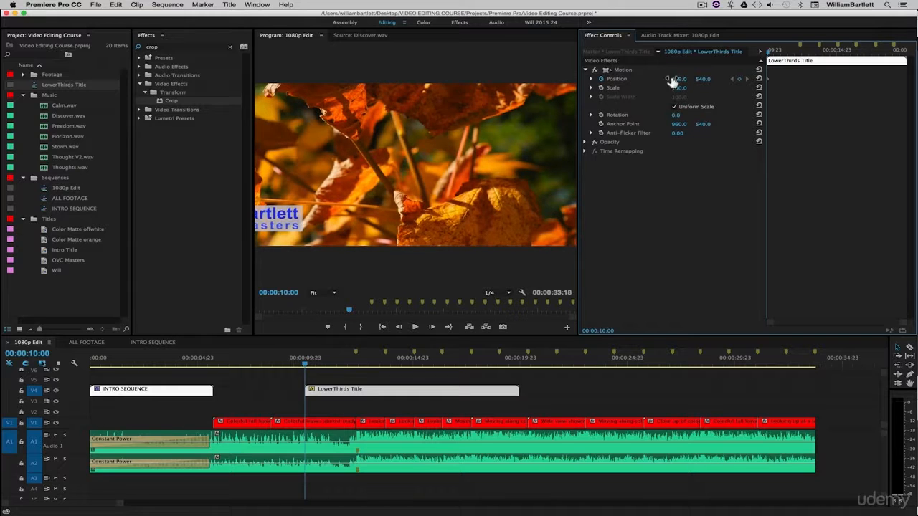
left_click_drag(679, 79, 537, 79)
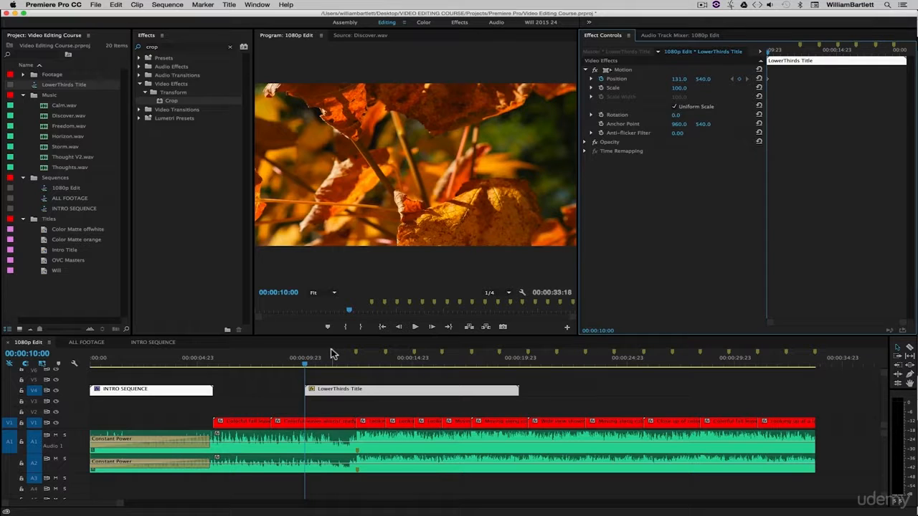
Add a second Position keyframe to LowerThirds Title at 00:00:10:18 with the horizontal value set to 960.
key("Right")
key("Right")
key("Right")
key("Right")
key("Right")
key("Right")
key("Right")
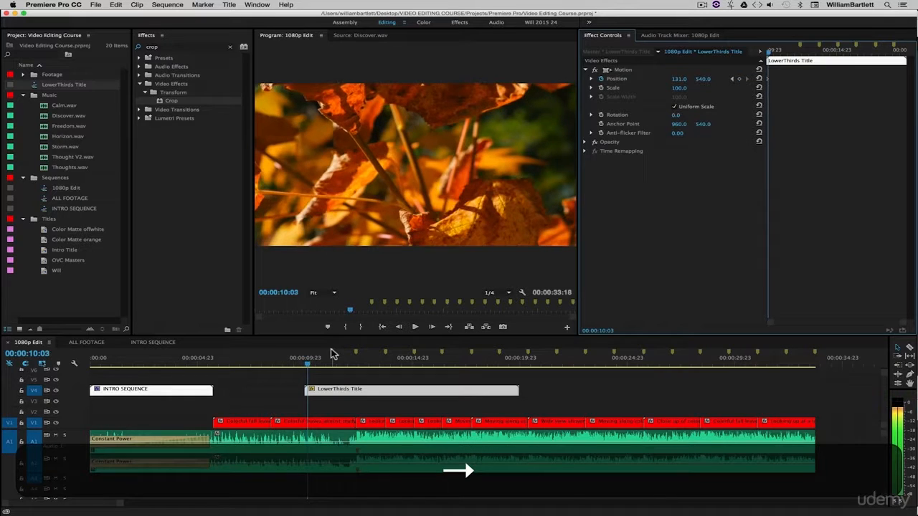
key("Right")
key("Right")
key("Right")
key("Right")
key("Right")
key("Right")
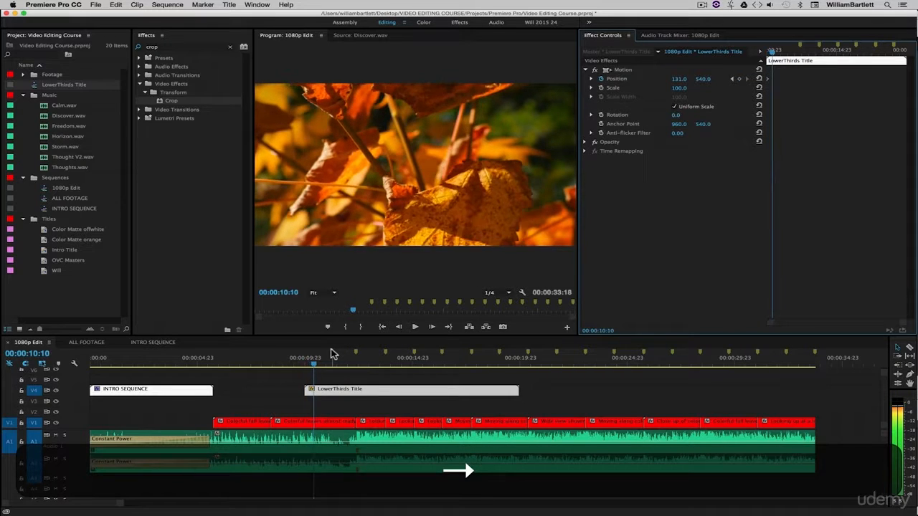
key("Right")
key("Right")
key("Right")
key("Right")
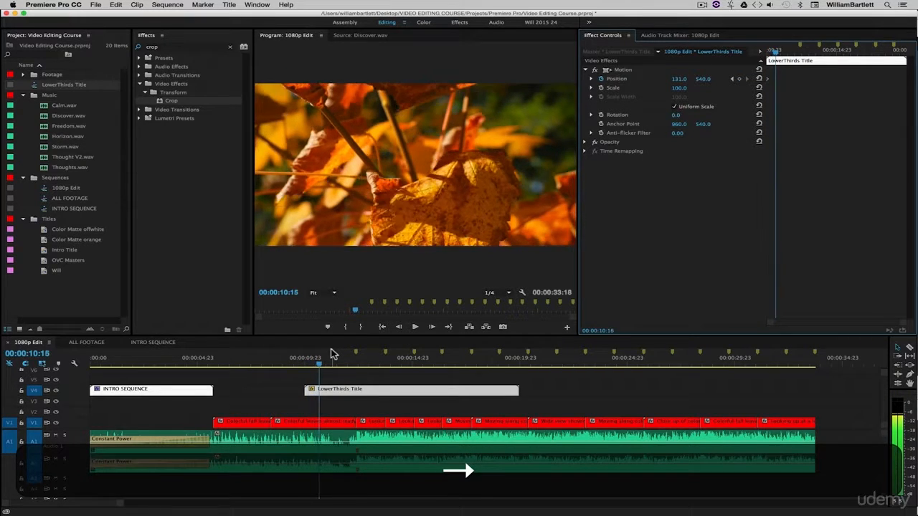
key("Right")
left_click(679, 79)
type("960")
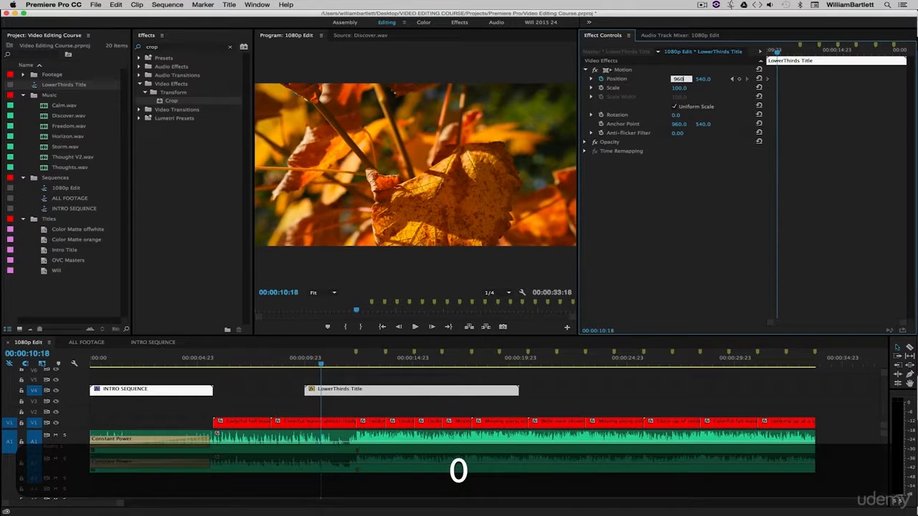
key("Return")
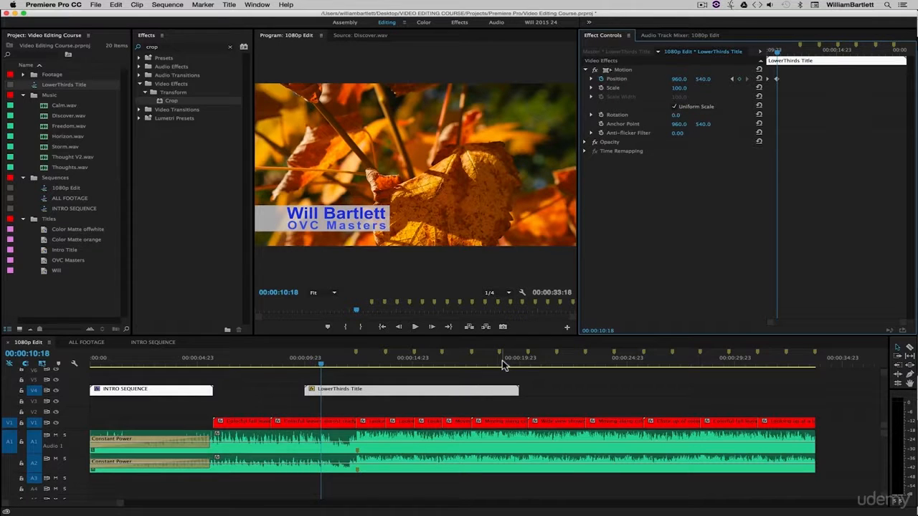
Jump to the end of the LowerThirds Title clip and step back to its last frame, 00:00:19:22.
left_click(502, 365)
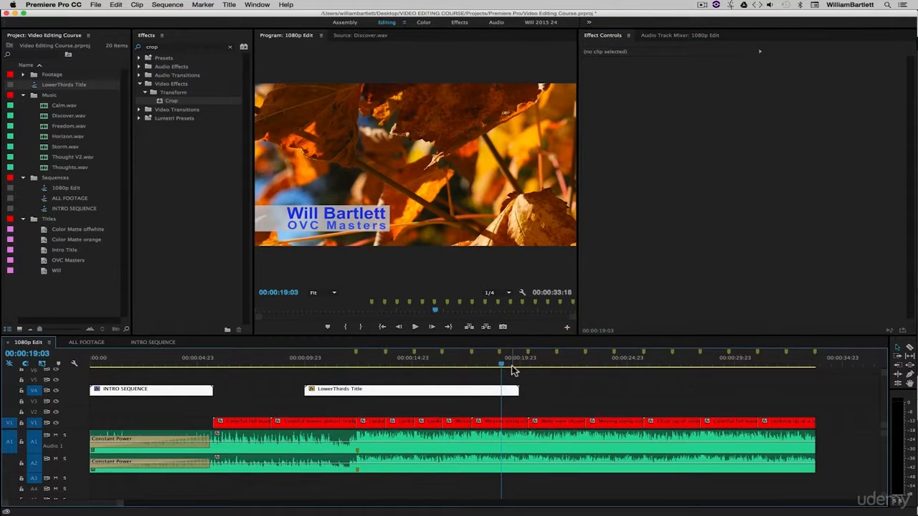
key("Down")
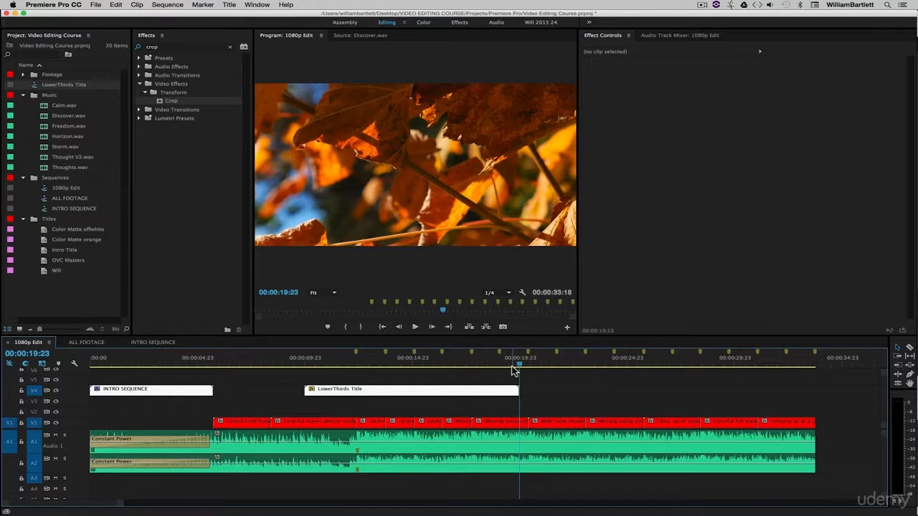
key("Left")
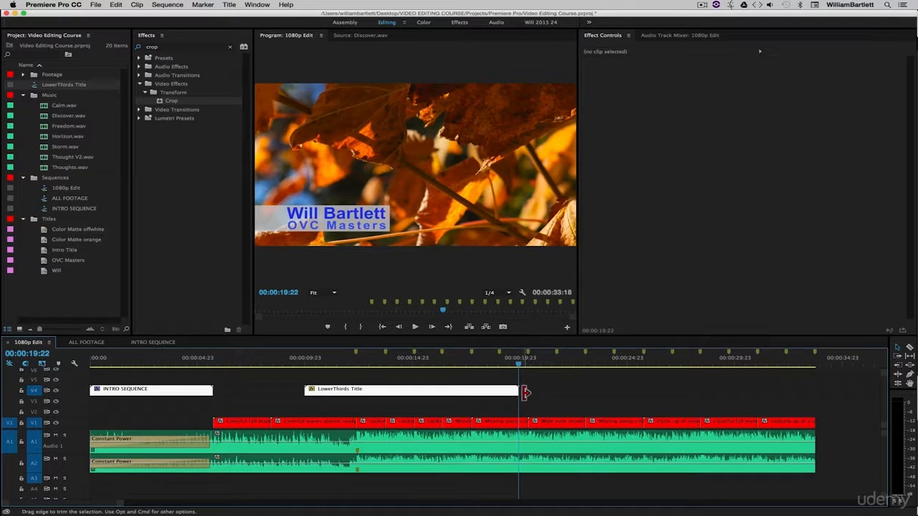
key("Down")
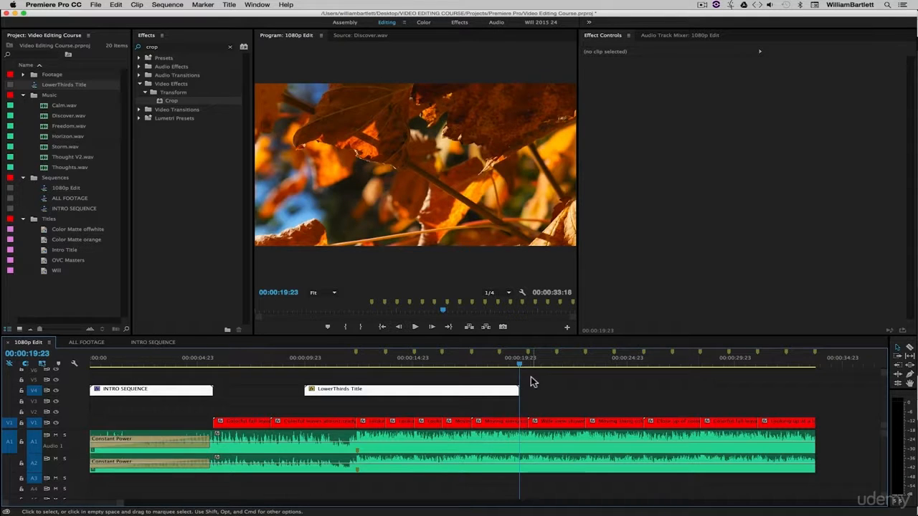
left_click(516, 363)
key("Down")
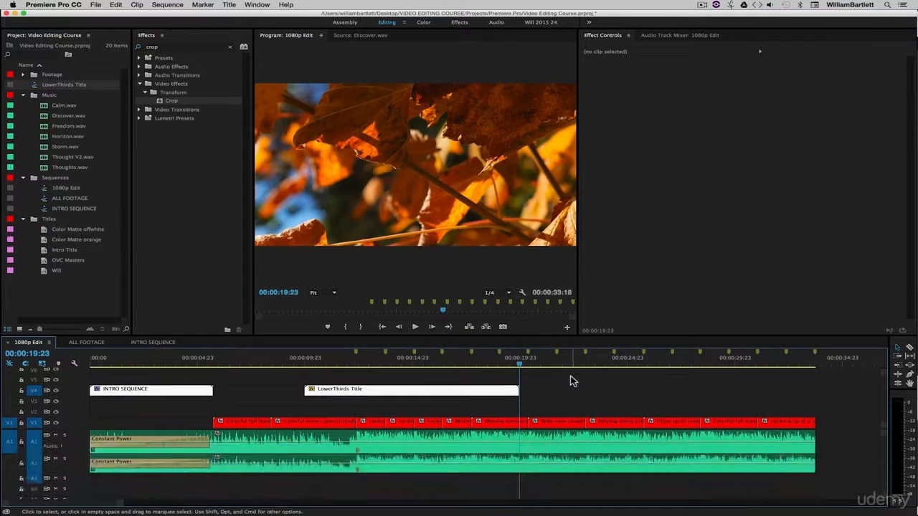
key("Left")
Select the last clip on V1, jump to its end and step back to its last frame, 00:00:33:17.
left_click(795, 360)
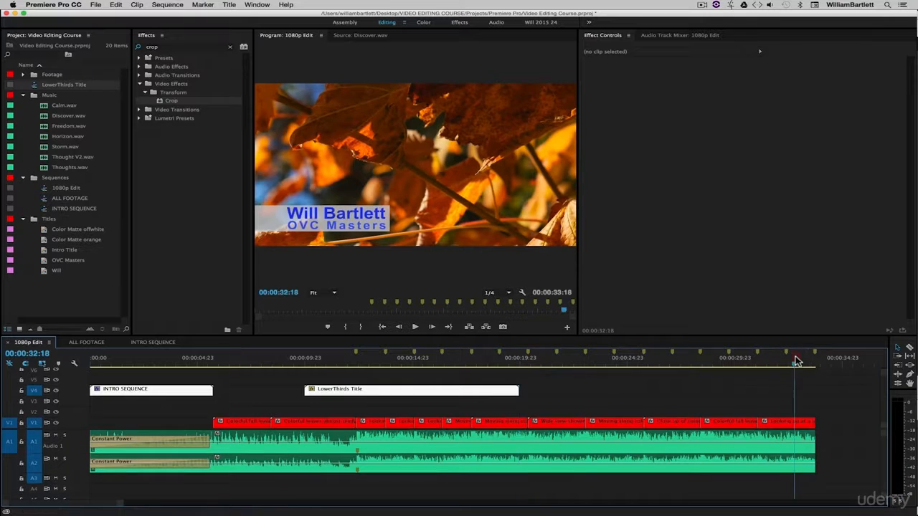
left_click(806, 423)
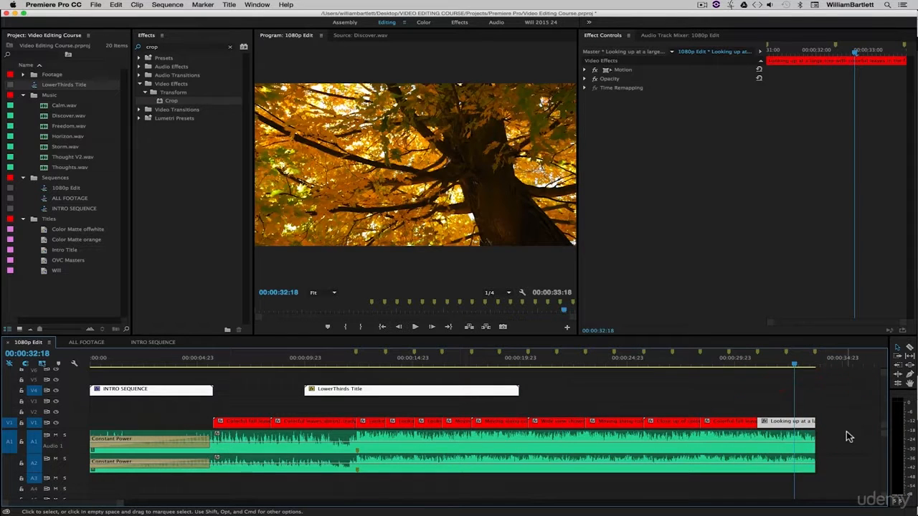
key("Down")
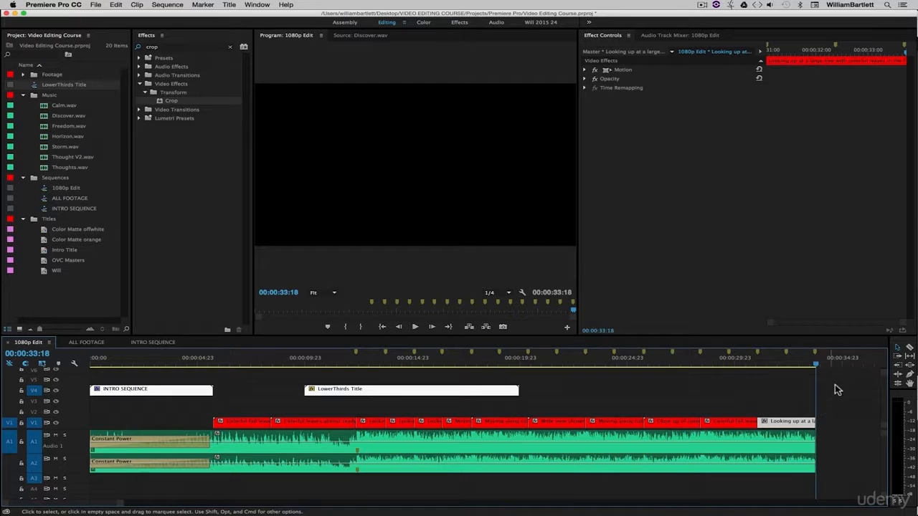
key("Left")
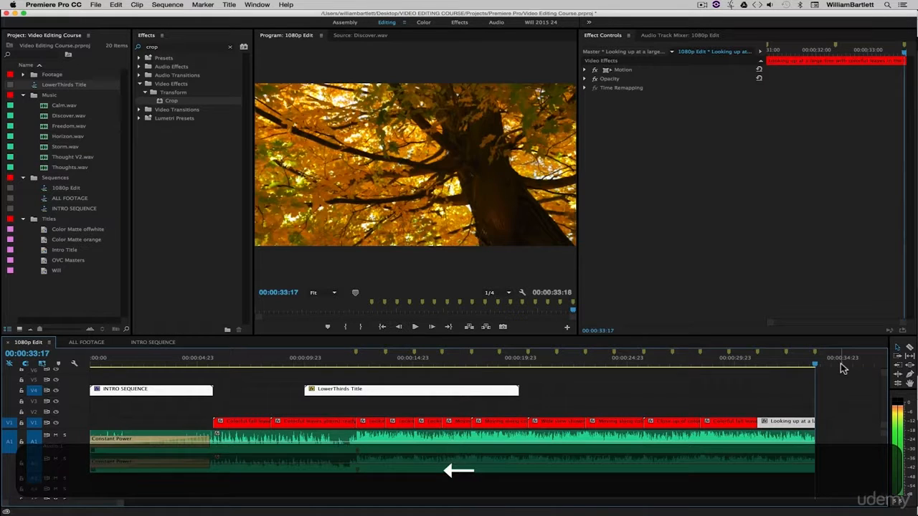
Move the playhead to the first frame of the last V1 clip, 00:00:31:01, and examine the cut closely.
left_click(765, 360)
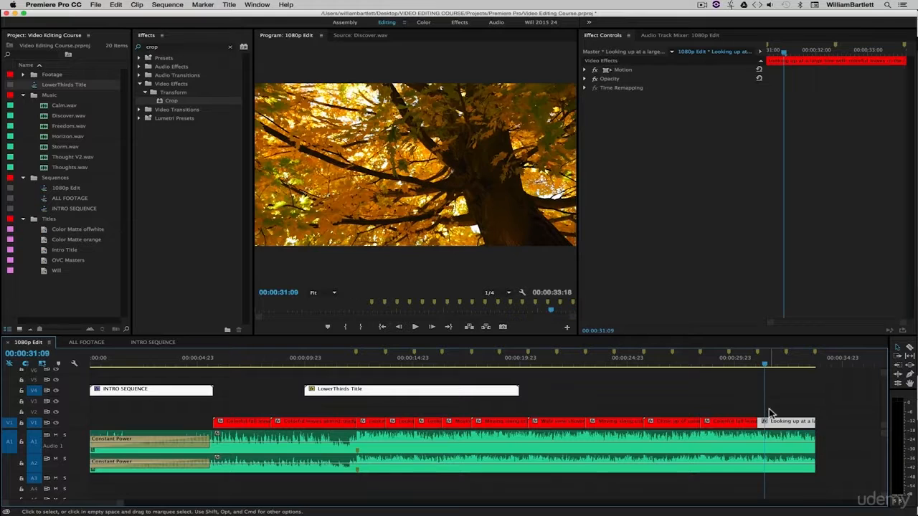
key("Up")
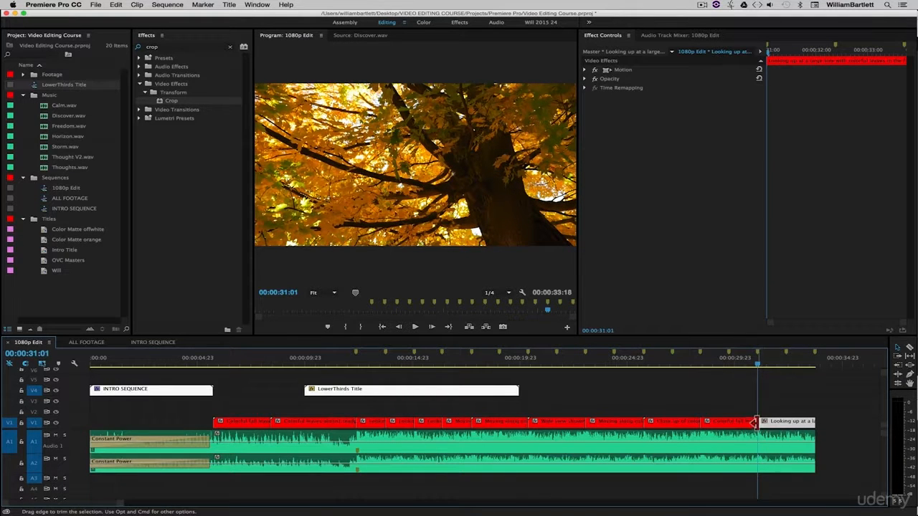
key("equal")
key("equal")
key("equal")
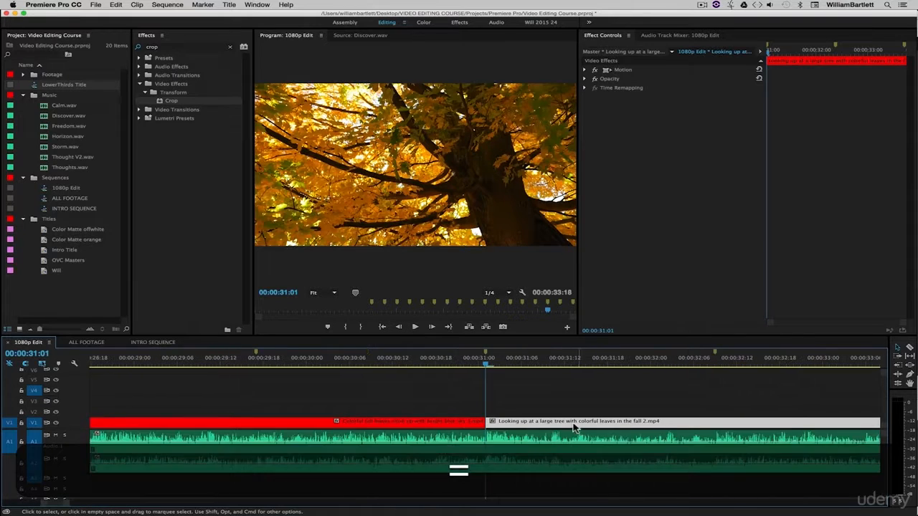
Select the clip before the cut and step back to its last frame, 00:00:31:00.
left_click(446, 424)
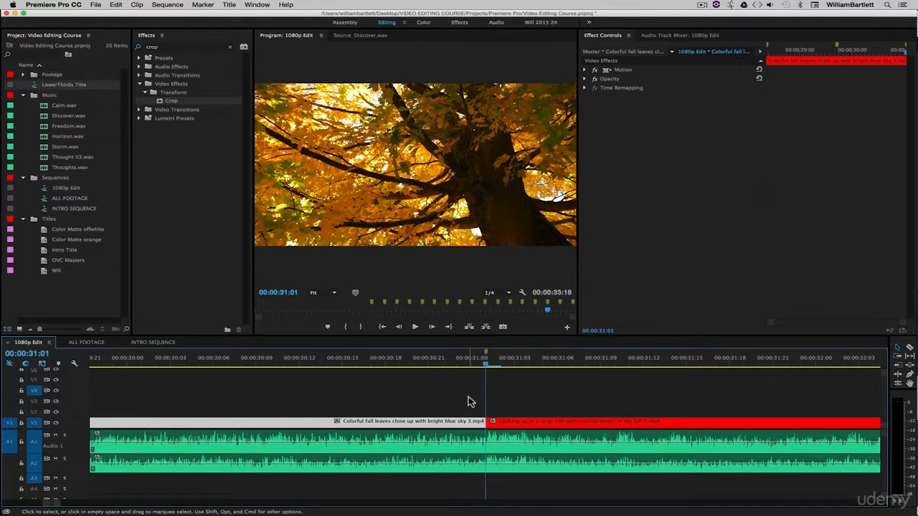
key("Left")
key("minus")
key("minus")
key("minus")
key("minus")
key("minus")
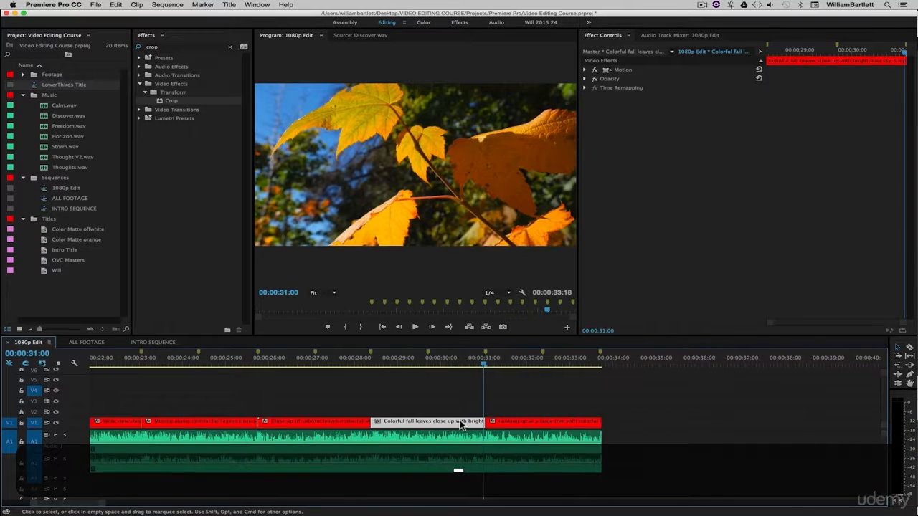
Add a Position keyframe on the last frame of LowerThirds Title, 00:00:19:22, with the horizontal value set to 138.
left_click(296, 394)
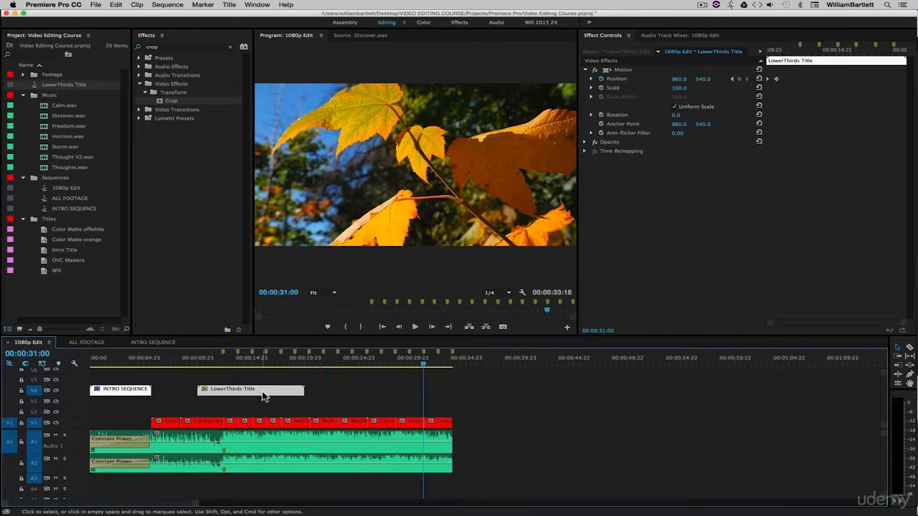
left_click(299, 366)
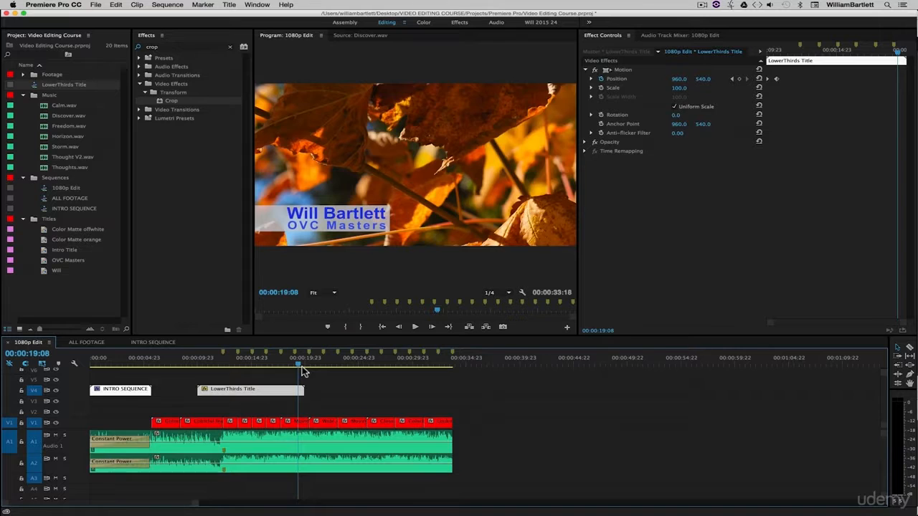
key("Down")
key("Left")
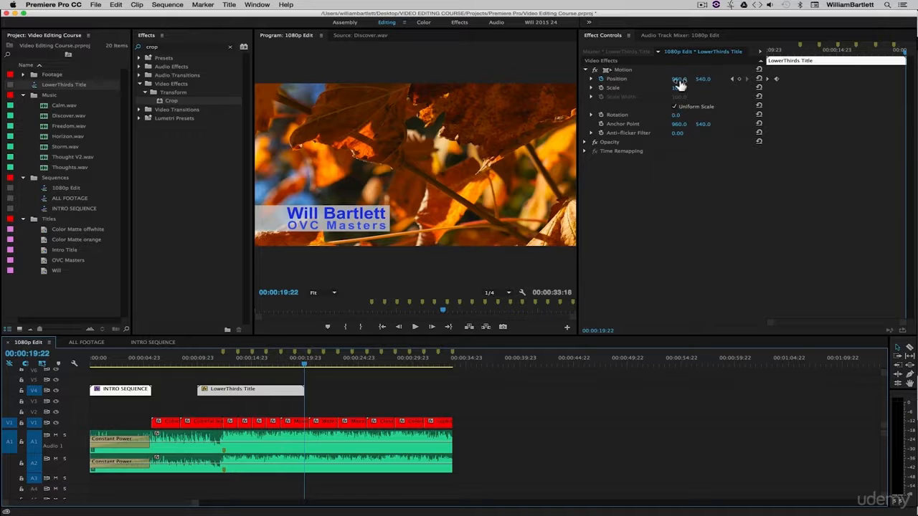
left_click_drag(679, 79, 511, 79)
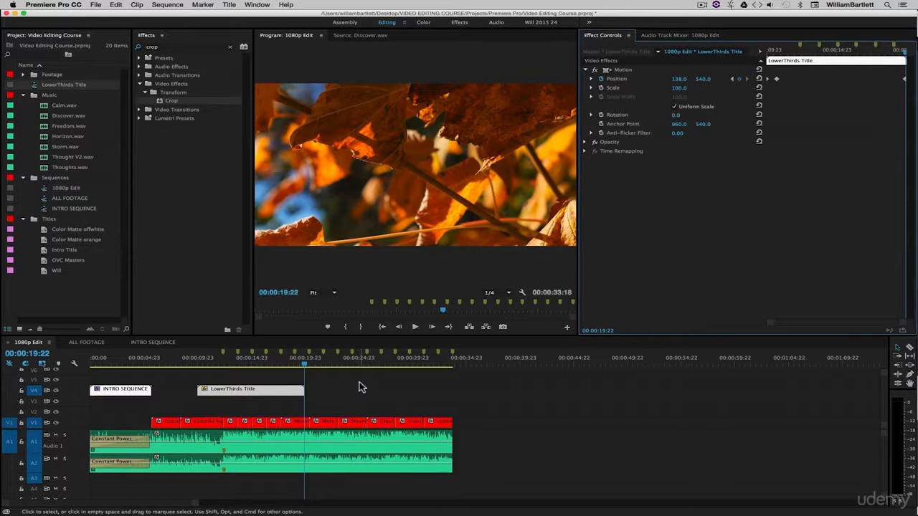
Step back to 00:00:19:04 and add a Position keyframe to LowerThirds Title with the horizontal value set to 960.
key("Left")
key("Left")
key("Left")
key("Left")
key("Left")
key("Left")
key("Left")
key("Left")
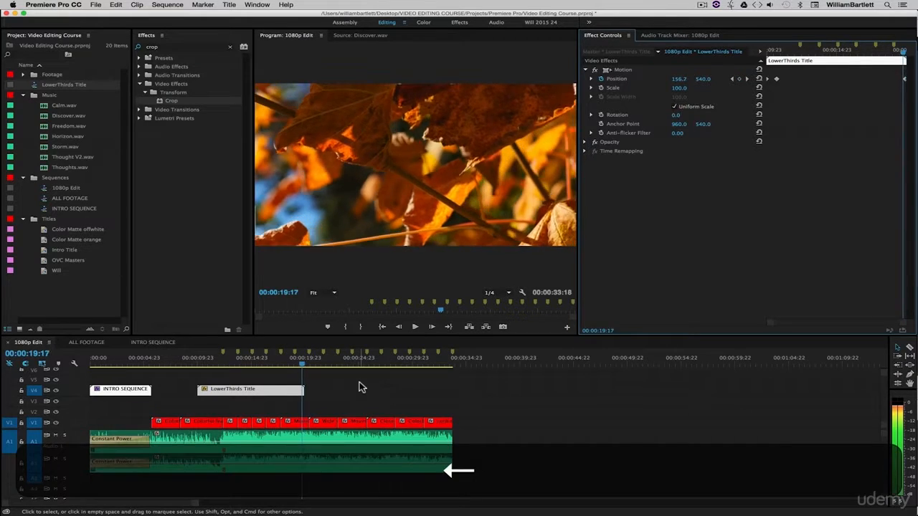
key("Left")
key("Left")
key("Left")
key("Left")
key("Left")
key("Left")
key("Left")
key("Left")
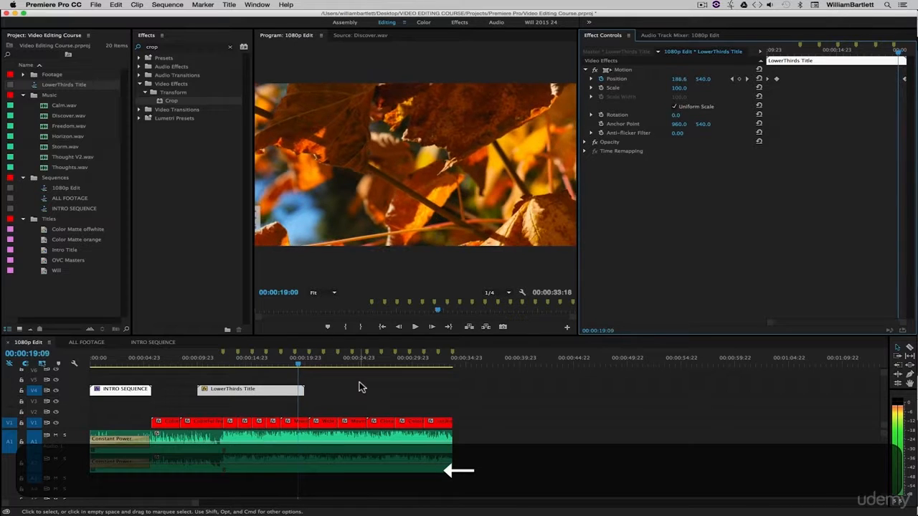
key("Left")
key("Left")
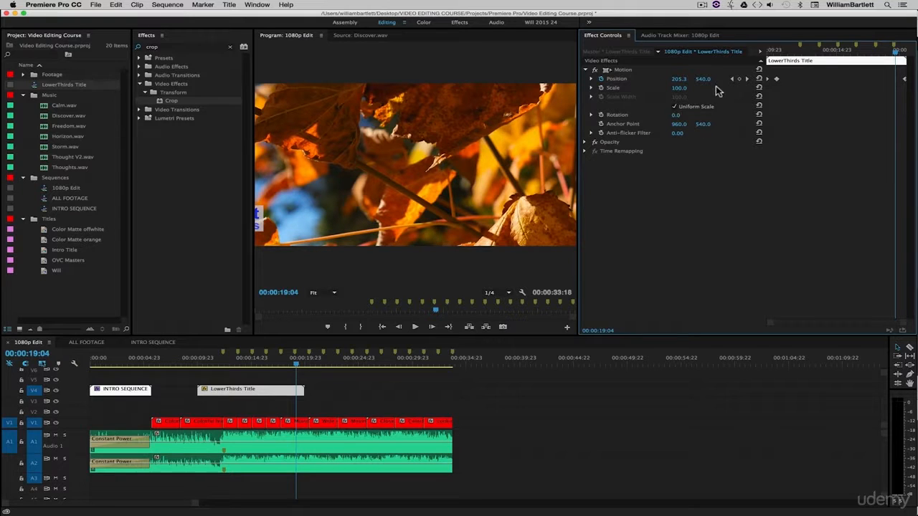
left_click(680, 78)
type("960")
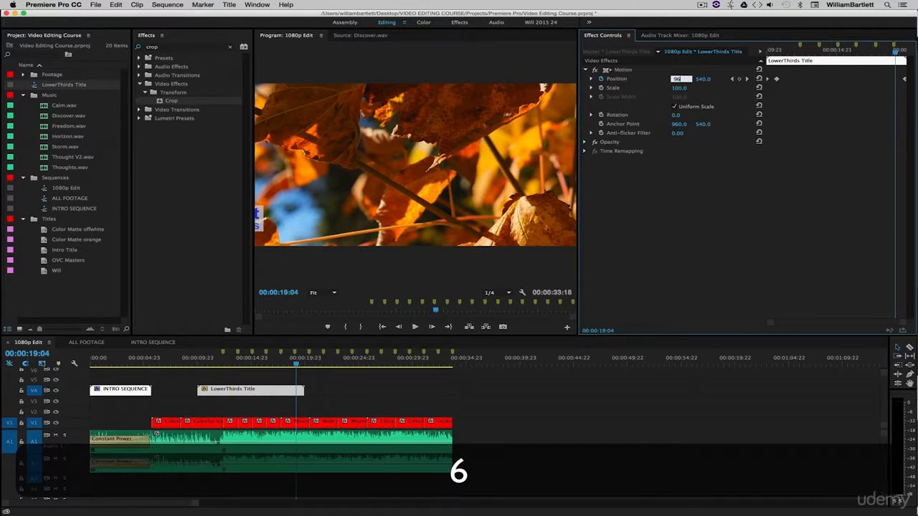
left_click(678, 189)
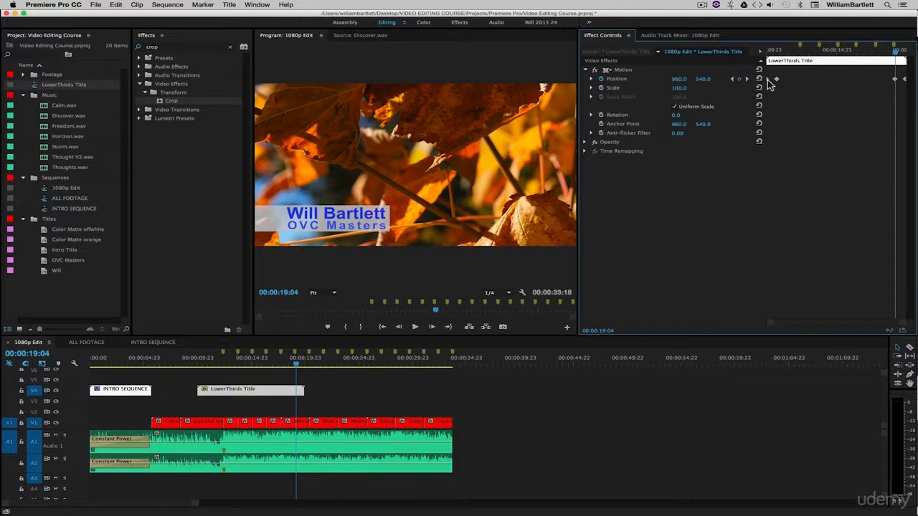
Review the four Position keyframes of LowerThirds Title by moving the playhead through them from first to last.
left_click(769, 51)
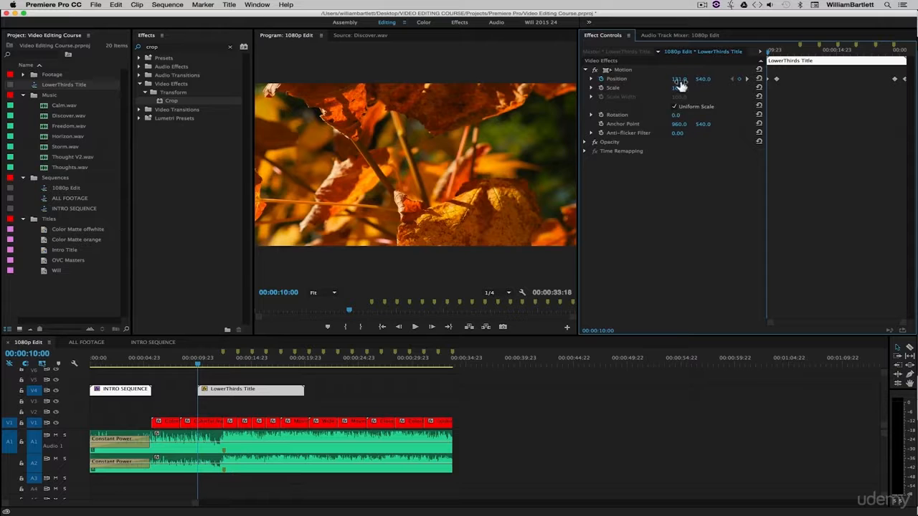
left_click_drag(769, 52, 779, 55)
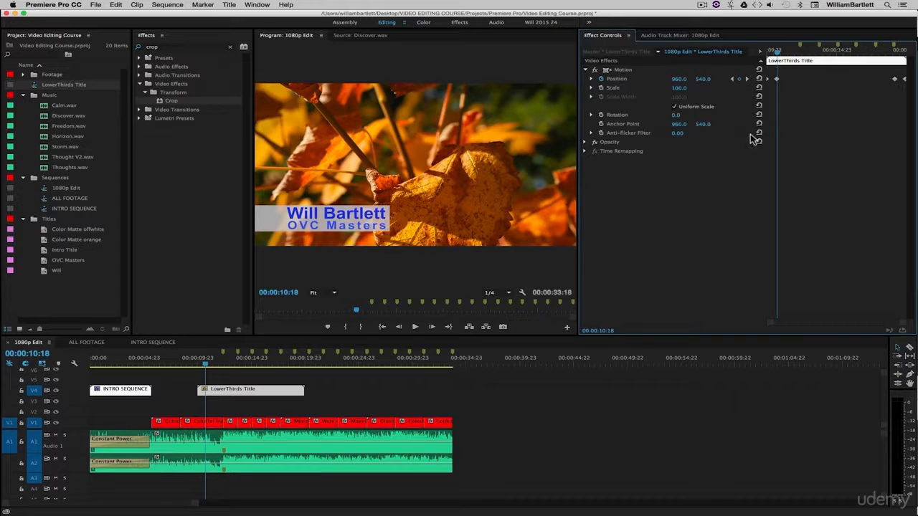
left_click_drag(796, 53, 895, 57)
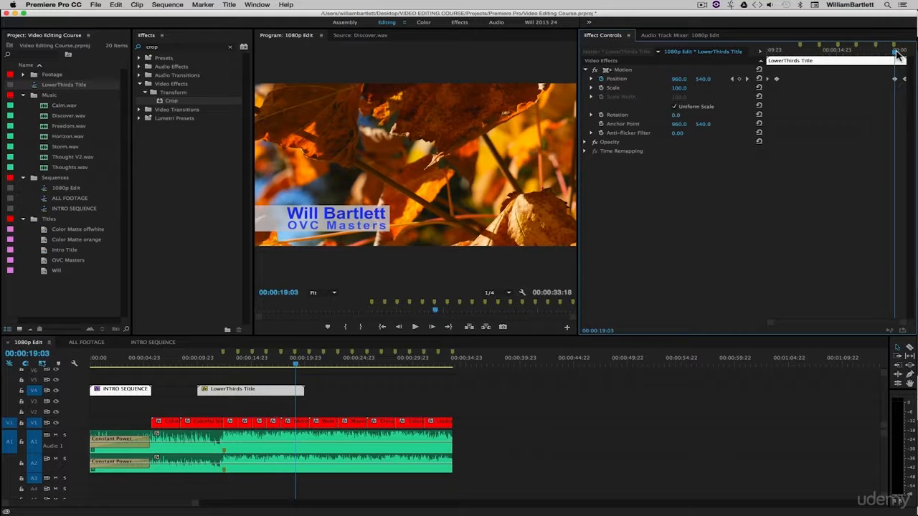
left_click_drag(899, 56, 908, 56)
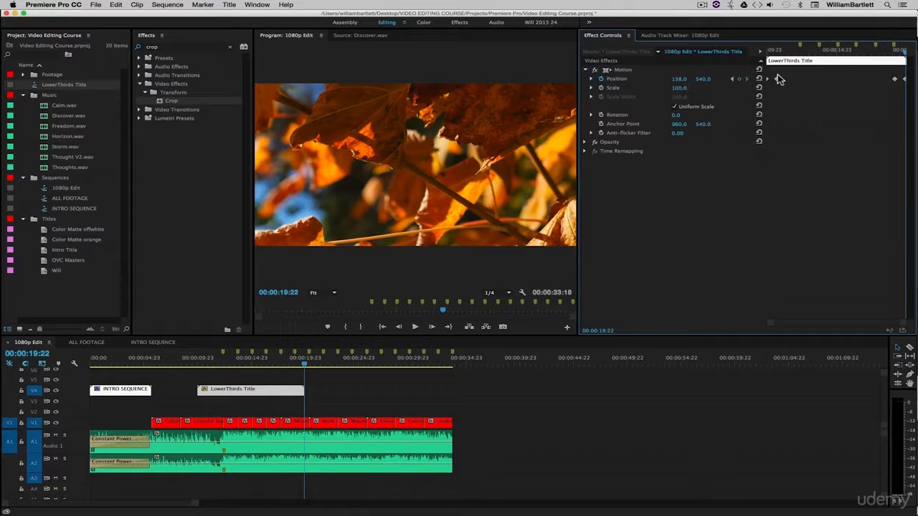
Save the project and play back the lower third animation from 00:00:09:18.
left_click(195, 360)
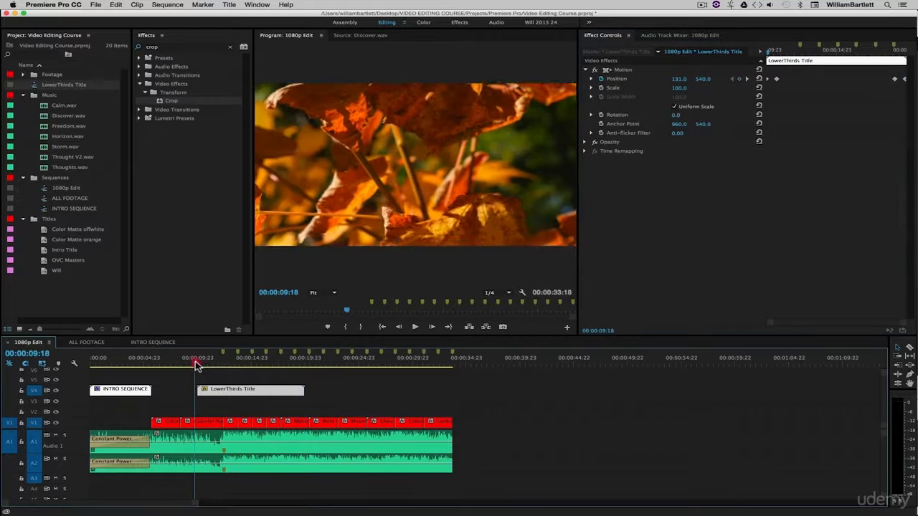
left_click(338, 378)
key("super+s")
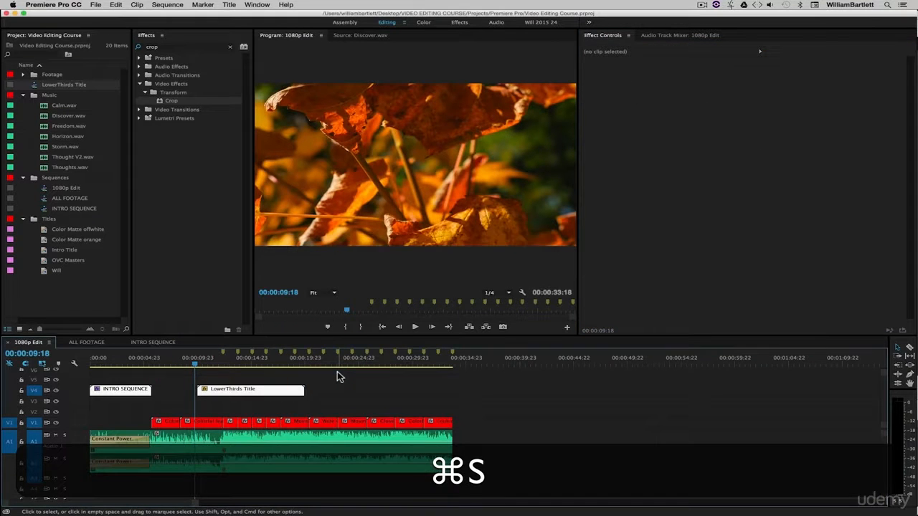
key("space")
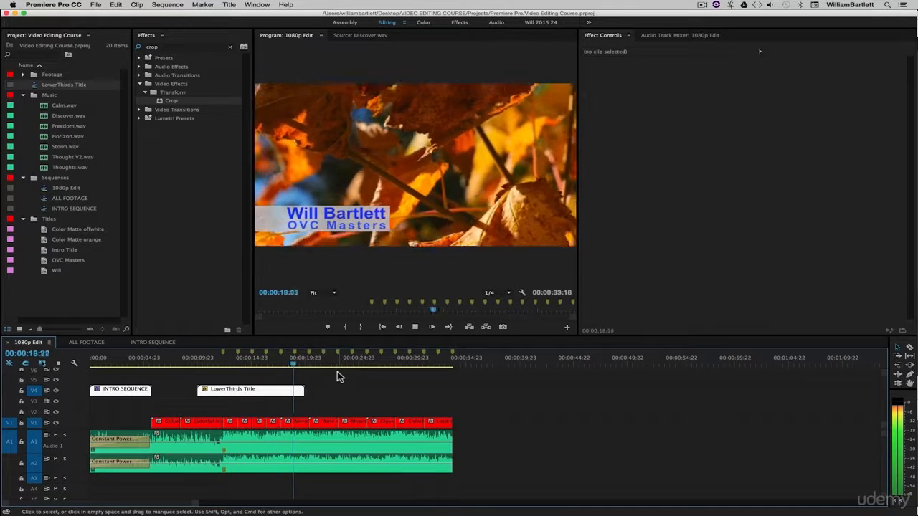
key("space")
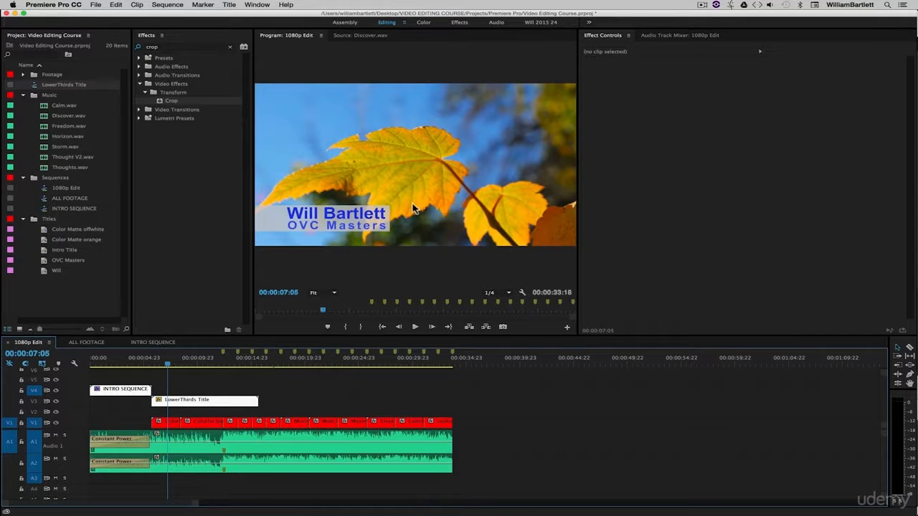
Open the nested INTRO SEQUENCE from the 1080p Edit timeline and leave its clips deselected.
left_click(162, 422)
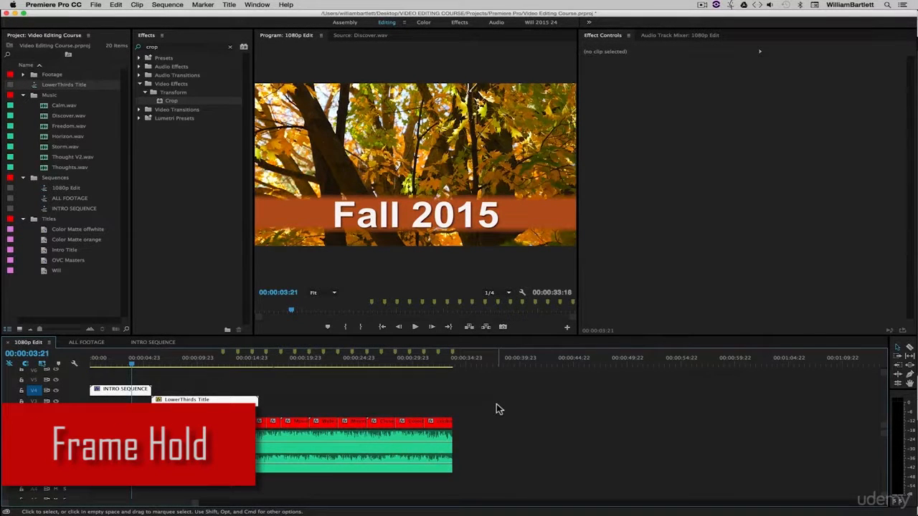
key("=")
key("=")
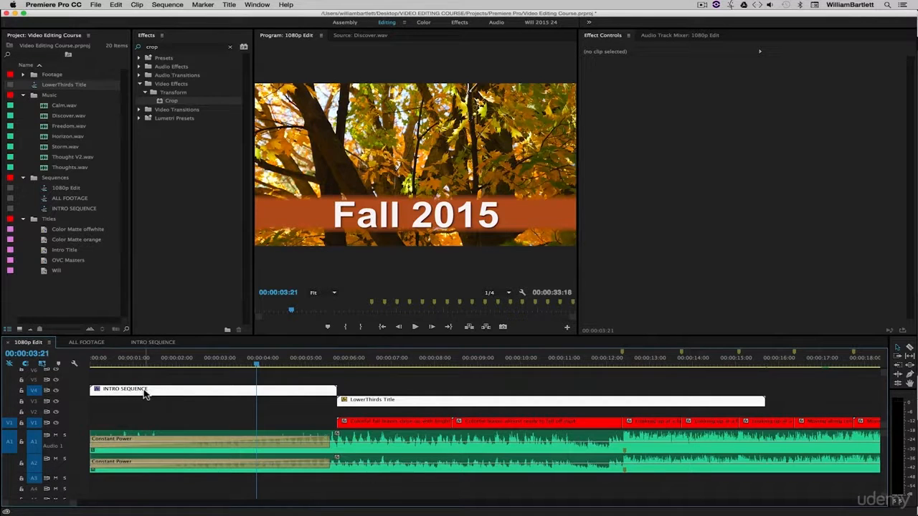
double_click(146, 393)
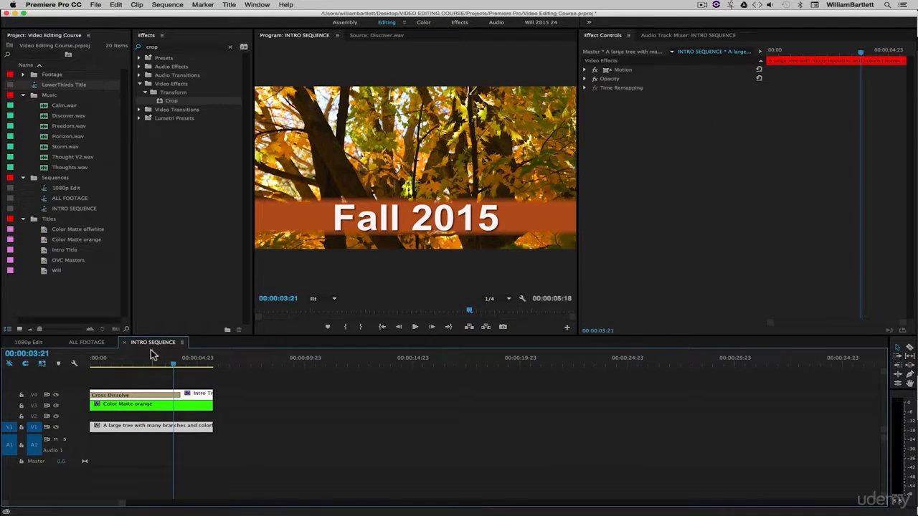
left_click(221, 381)
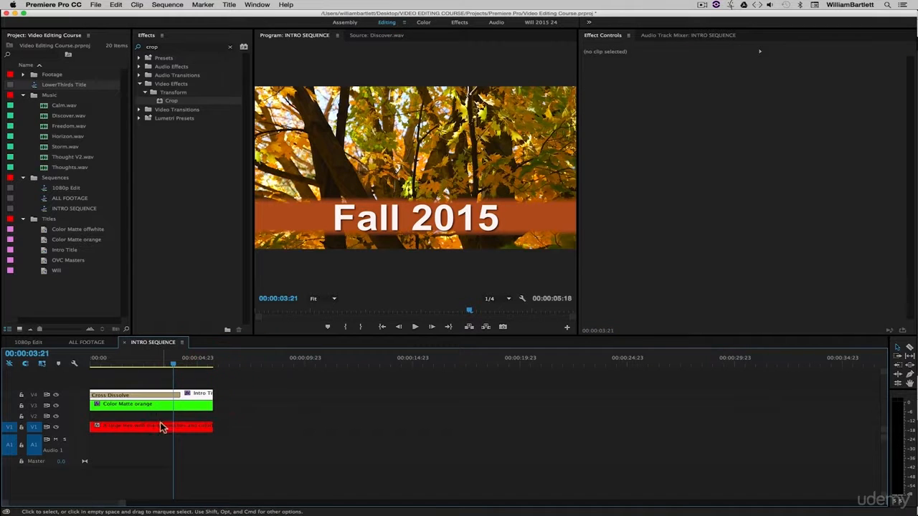
Scrub through the opening of INTRO SEQUENCE to examine the tree footage behind the Fall 2015 title.
left_click(161, 428)
left_click(97, 363)
left_click_drag(97, 363, 161, 372)
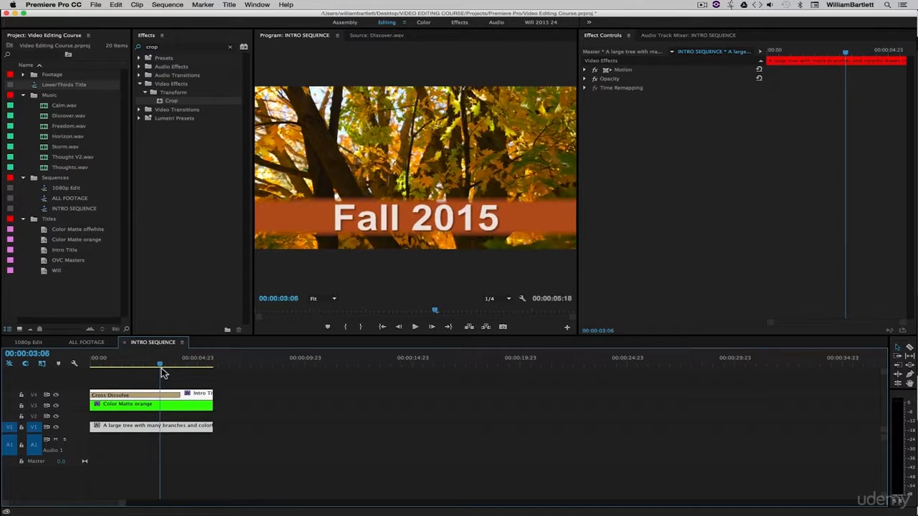
left_click(185, 384)
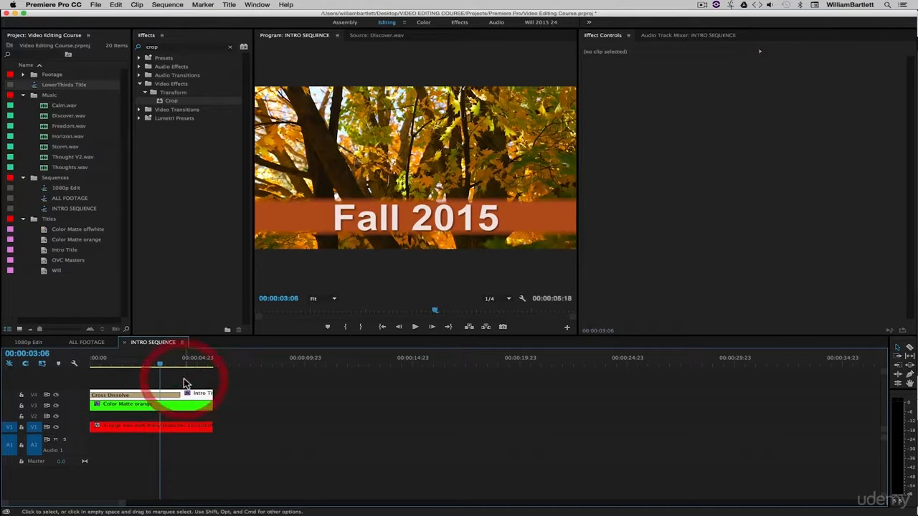
left_click_drag(116, 364, 120, 364)
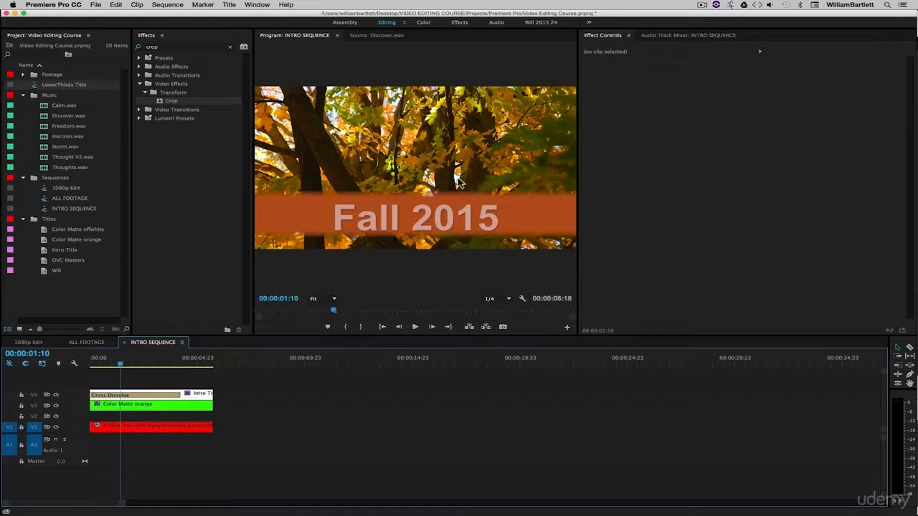
Add a frame hold to the tree clip in INTRO SEQUENCE at 00:00:03:01.
left_click_drag(121, 364, 157, 372)
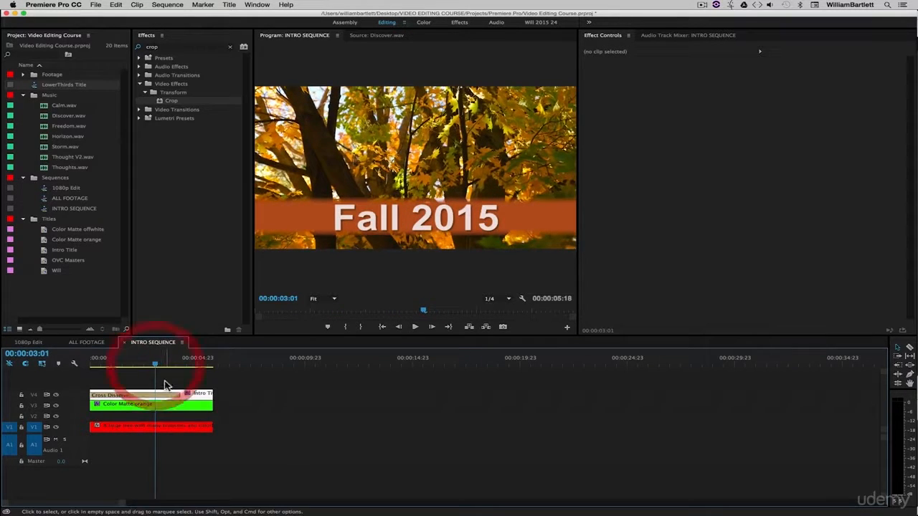
right_click(161, 429)
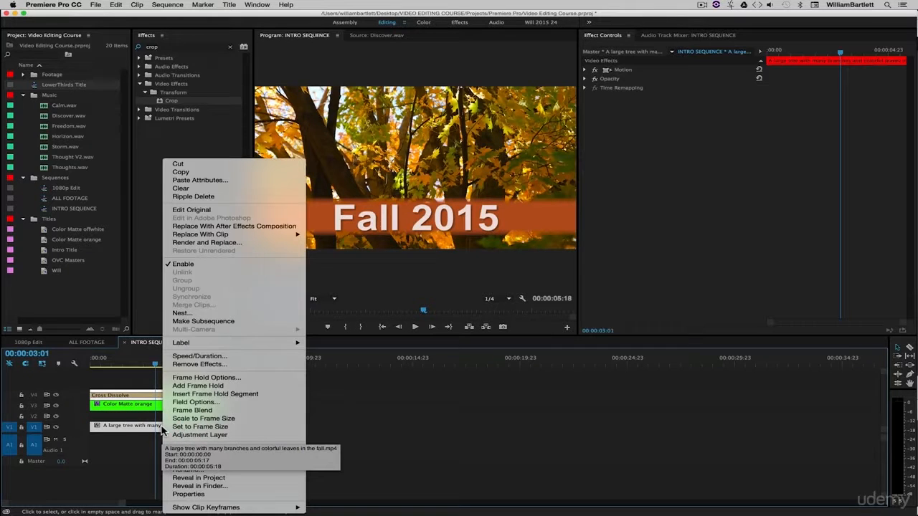
left_click(192, 387)
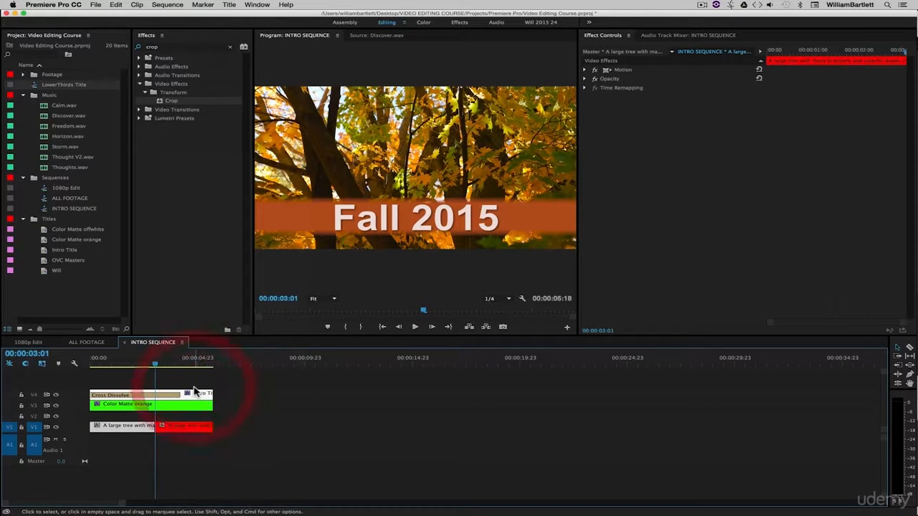
Move the held tree segment to the start of the sequence on V1, replacing the moving footage before it.
left_click_drag(156, 365, 185, 366)
left_click(127, 429)
key("BackSpace")
key("super+z")
left_click_drag(183, 429, 106, 429)
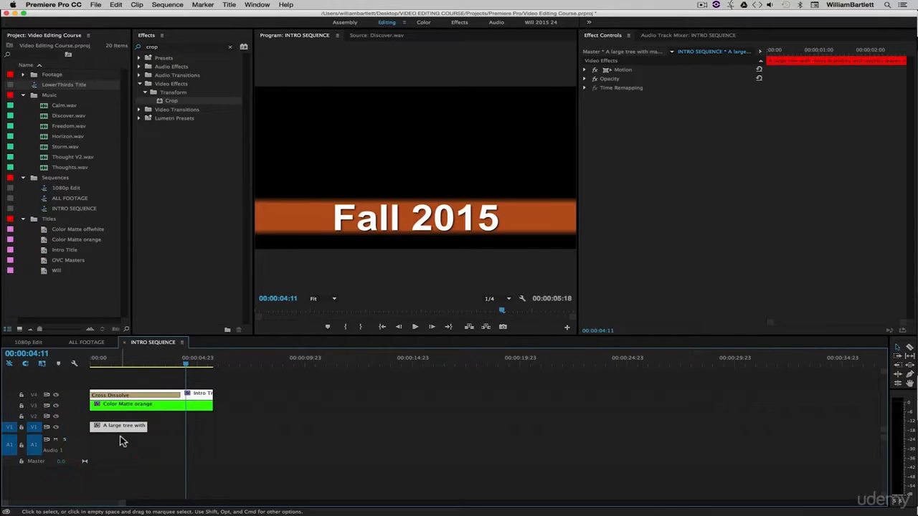
Try stretching the held tree clip to 00:00:22:11 and Color Matte orange beyond it, undoing both extensions.
left_click_drag(144, 427, 571, 426)
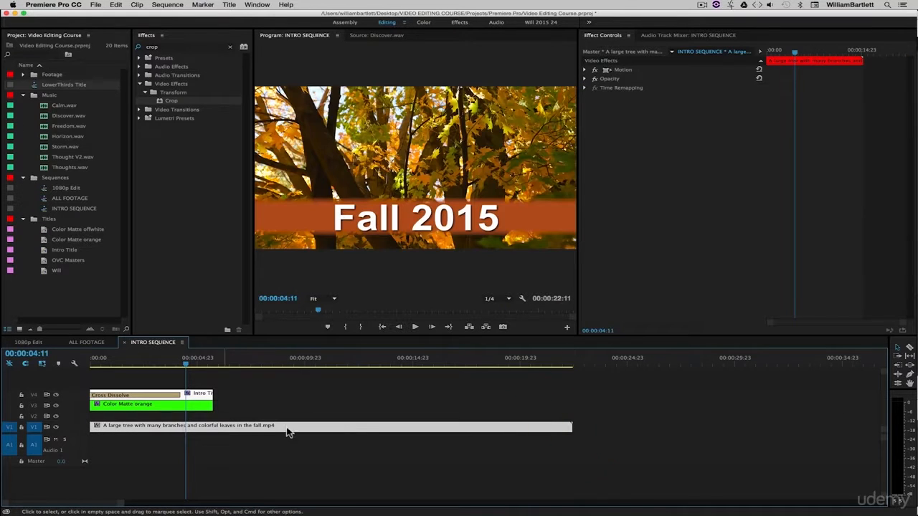
left_click(177, 408)
left_click_drag(210, 405, 651, 406)
left_click_drag(185, 365, 528, 390)
key("super+z")
key("super+z")
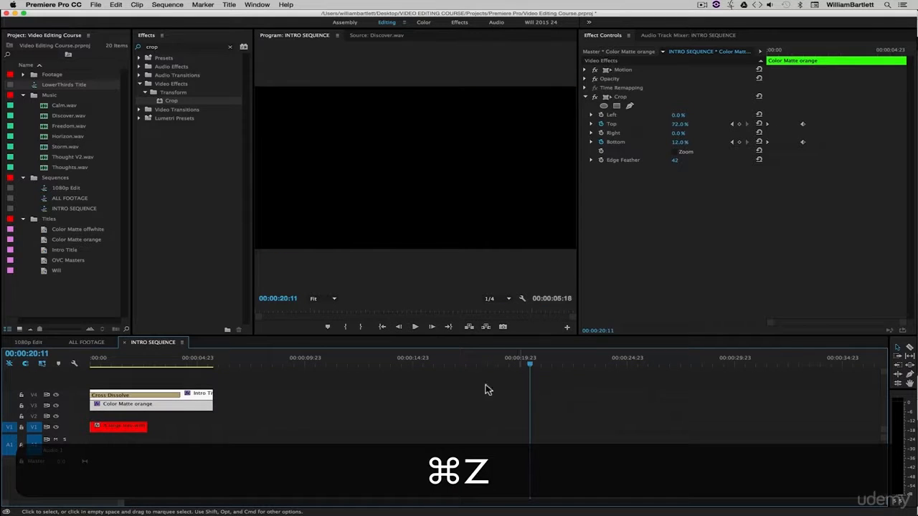
Extend the held tree clip to the end of Color Matte orange and scrub the still background to 00:00:03:13.
left_click_drag(147, 427, 210, 429)
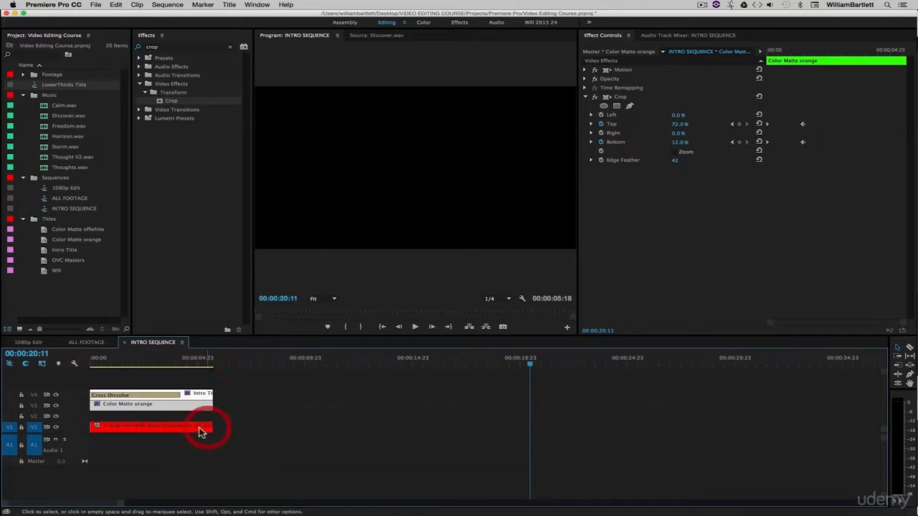
left_click(100, 366)
left_click_drag(100, 366, 150, 370)
mouse_move(170, 371)
left_mouse_down()
mouse_move(211, 371)
mouse_move(167, 371)
left_mouse_up()
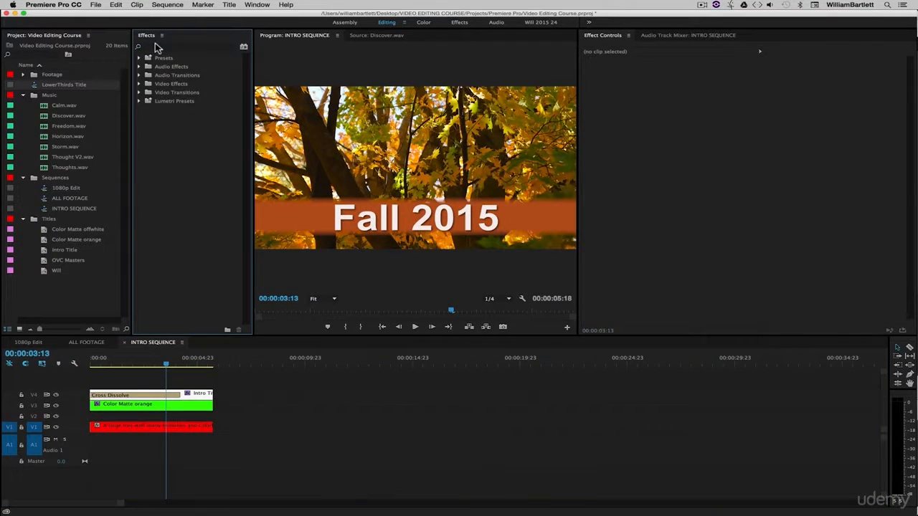
Find the Fast Blur effect, apply it to the held tree clip and raise its Blurriness slightly.
left_click(156, 46)
type("fas")
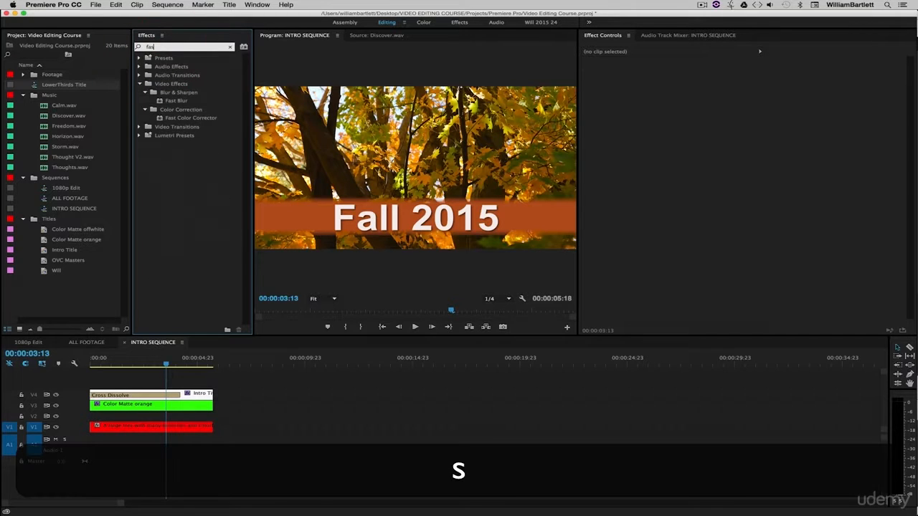
left_click(179, 103)
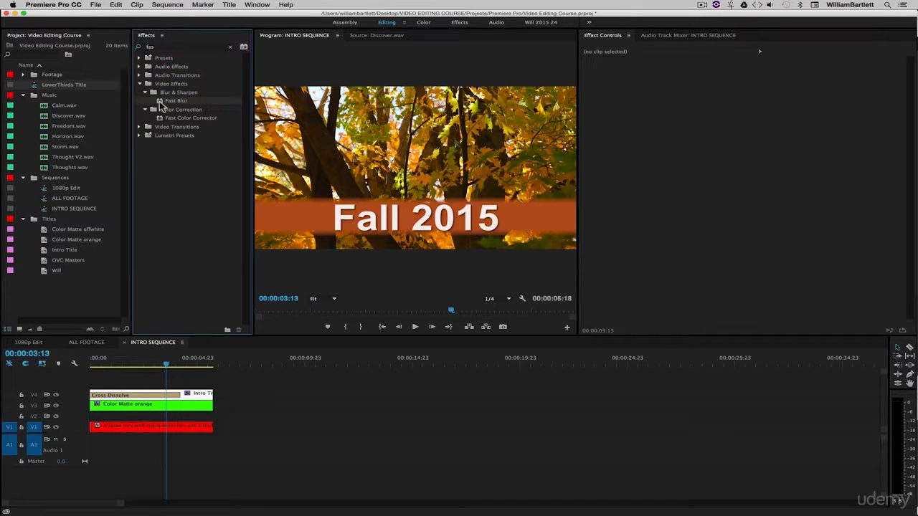
left_click_drag(172, 297, 195, 423)
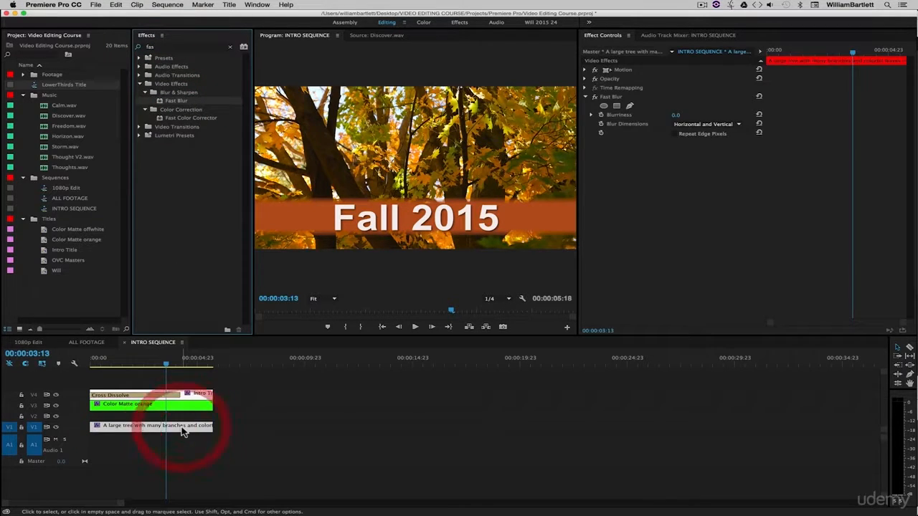
left_click_drag(677, 116, 680, 116)
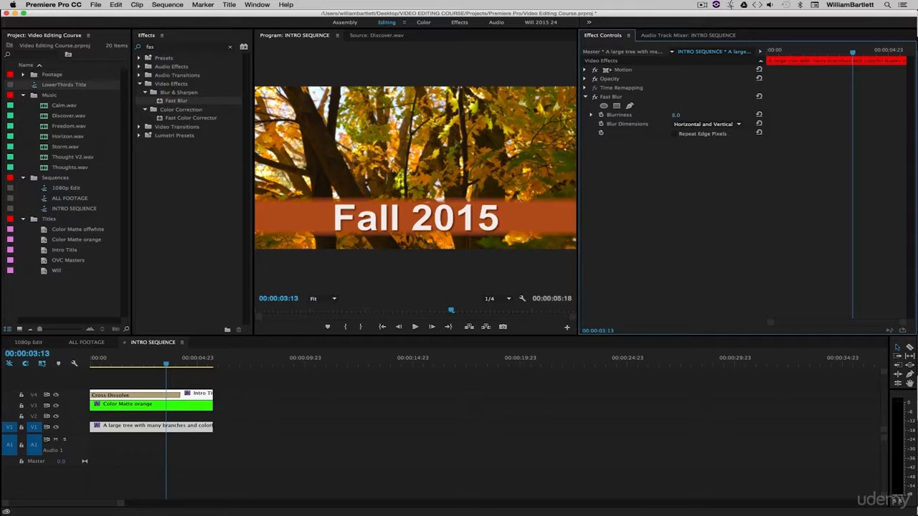